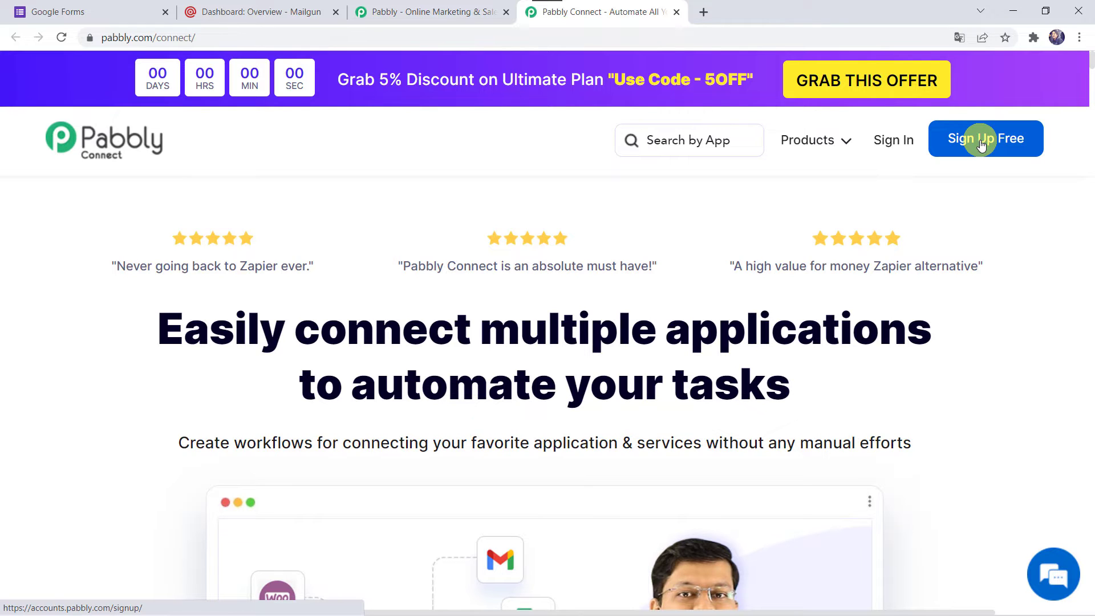
Step: Sign in to Pabbly, open the Pabbly Connect dashboard and start a new workflow
{"action": "left_click", "coordinate": [895, 147]}
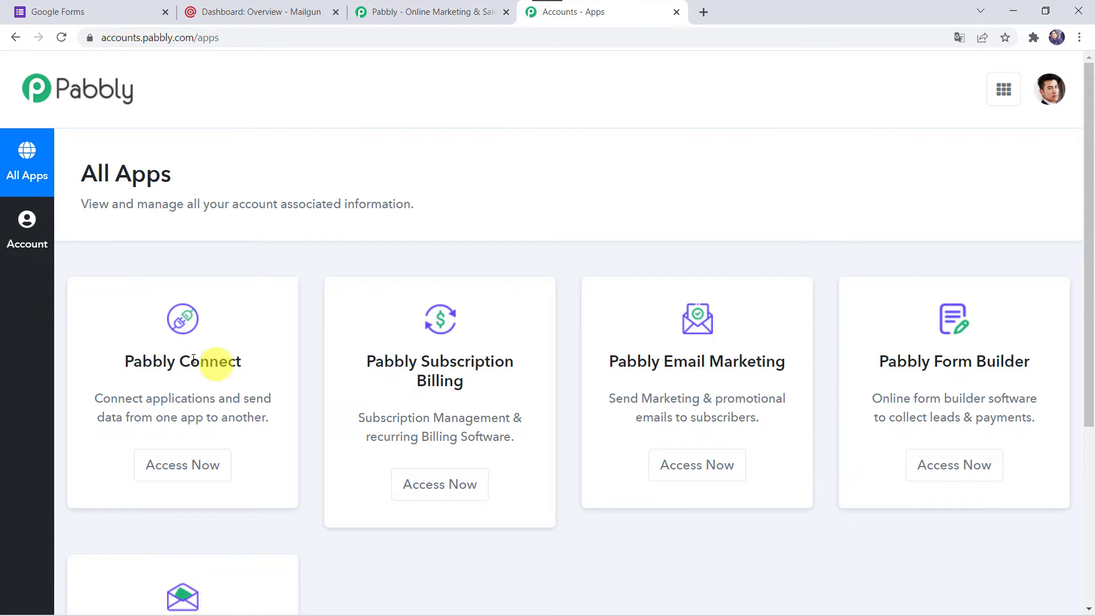
{"action": "left_click", "coordinate": [190, 481]}
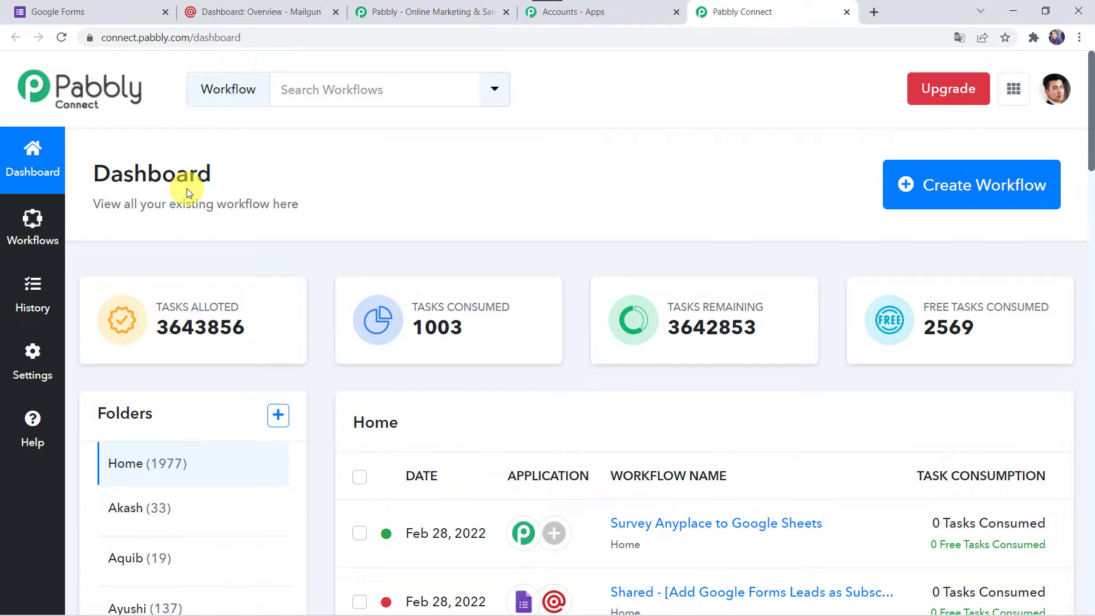
{"action": "scroll", "coordinate": [611, 565], "scroll_direction": "down", "scroll_amount": 5}
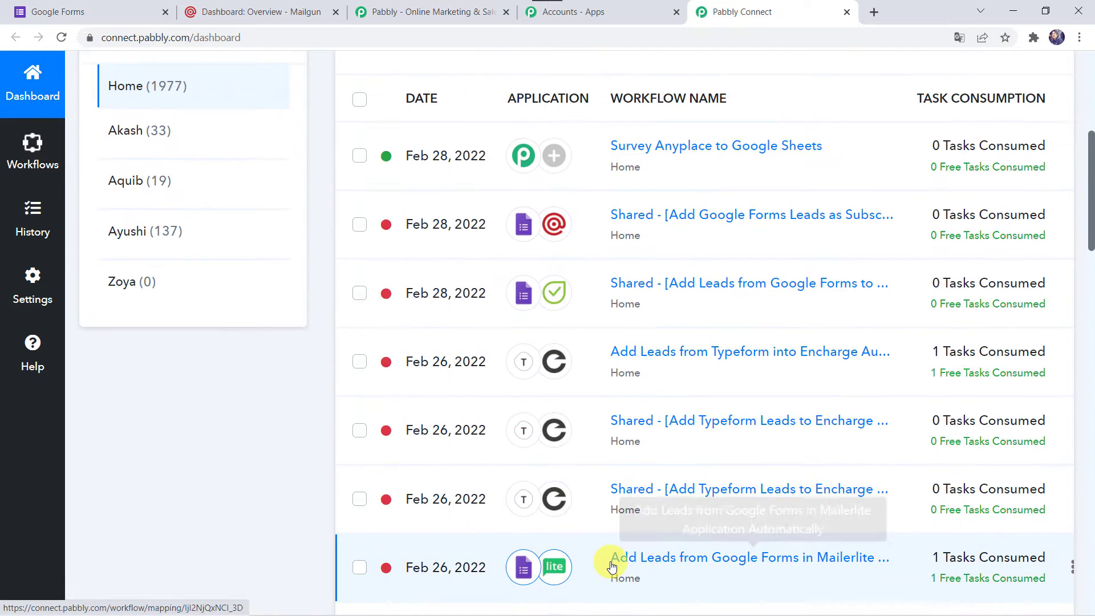
{"action": "scroll", "coordinate": [610, 496], "scroll_direction": "up", "scroll_amount": 6}
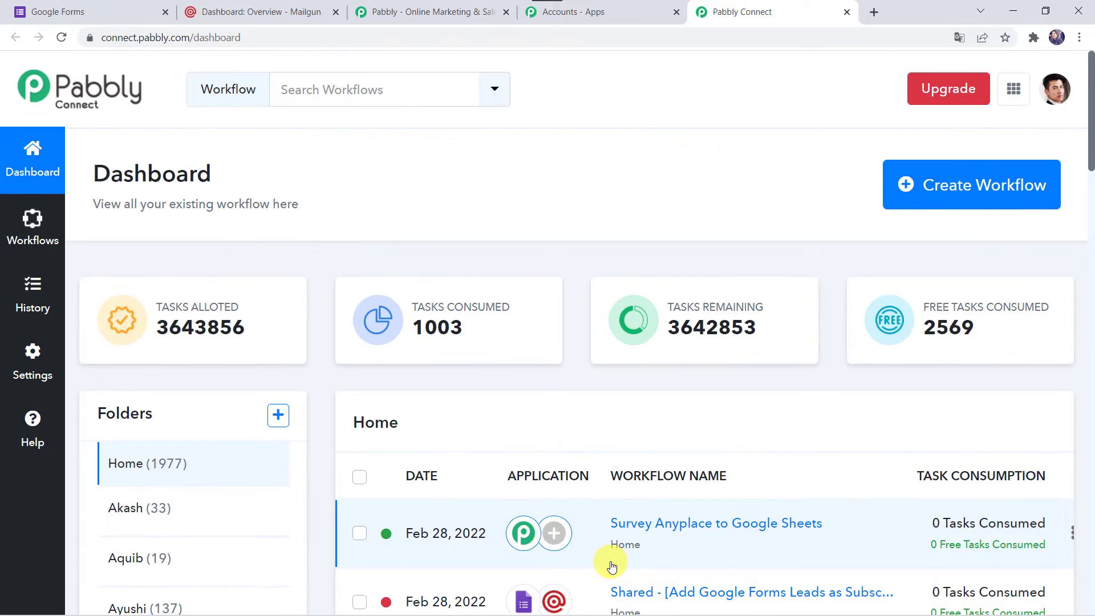
{"action": "left_click", "coordinate": [956, 189]}
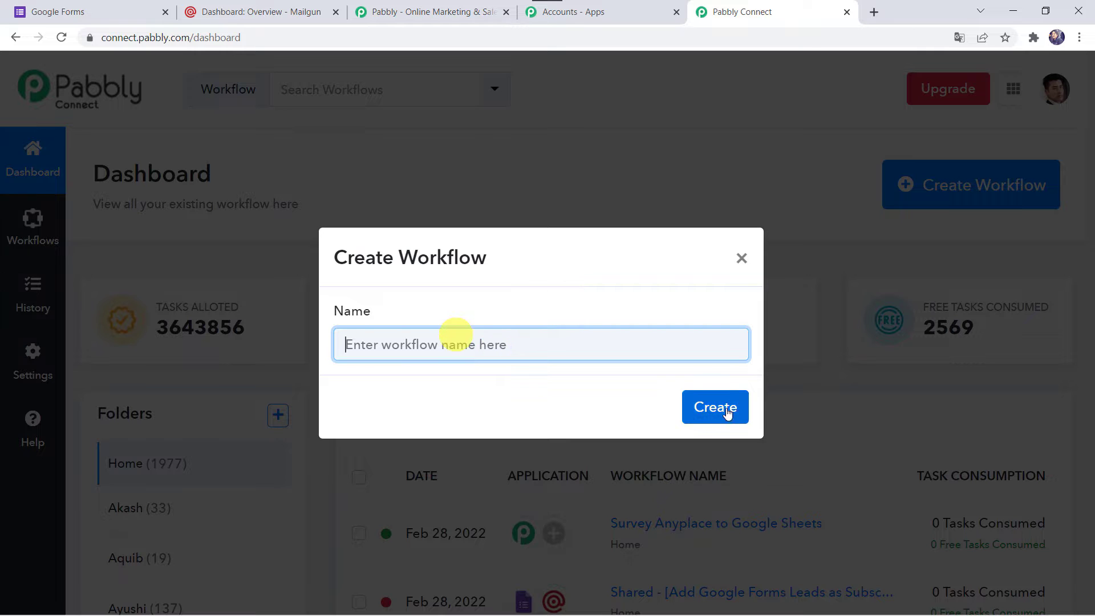
Step: Name the workflow 'Add Google Forms Leads as Subscriber in Mailgun', create it and collapse the app chooser
{"action": "type", "text": "Add Google Forms Leads as Subscriber in Mailgun"}
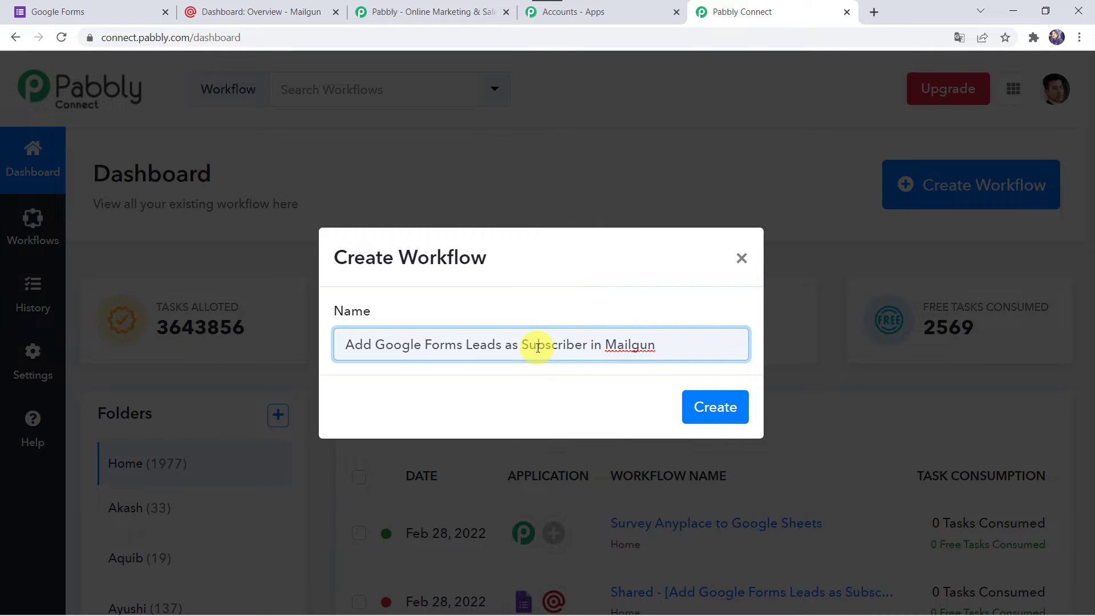
{"action": "left_click", "coordinate": [717, 407]}
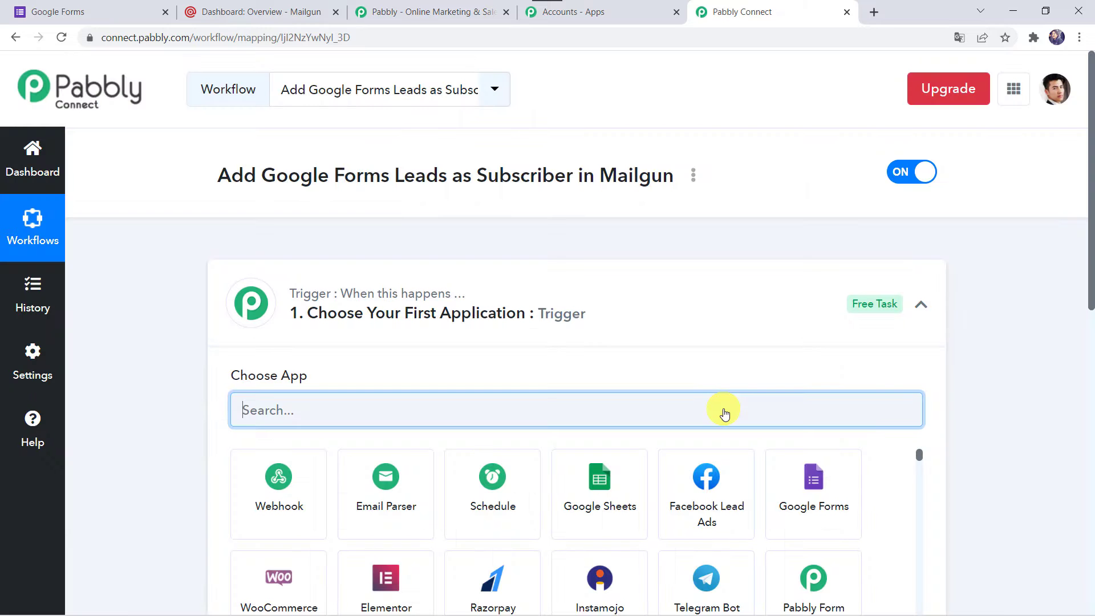
{"action": "left_click", "coordinate": [585, 315]}
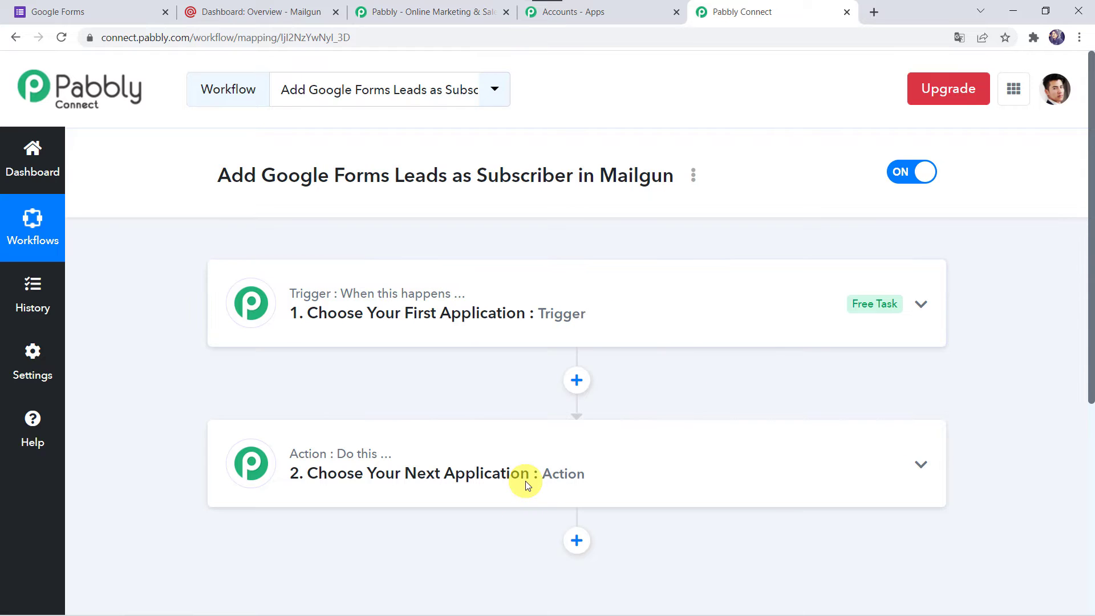
Step: Set the trigger app to Google Forms with the New Response Received event
{"action": "left_click", "coordinate": [580, 320]}
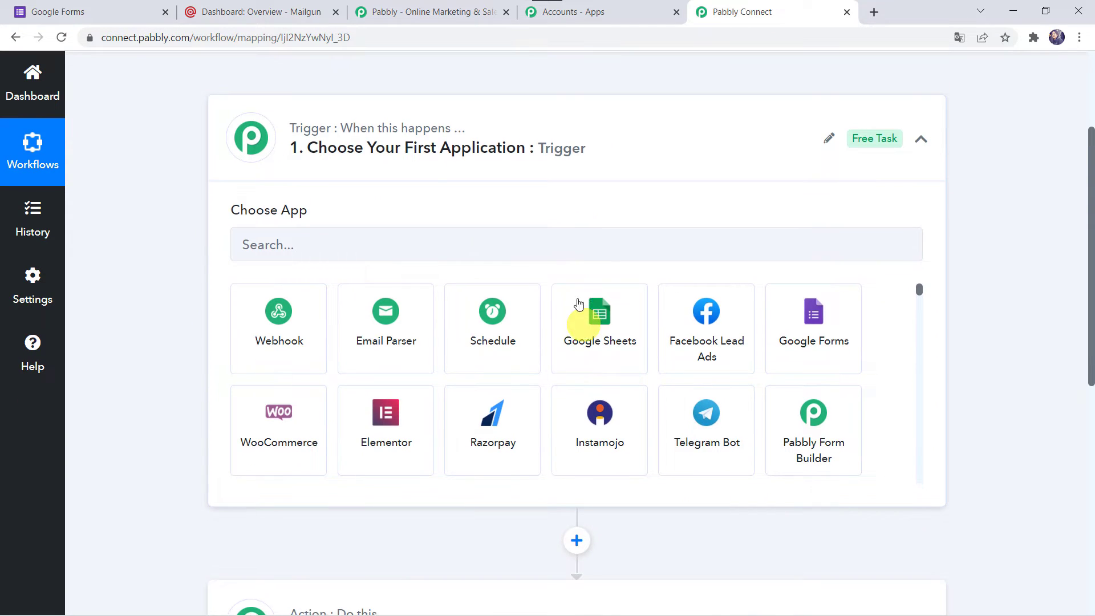
{"action": "left_click", "coordinate": [471, 242]}
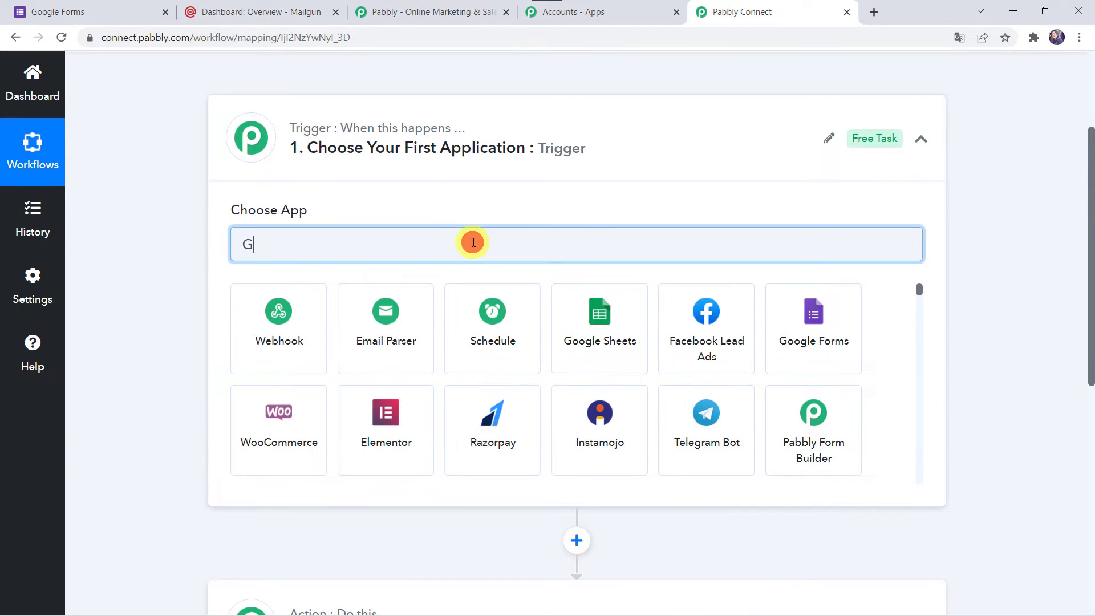
{"action": "type", "text": "Goo"}
{"action": "left_click", "coordinate": [380, 345]}
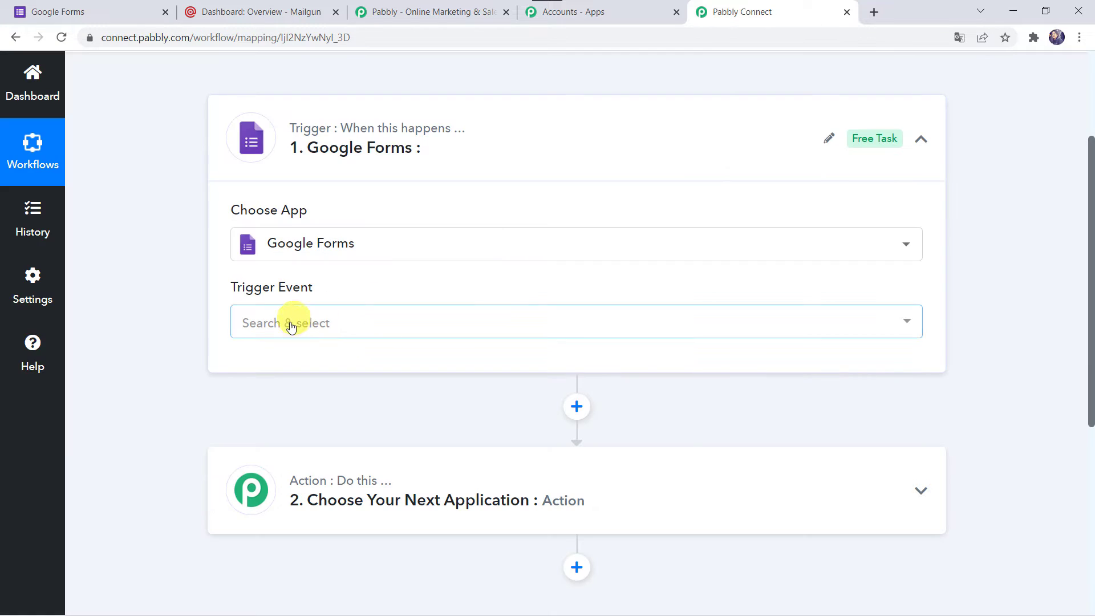
{"action": "left_click", "coordinate": [290, 322]}
{"action": "left_click", "coordinate": [358, 411]}
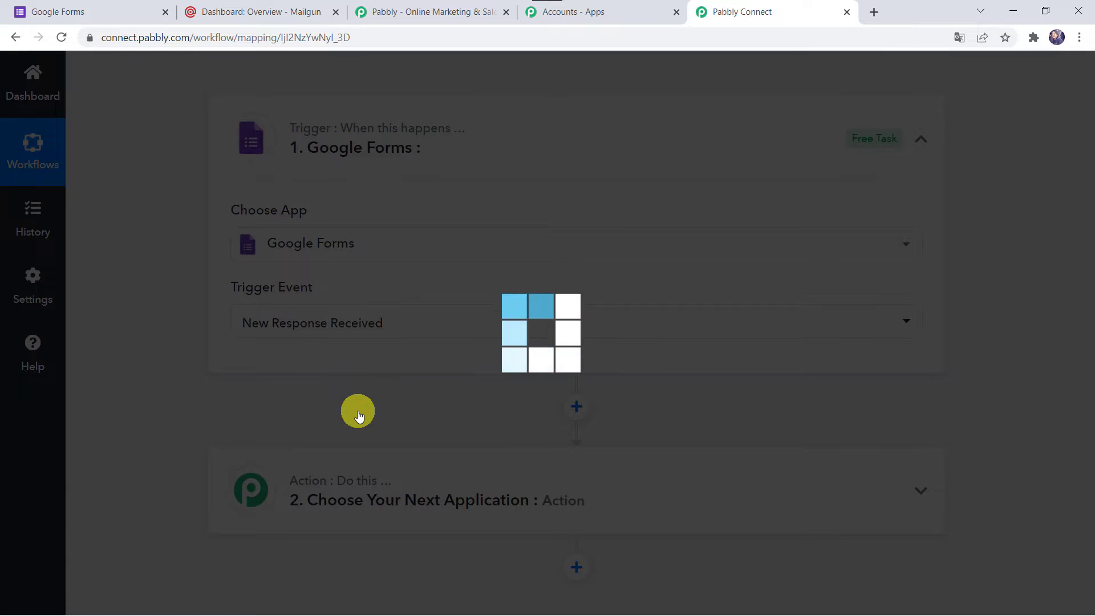
{"action": "scroll", "coordinate": [358, 416], "scroll_direction": "down", "scroll_amount": 4}
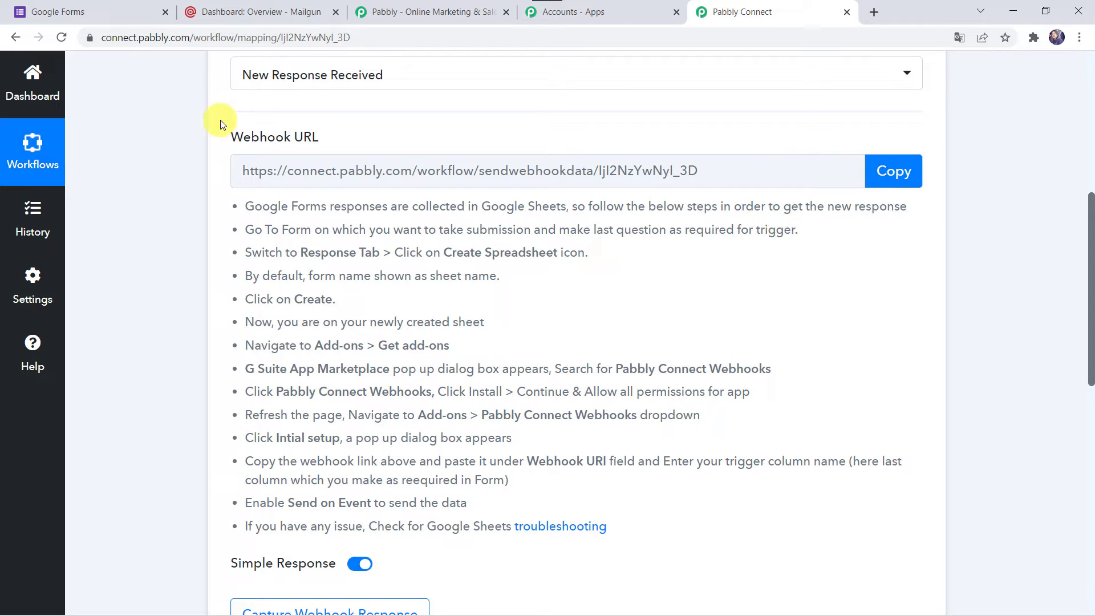
{"action": "left_click", "coordinate": [109, 8]}
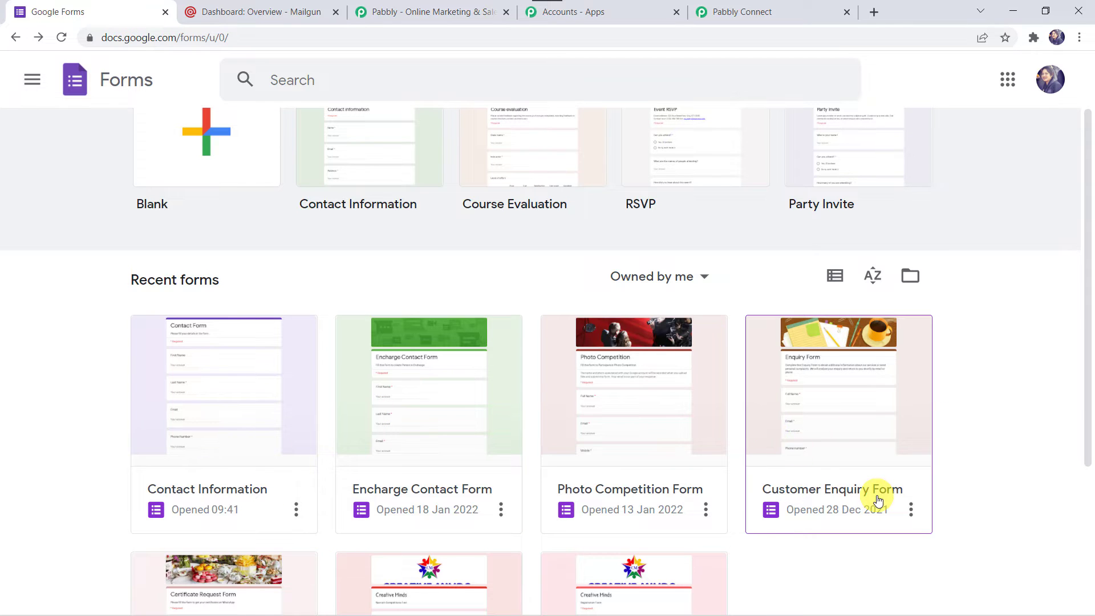
Step: Open the Customer Enquiry Form, review its questions and check its Responses tab
{"action": "left_click", "coordinate": [841, 490]}
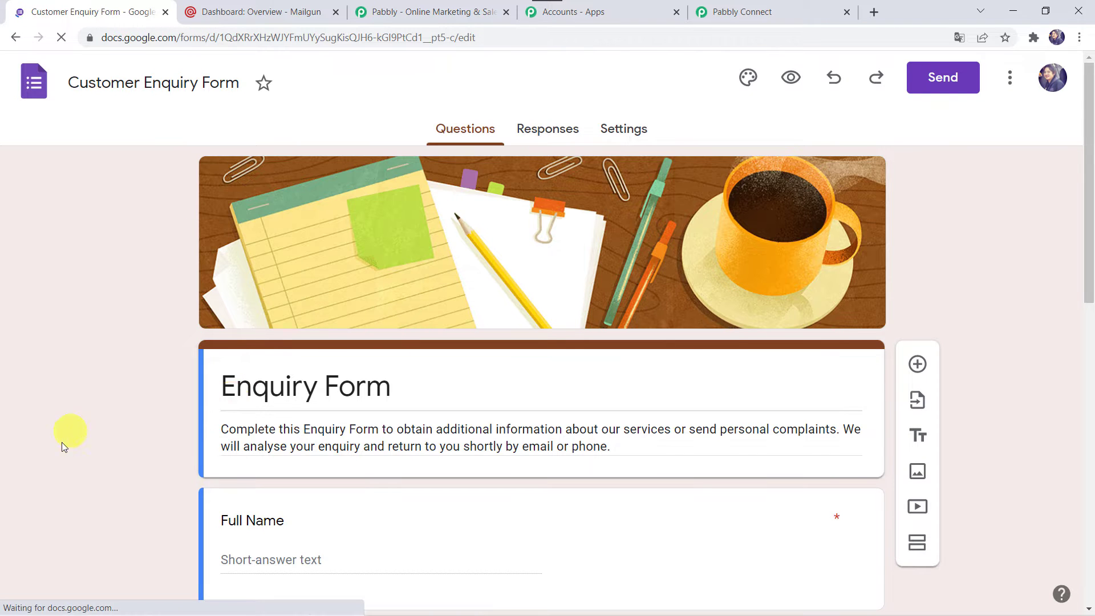
{"action": "scroll", "coordinate": [61, 442], "scroll_direction": "down", "scroll_amount": 5}
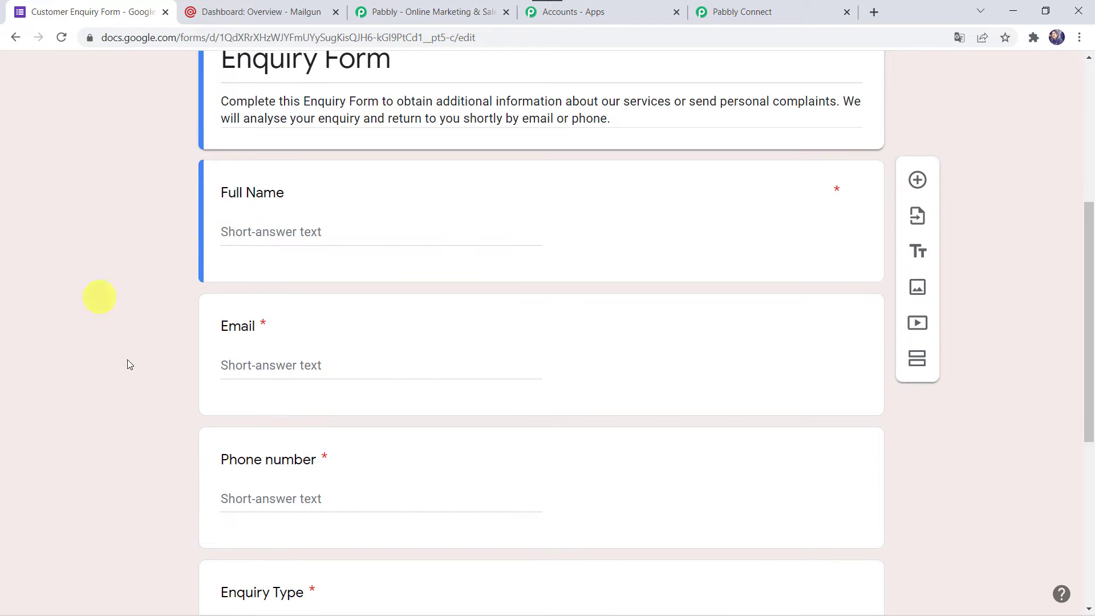
{"action": "scroll", "coordinate": [142, 488], "scroll_direction": "down", "scroll_amount": 7}
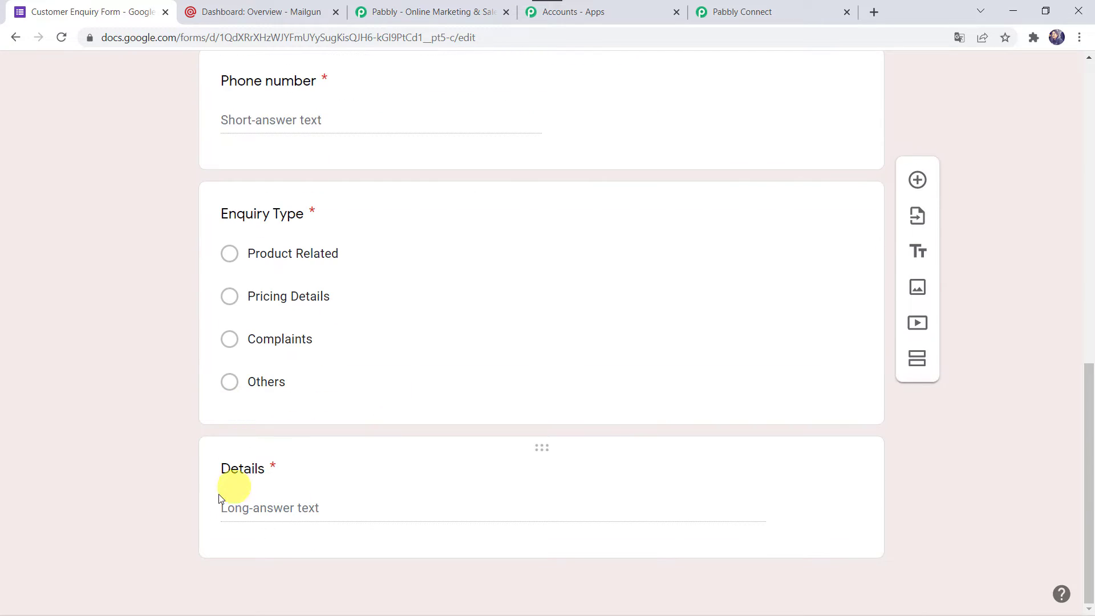
{"action": "scroll", "coordinate": [112, 181], "scroll_direction": "up", "scroll_amount": 2}
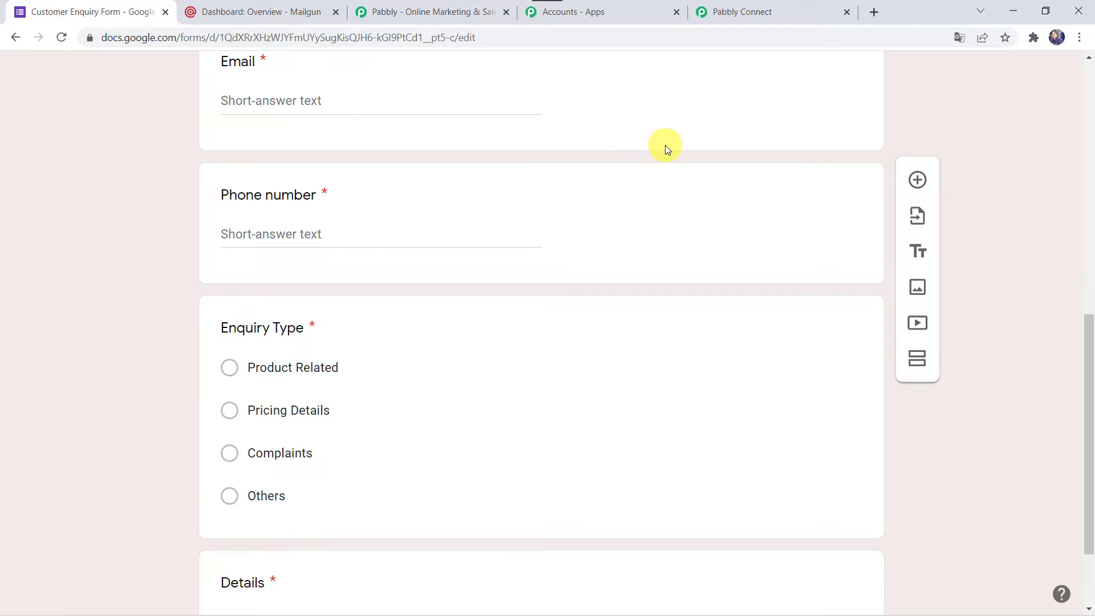
{"action": "scroll", "coordinate": [665, 145], "scroll_direction": "up", "scroll_amount": 10}
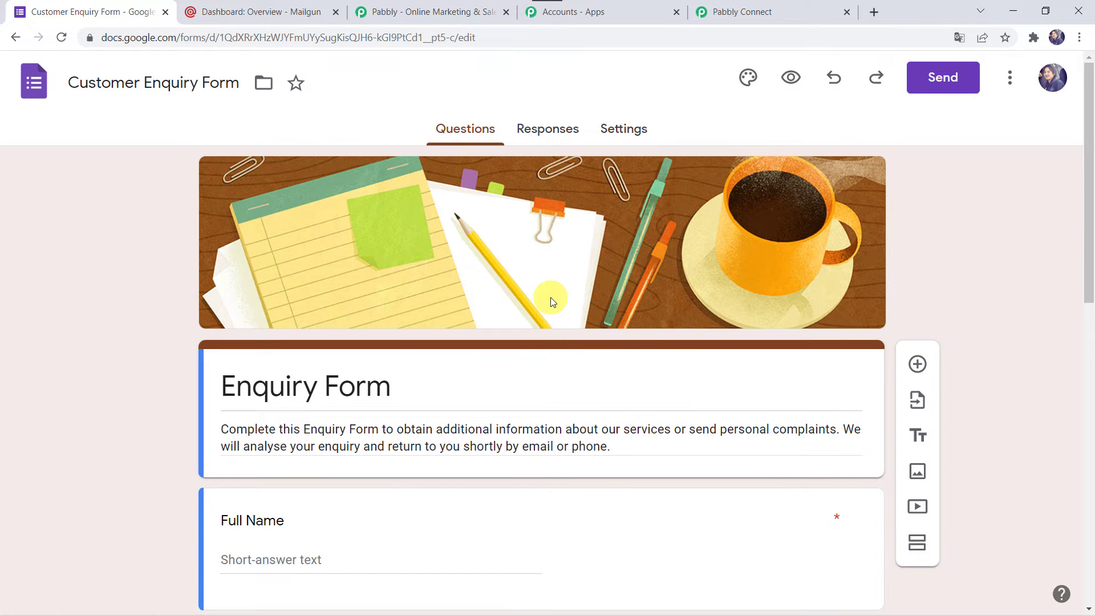
{"action": "left_click", "coordinate": [542, 129]}
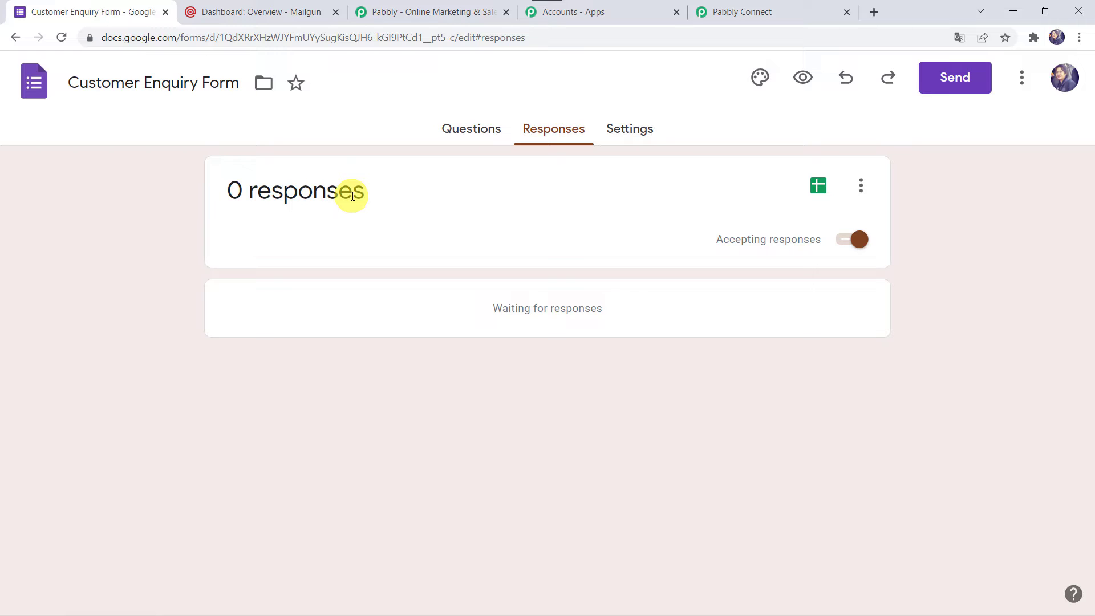
Step: Select the Details question, then return to Responses showing 0 responses
{"action": "left_click", "coordinate": [471, 131]}
{"action": "scroll", "coordinate": [180, 452], "scroll_direction": "down", "scroll_amount": 12}
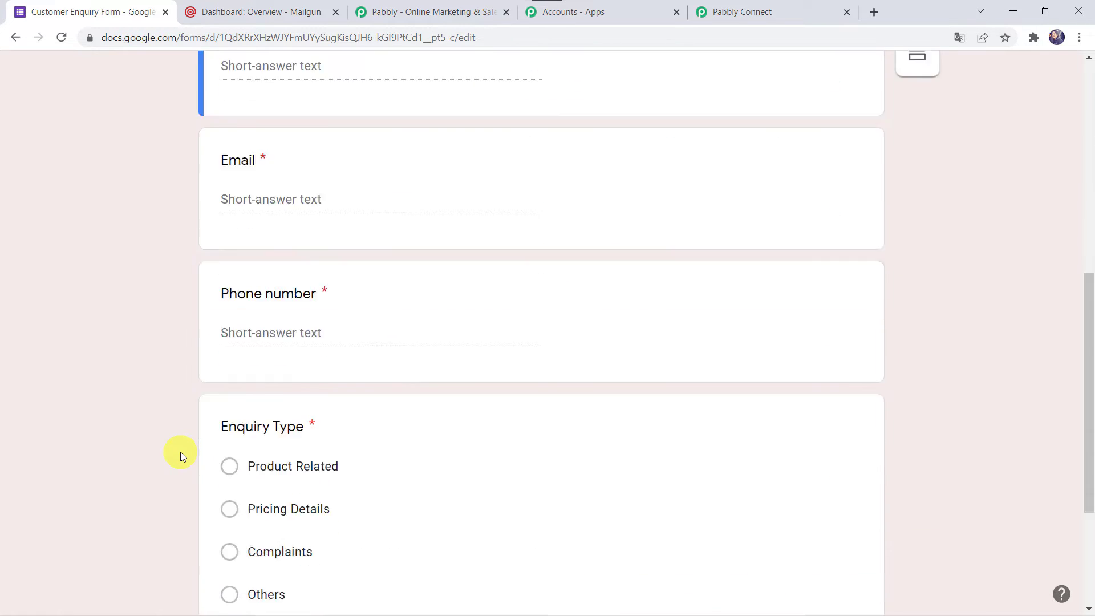
{"action": "left_click", "coordinate": [315, 502]}
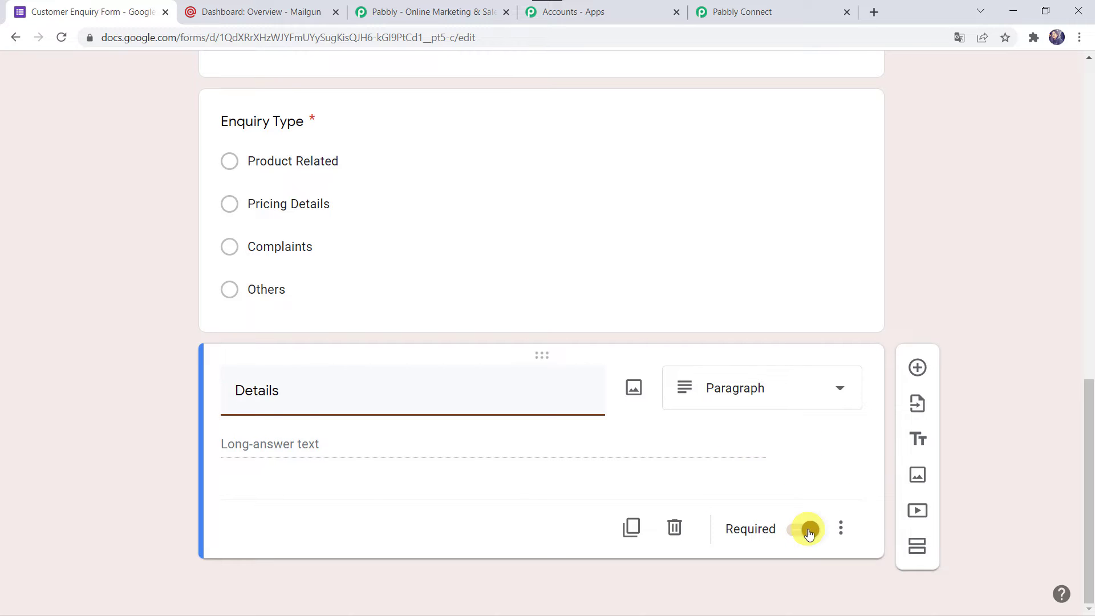
{"action": "scroll", "coordinate": [381, 276], "scroll_direction": "up", "scroll_amount": 15}
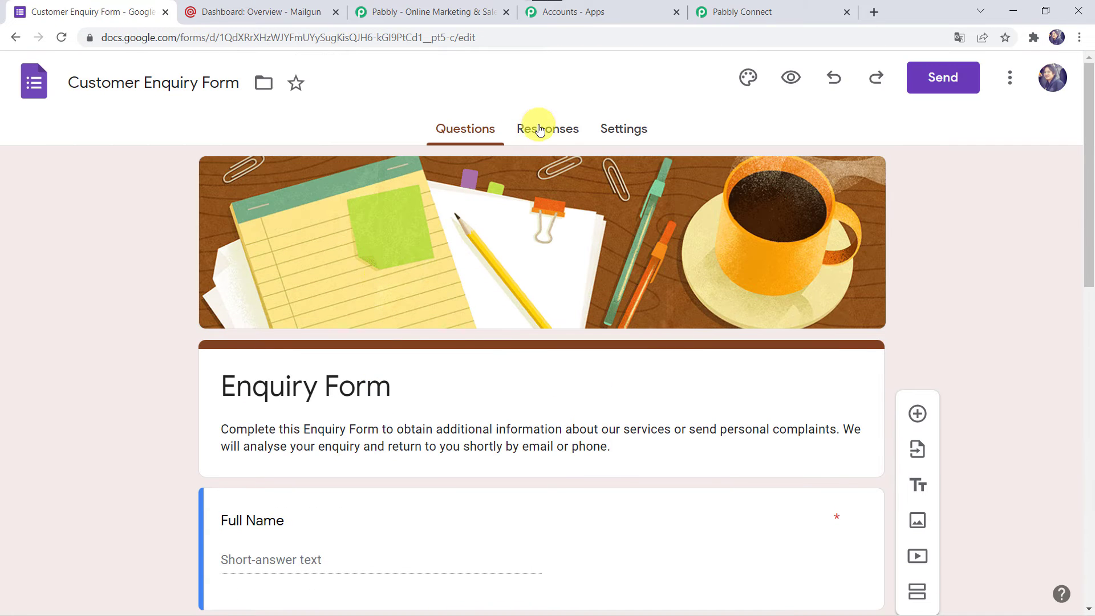
{"action": "left_click", "coordinate": [539, 130]}
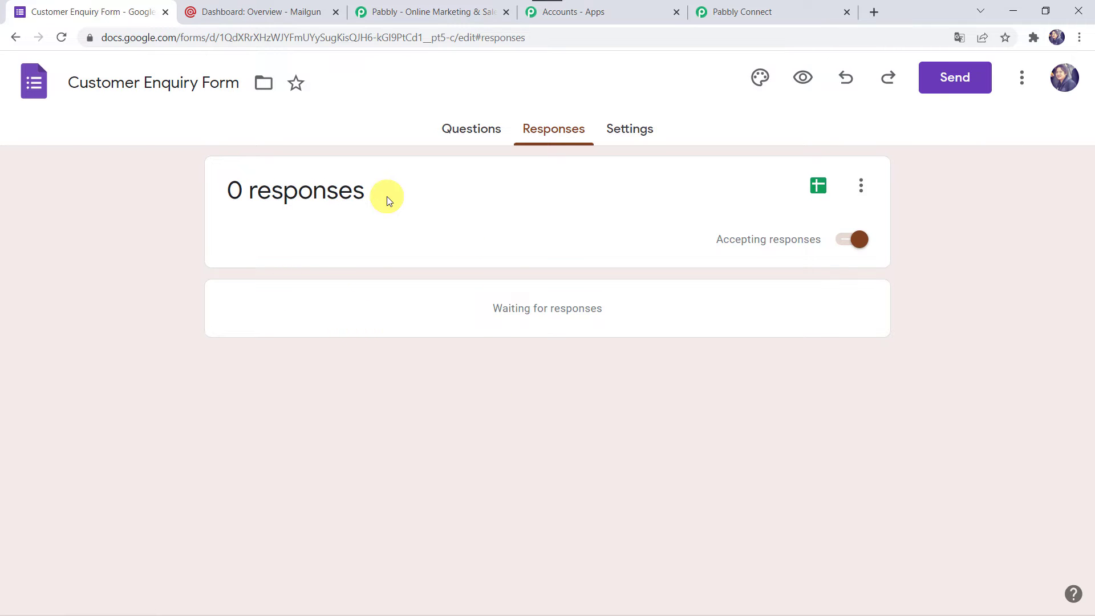
Step: Preview the live form and enter the respondent's full name and e-mail address
{"action": "left_click", "coordinate": [802, 81]}
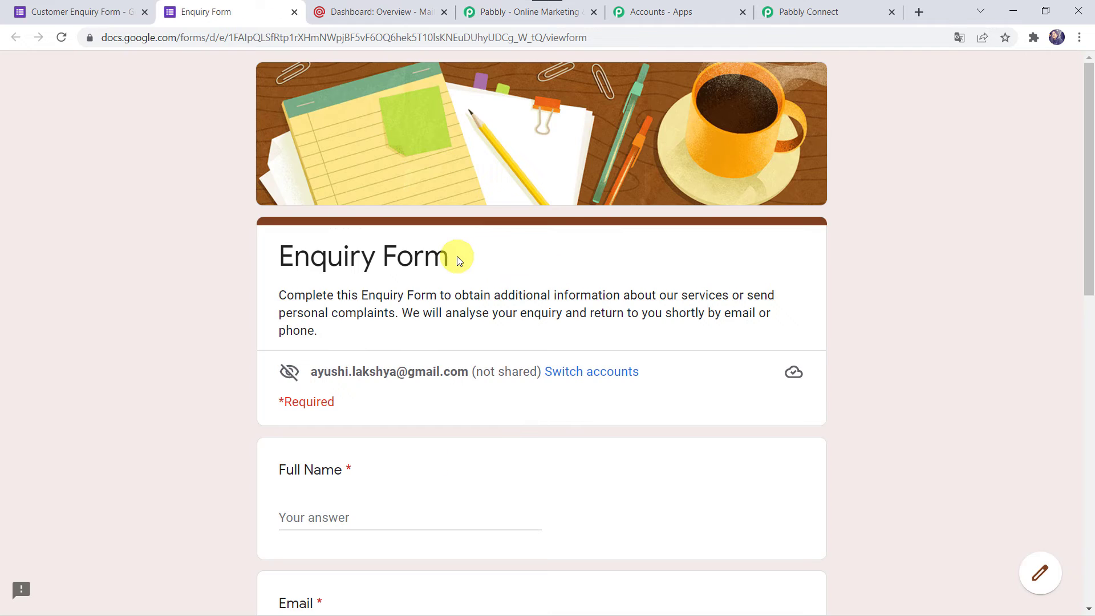
{"action": "scroll", "coordinate": [457, 260], "scroll_direction": "down", "scroll_amount": 5}
{"action": "left_click", "coordinate": [330, 247]}
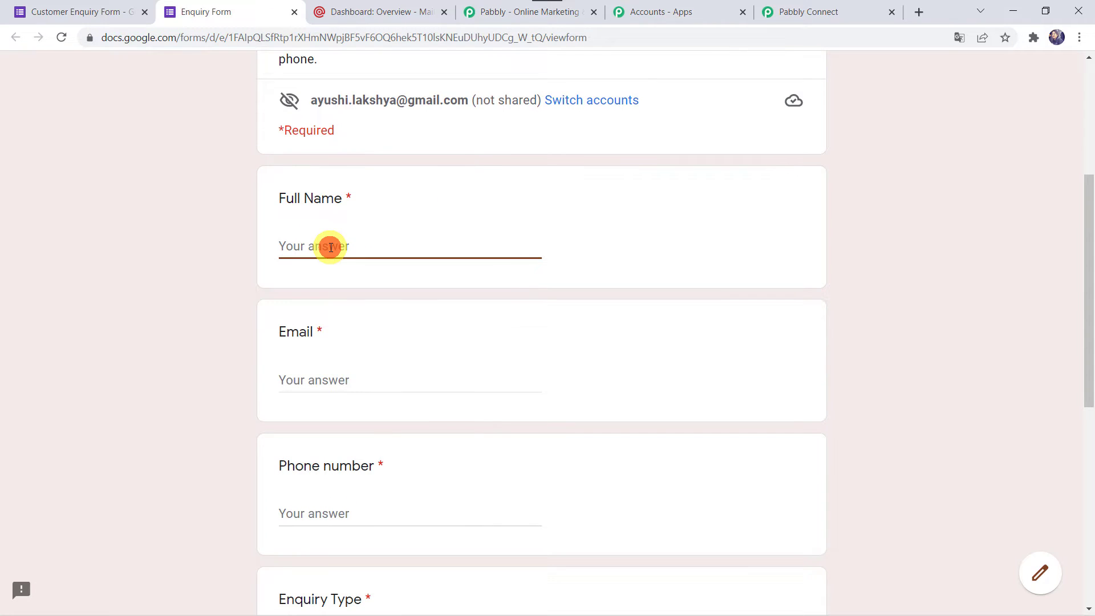
{"action": "key", "text": "Tab"}
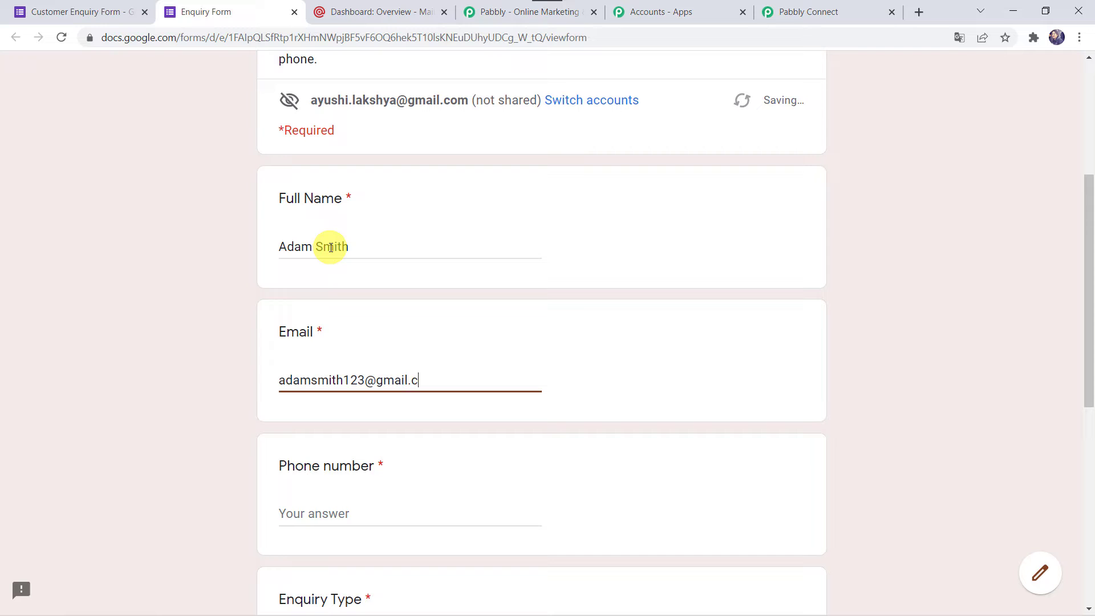
Step: Add a phone number, choose Pricing Details, write a pricing request message and submit
{"action": "key", "text": "Tab"}
{"action": "scroll", "coordinate": [331, 247], "scroll_direction": "down", "scroll_amount": 2}
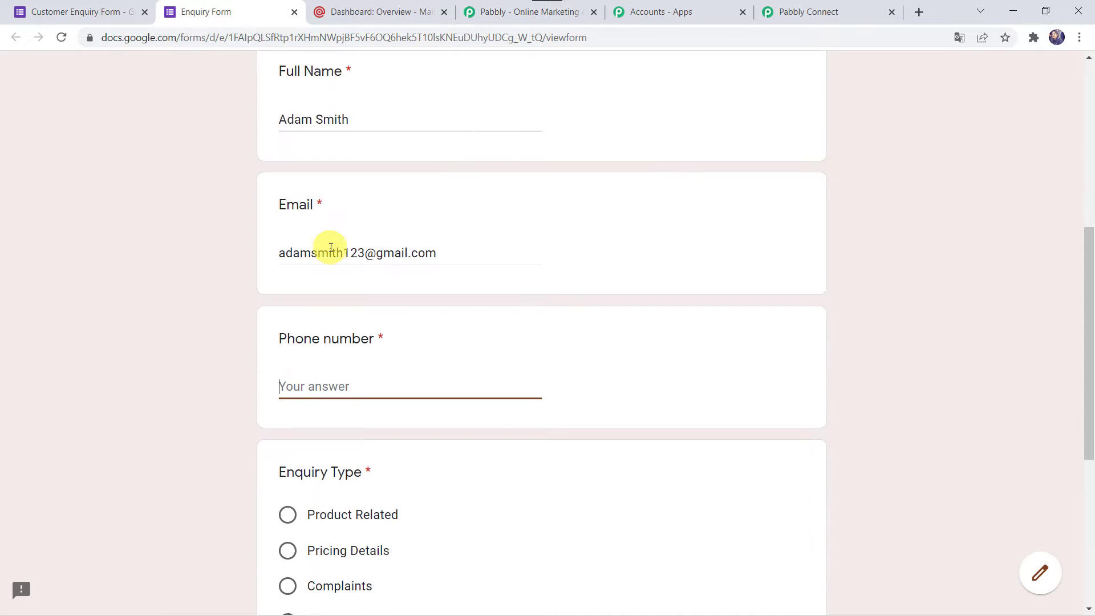
{"action": "type", "text": "8888406"}
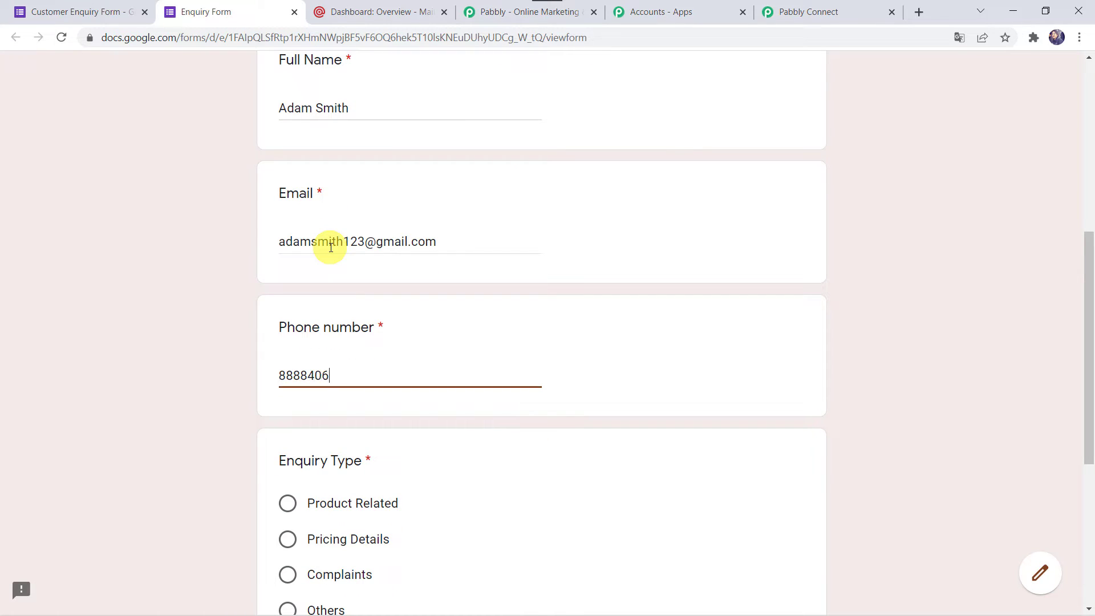
{"action": "key", "text": "Tab"}
{"action": "scroll", "coordinate": [226, 390], "scroll_direction": "down", "scroll_amount": 3}
{"action": "left_click", "coordinate": [288, 368]}
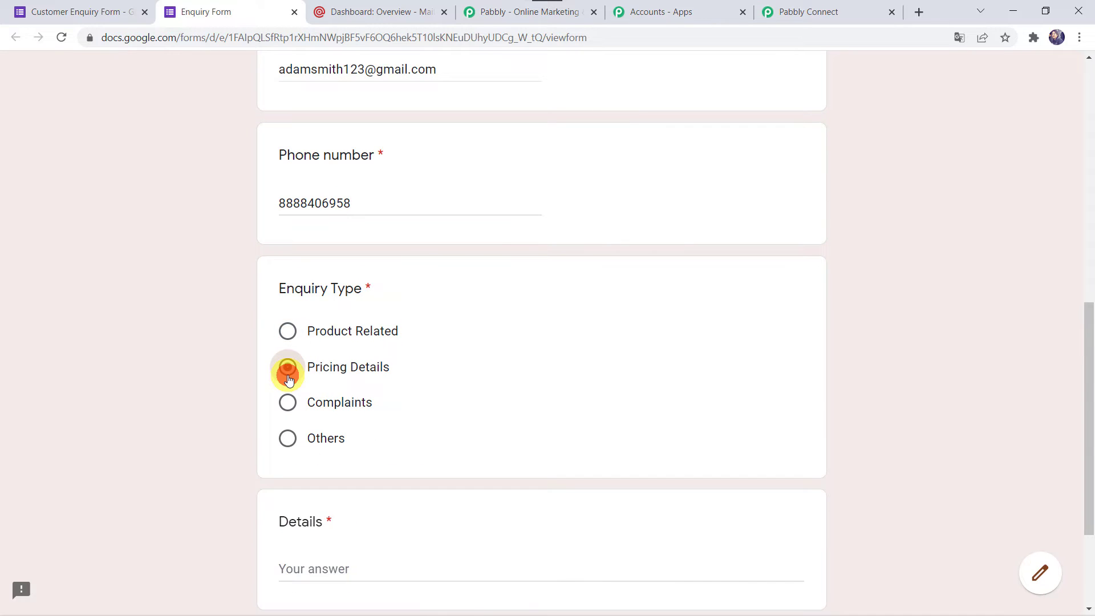
{"action": "scroll", "coordinate": [288, 376], "scroll_direction": "down", "scroll_amount": 3}
{"action": "left_click", "coordinate": [302, 406]}
{"action": "type", "text": "P"}
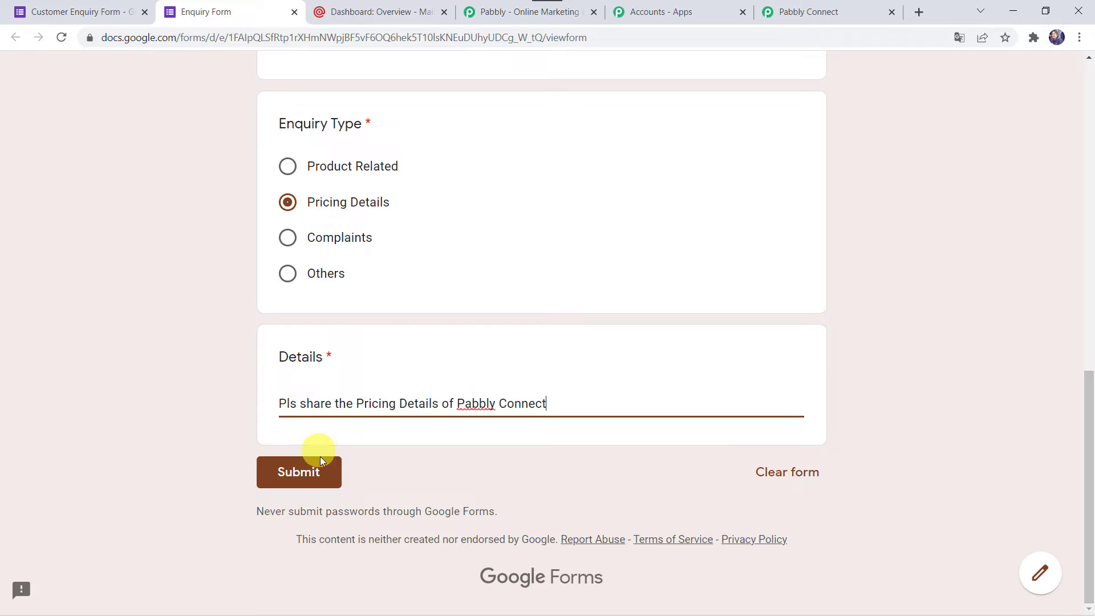
{"action": "left_click", "coordinate": [317, 481]}
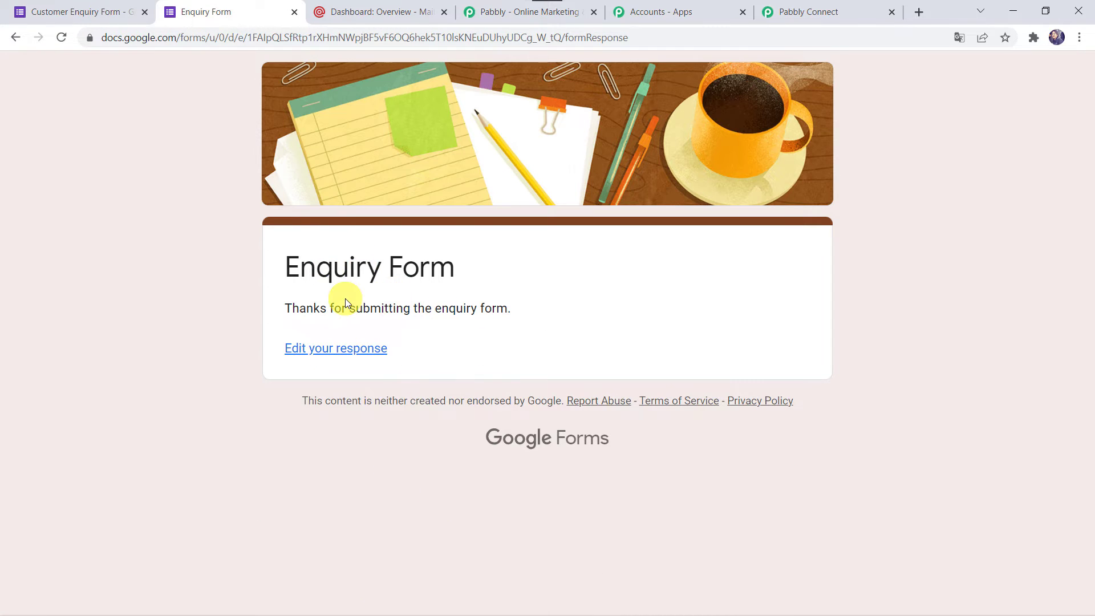
{"action": "left_click", "coordinate": [60, 12]}
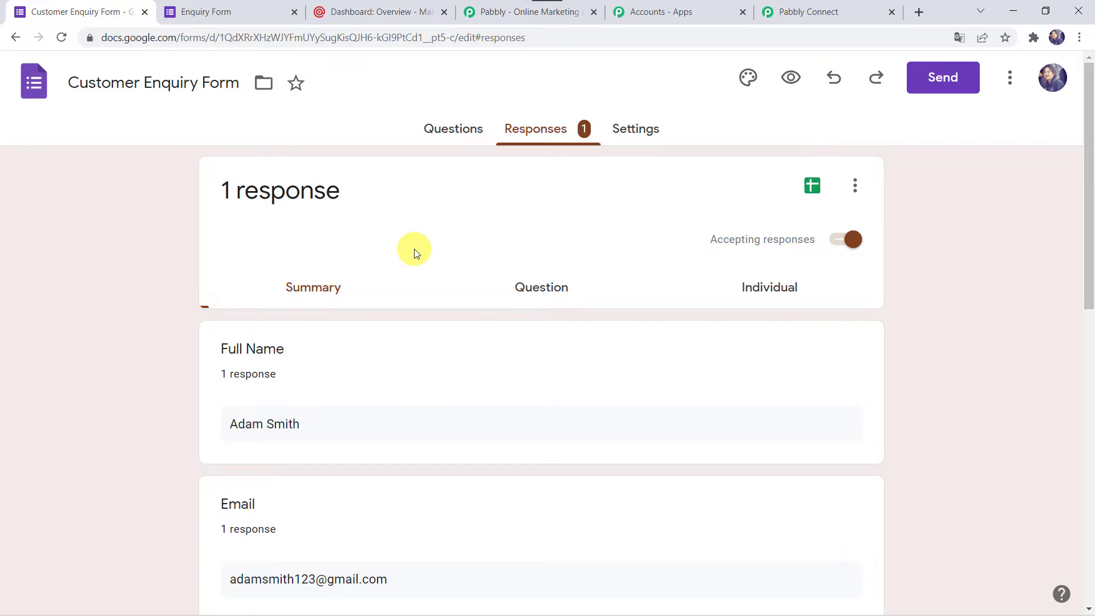
Step: Send responses to a new spreadsheet named 'Customer Enquiry Form (Responses)'
{"action": "left_click", "coordinate": [855, 187]}
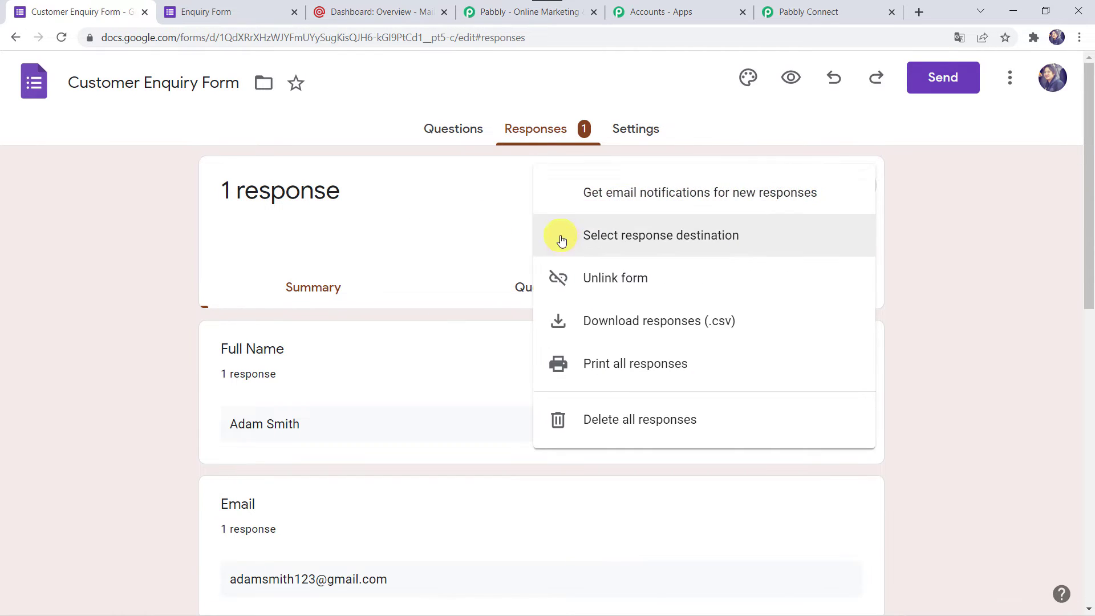
{"action": "left_click", "coordinate": [712, 242]}
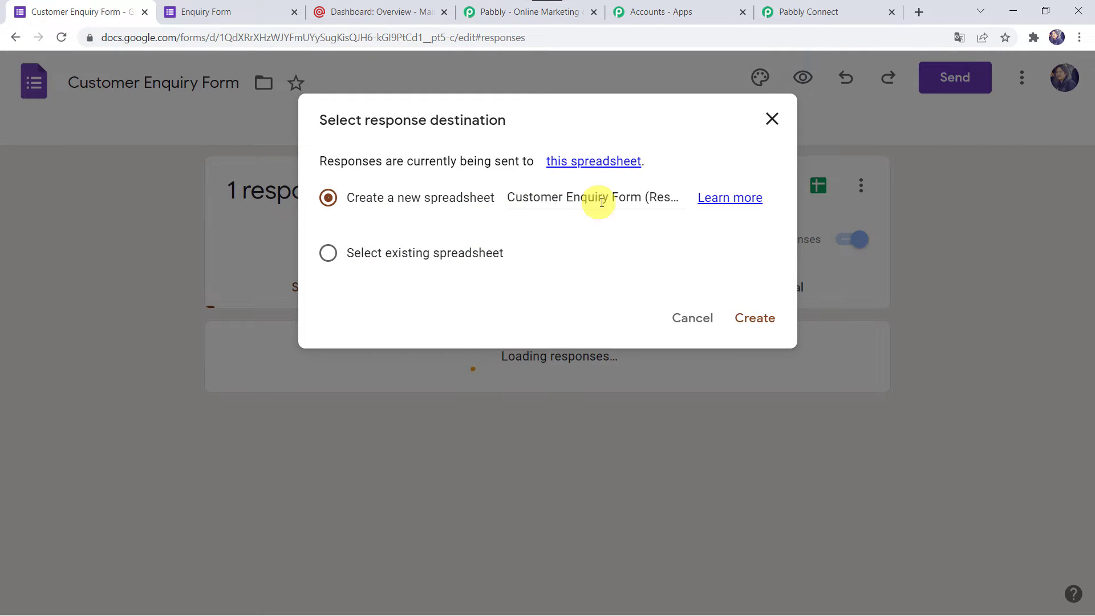
{"action": "left_click", "coordinate": [643, 200]}
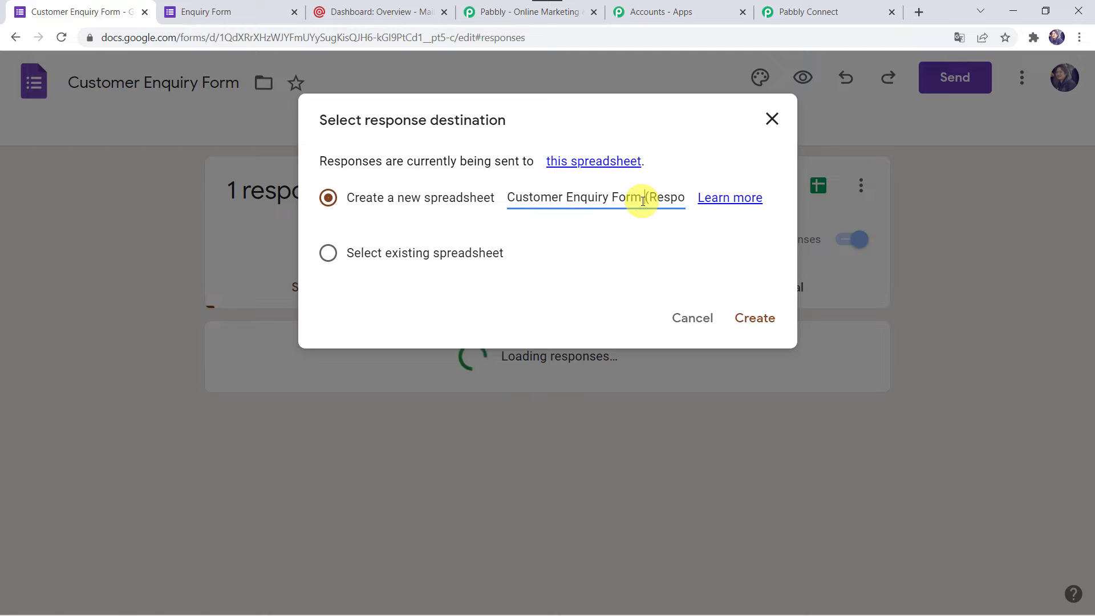
{"action": "key", "text": "Right"}
{"action": "key", "text": "Right"}
{"action": "key", "text": "Right"}
{"action": "key", "text": "Right"}
{"action": "key", "text": "Right"}
{"action": "key", "text": "Right"}
{"action": "key", "text": "Right"}
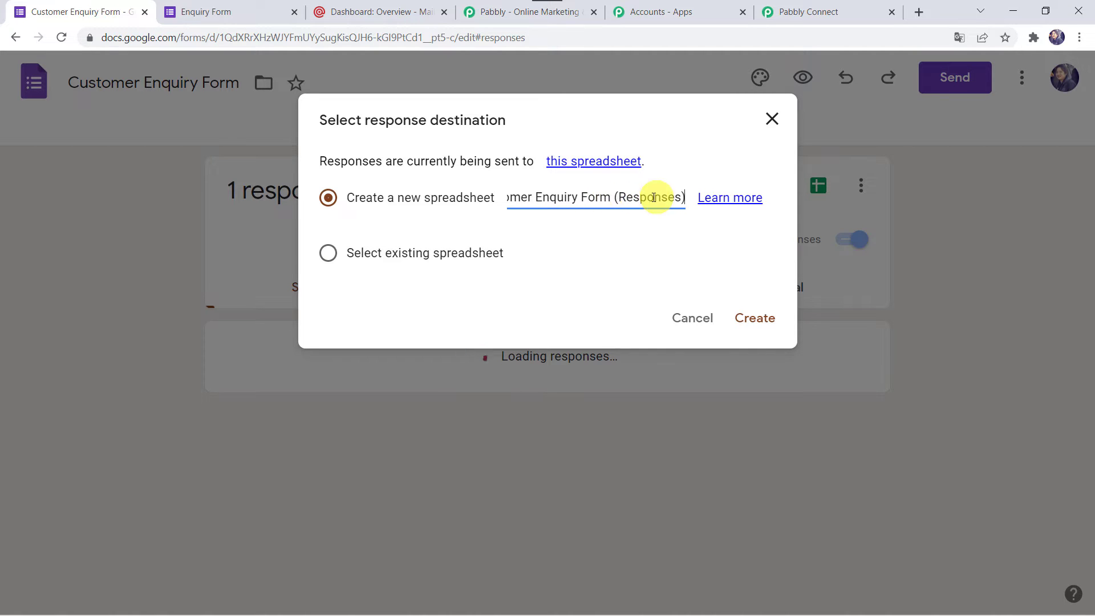
{"action": "left_click", "coordinate": [753, 317]}
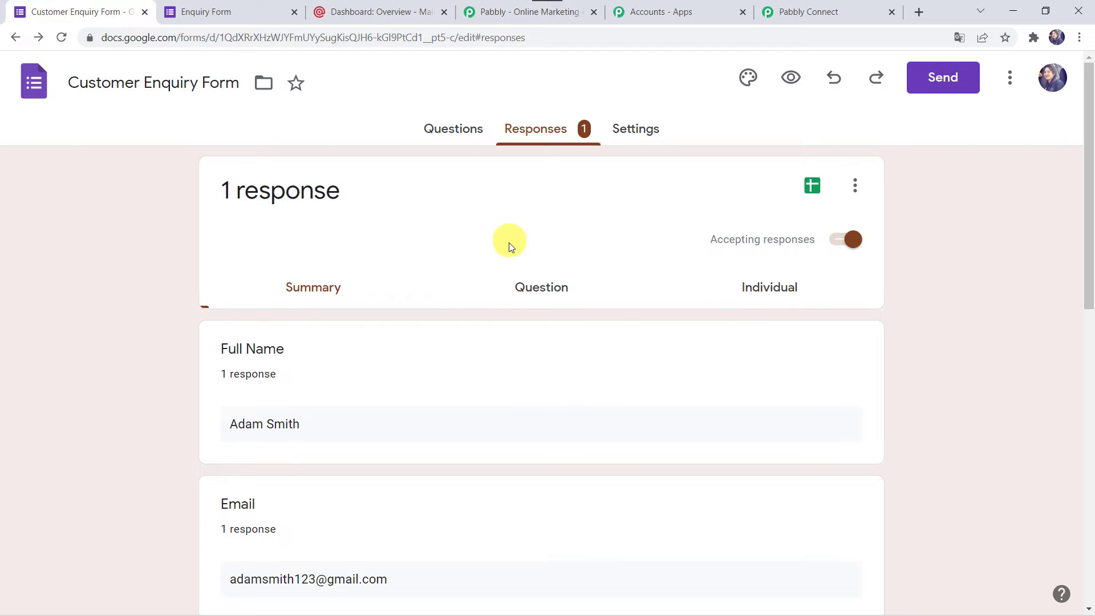
Step: Open the linked responses sheet and confirm the Pabbly Connect Webhooks add-on shows Installed
{"action": "left_click", "coordinate": [811, 187]}
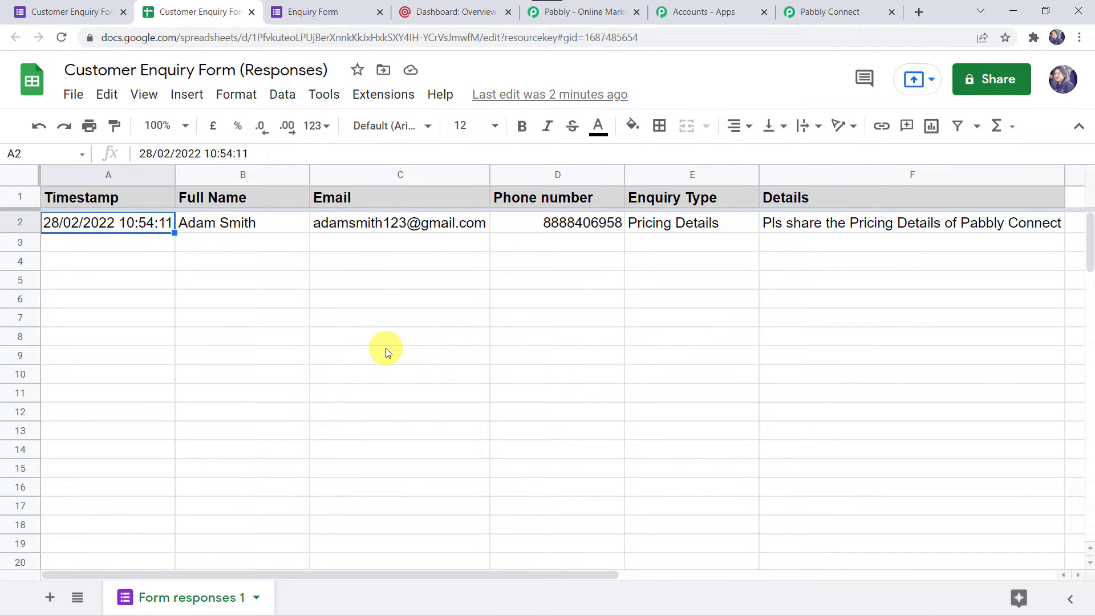
{"action": "left_click", "coordinate": [393, 95]}
{"action": "left_click", "coordinate": [411, 121]}
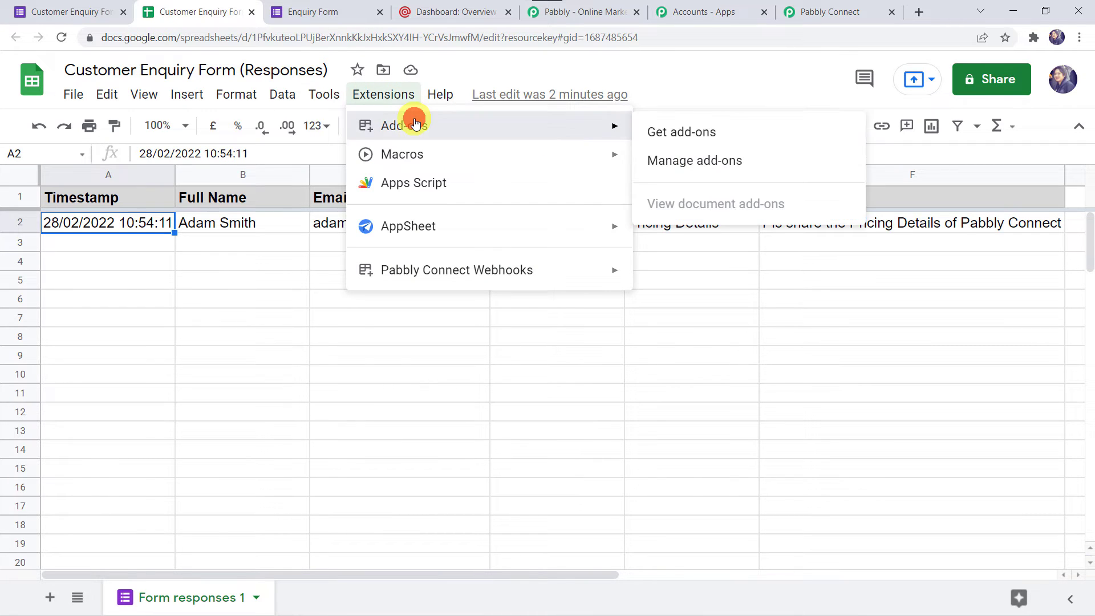
{"action": "left_click", "coordinate": [705, 139]}
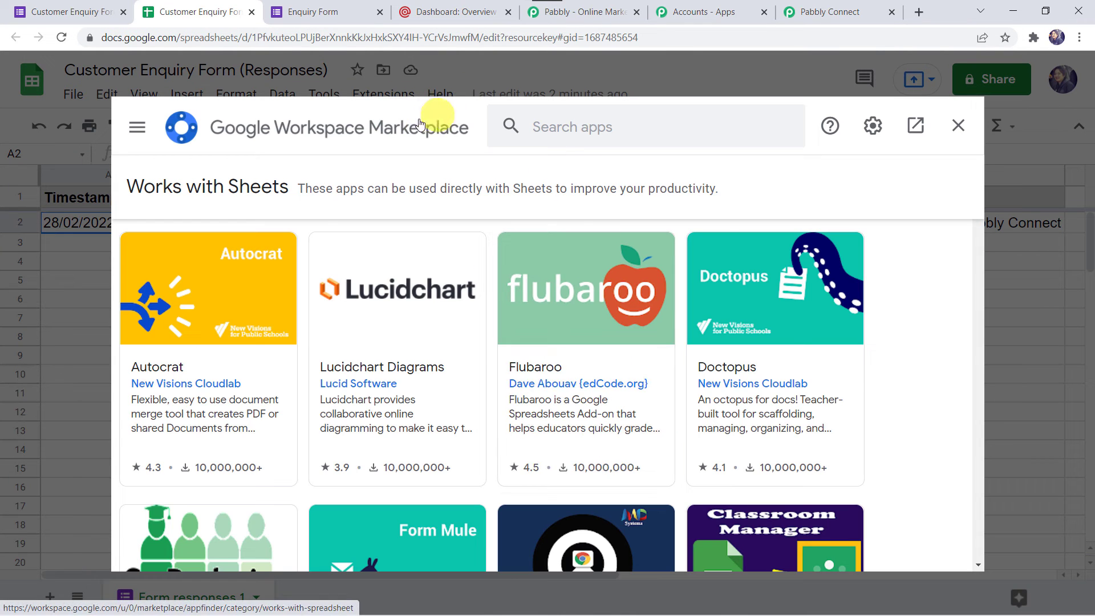
{"action": "left_click", "coordinate": [564, 116]}
{"action": "type", "text": "Pab"}
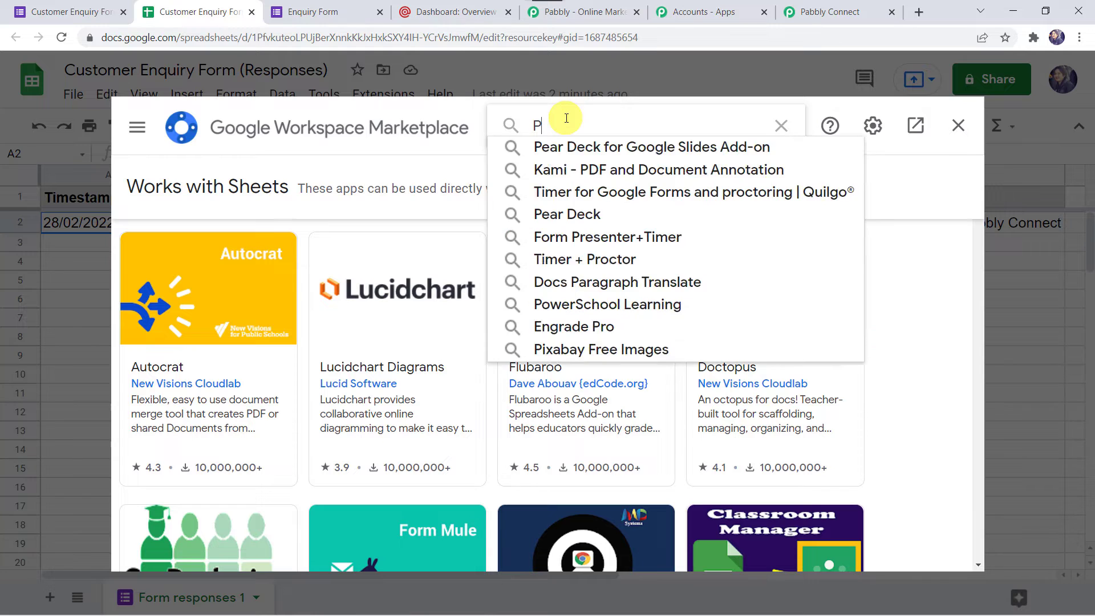
{"action": "type", "text": "bl"}
{"action": "left_click", "coordinate": [565, 144]}
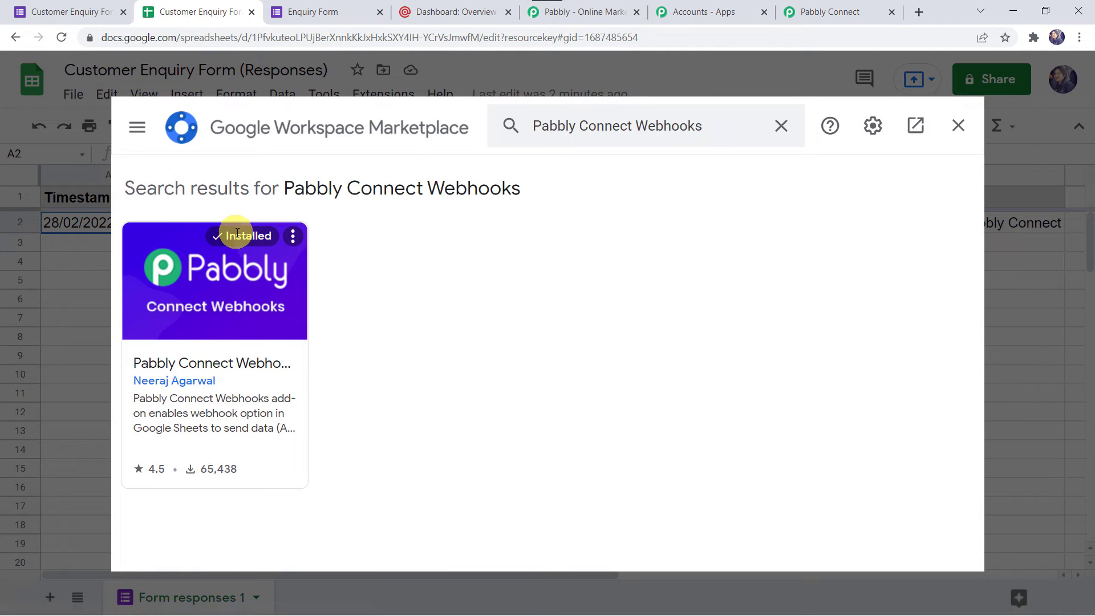
{"action": "left_click", "coordinate": [959, 127]}
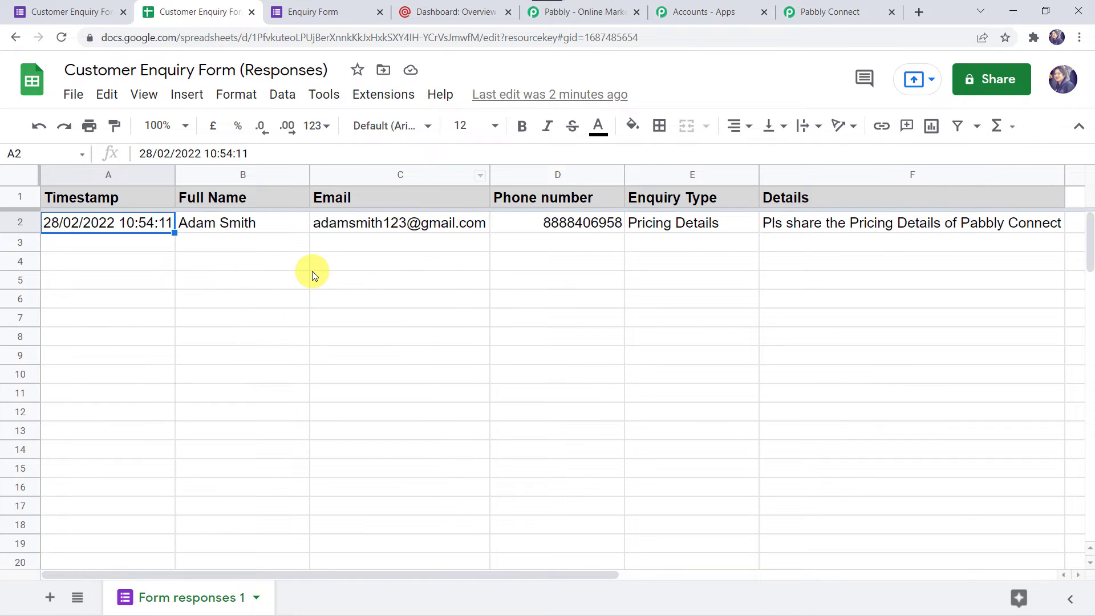
Step: Open the add-on's Initial setup and paste the workflow's webhook URL into it
{"action": "left_click", "coordinate": [62, 37]}
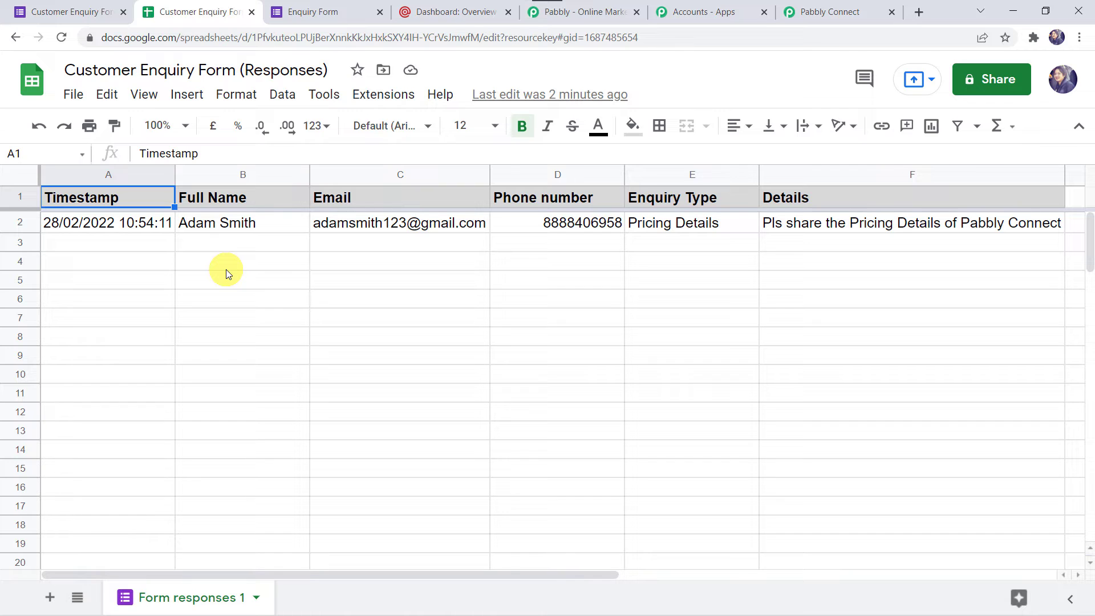
{"action": "left_click", "coordinate": [387, 102]}
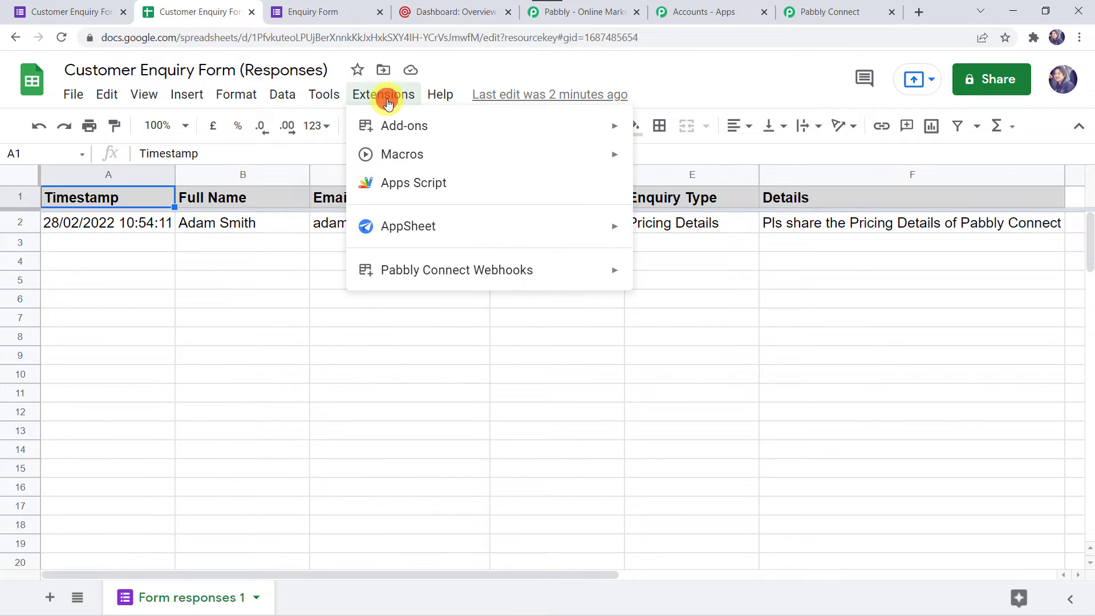
{"action": "mouse_move", "coordinate": [418, 282]}
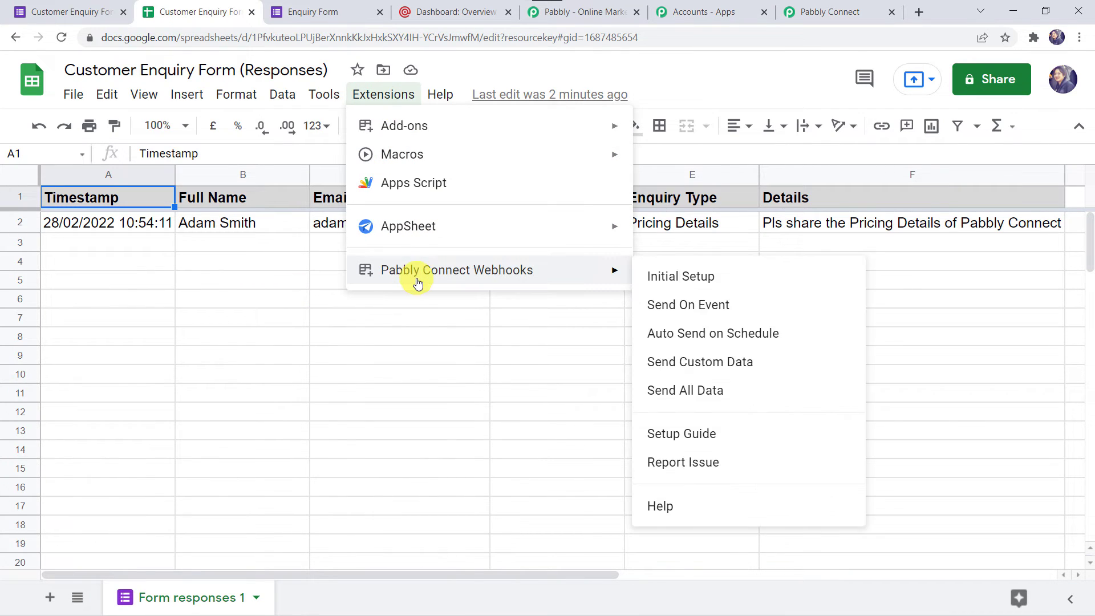
{"action": "left_click", "coordinate": [704, 277]}
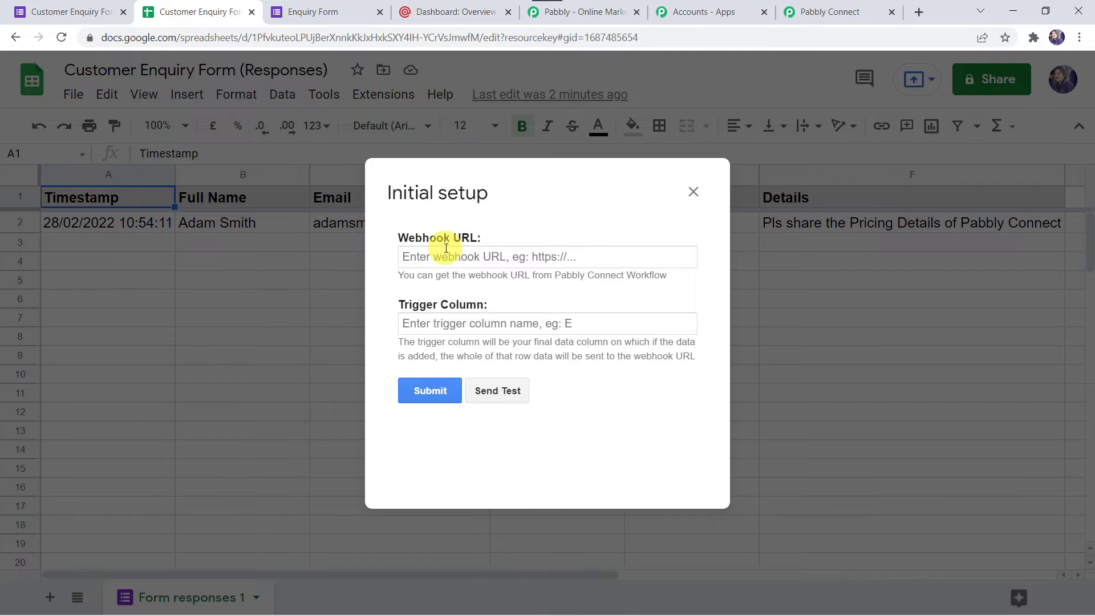
{"action": "left_click", "coordinate": [815, 12]}
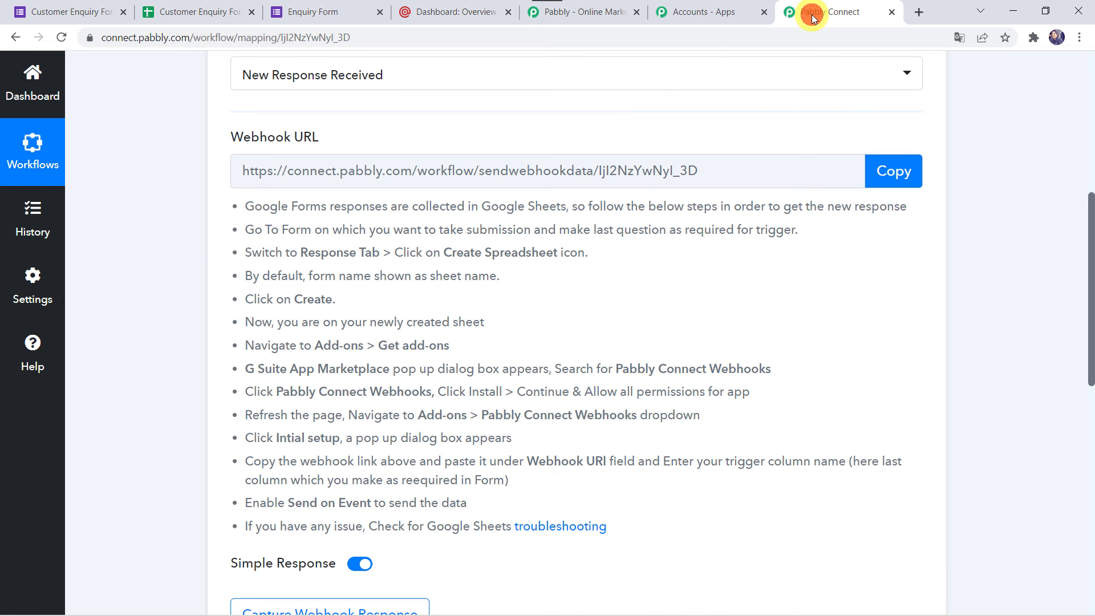
{"action": "left_click", "coordinate": [894, 169]}
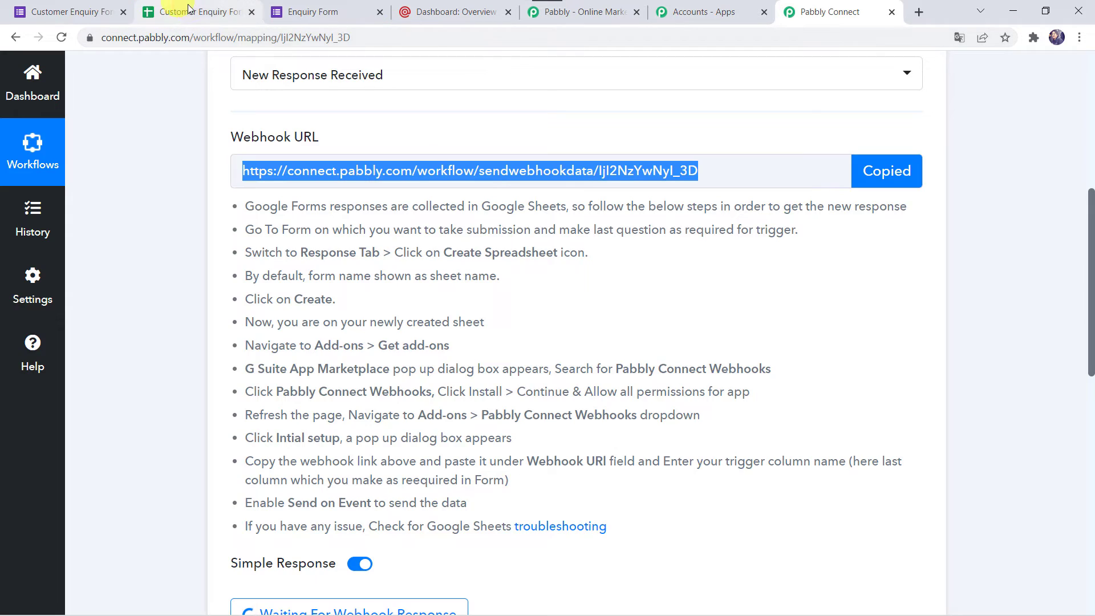
{"action": "left_click", "coordinate": [193, 11]}
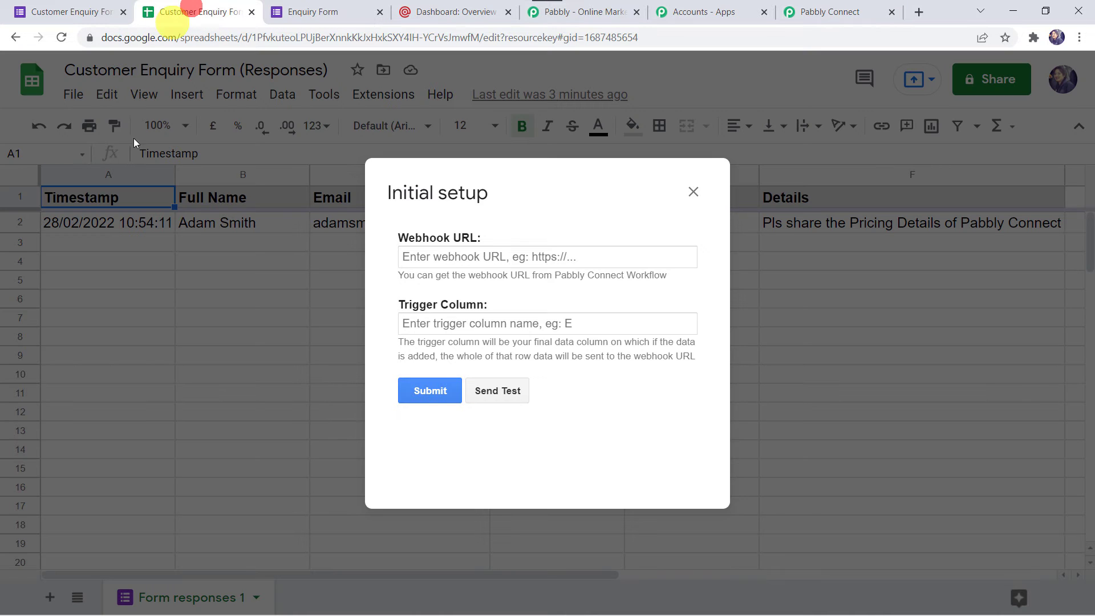
{"action": "left_click", "coordinate": [427, 259]}
{"action": "right_click", "coordinate": [427, 259]}
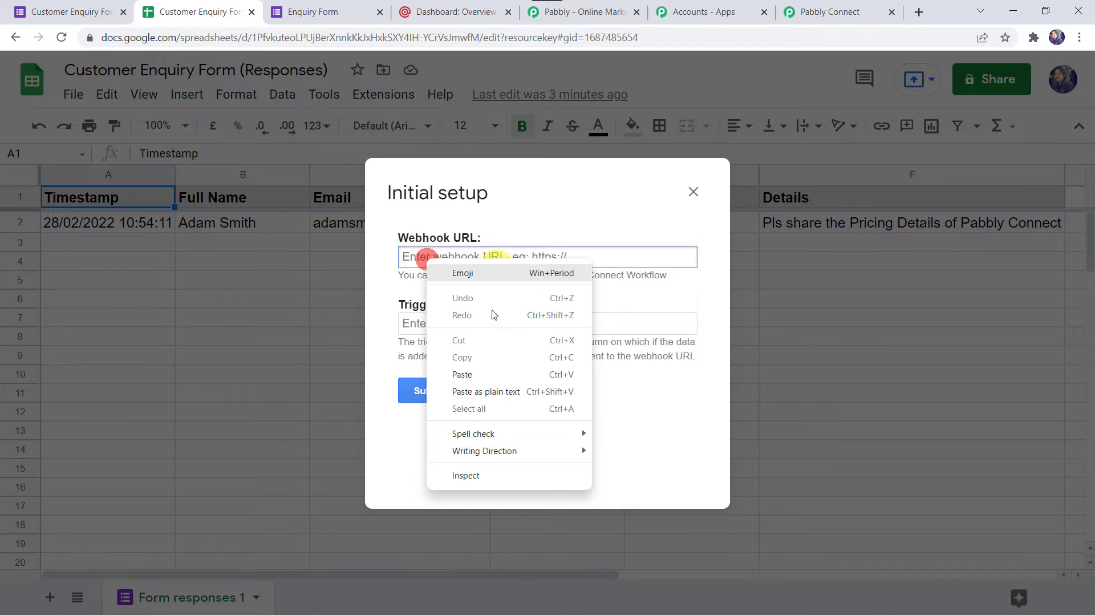
{"action": "left_click", "coordinate": [464, 372]}
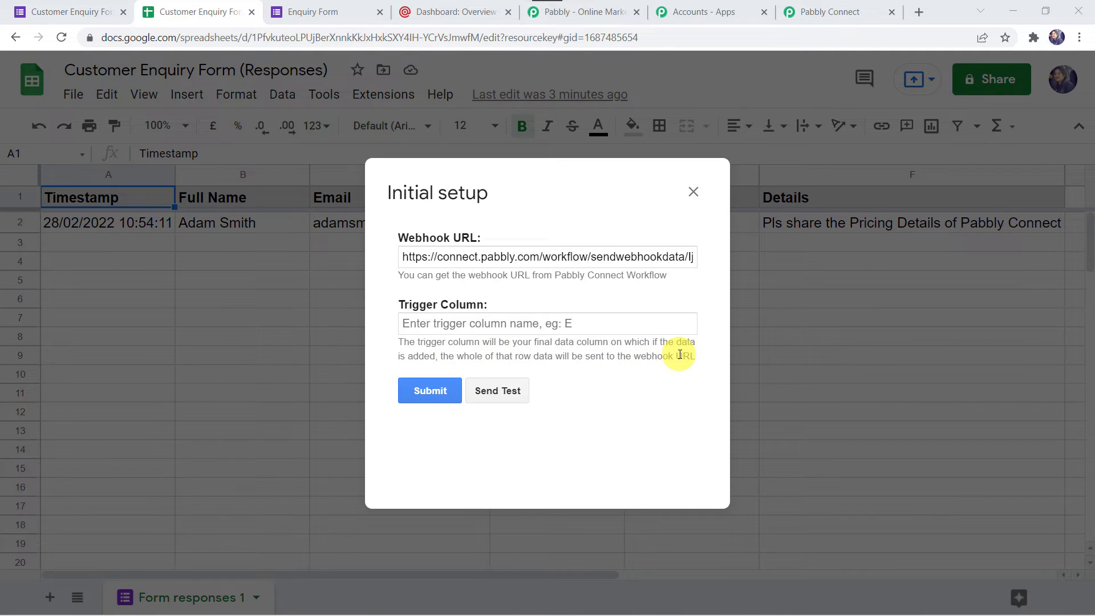
Step: Set Trigger Column to F, send the test data and submit the setup
{"action": "left_click_drag", "start_coordinate": [453, 190], "coordinate": [433, 293]}
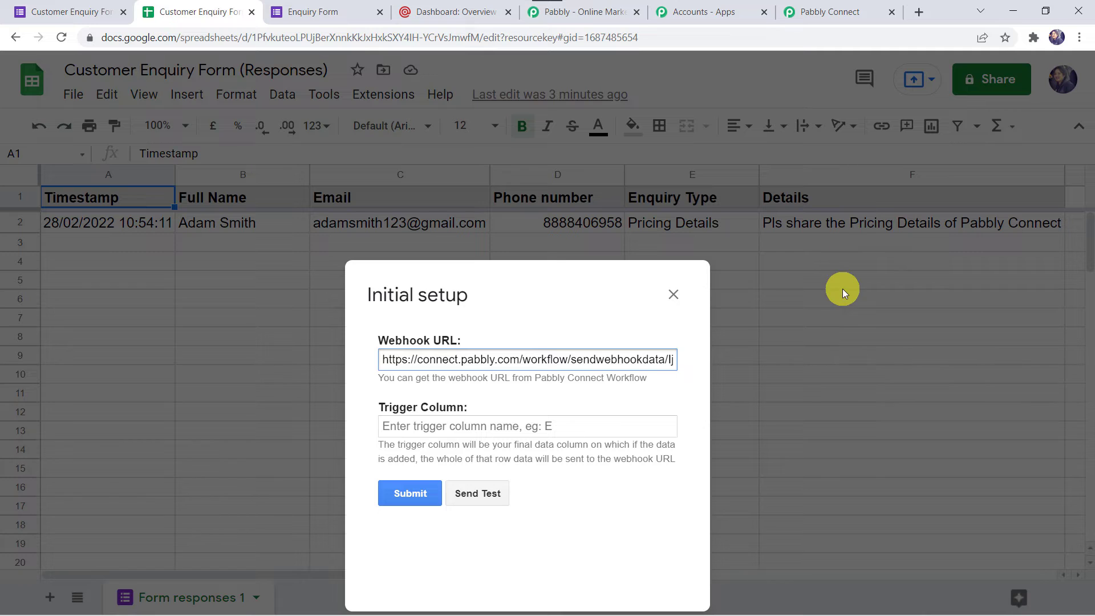
{"action": "left_click", "coordinate": [403, 430]}
{"action": "type", "text": "F"}
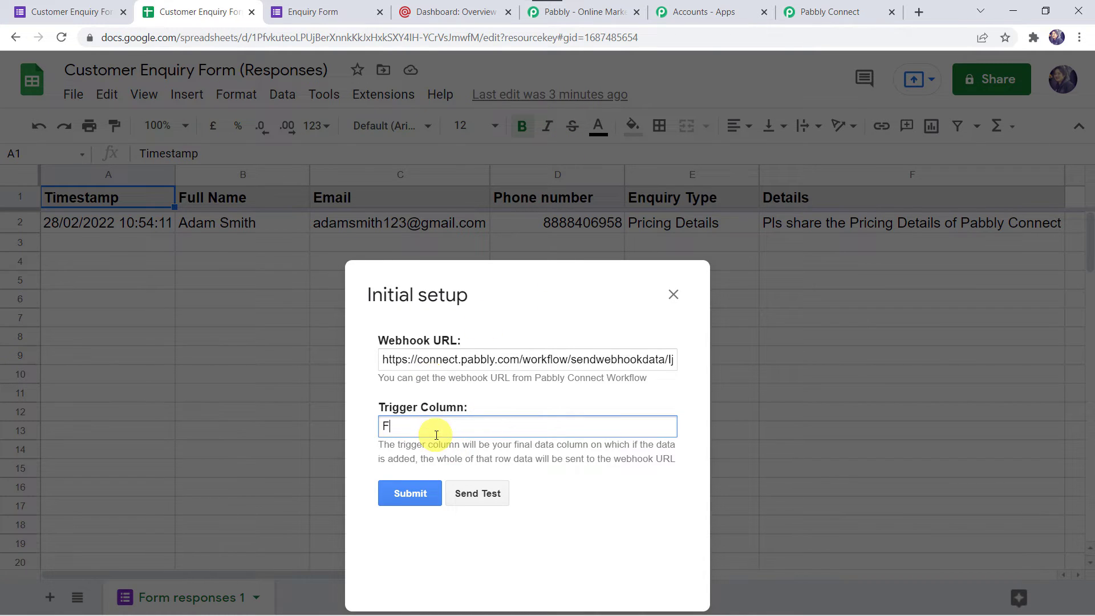
{"action": "left_click_drag", "start_coordinate": [409, 288], "coordinate": [405, 149]}
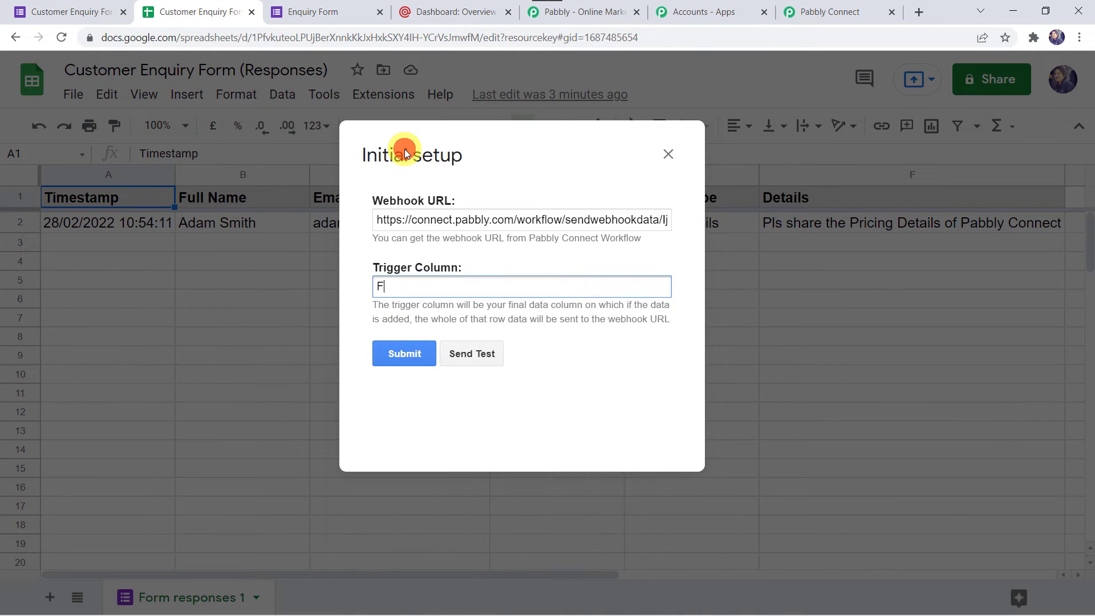
{"action": "left_click", "coordinate": [467, 356]}
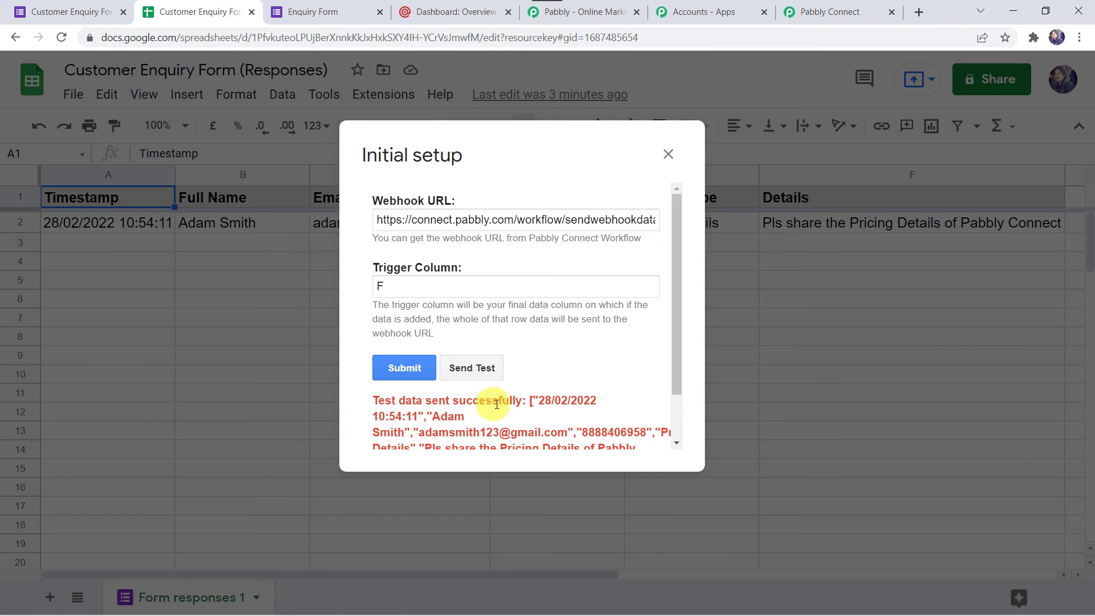
{"action": "left_click", "coordinate": [403, 368]}
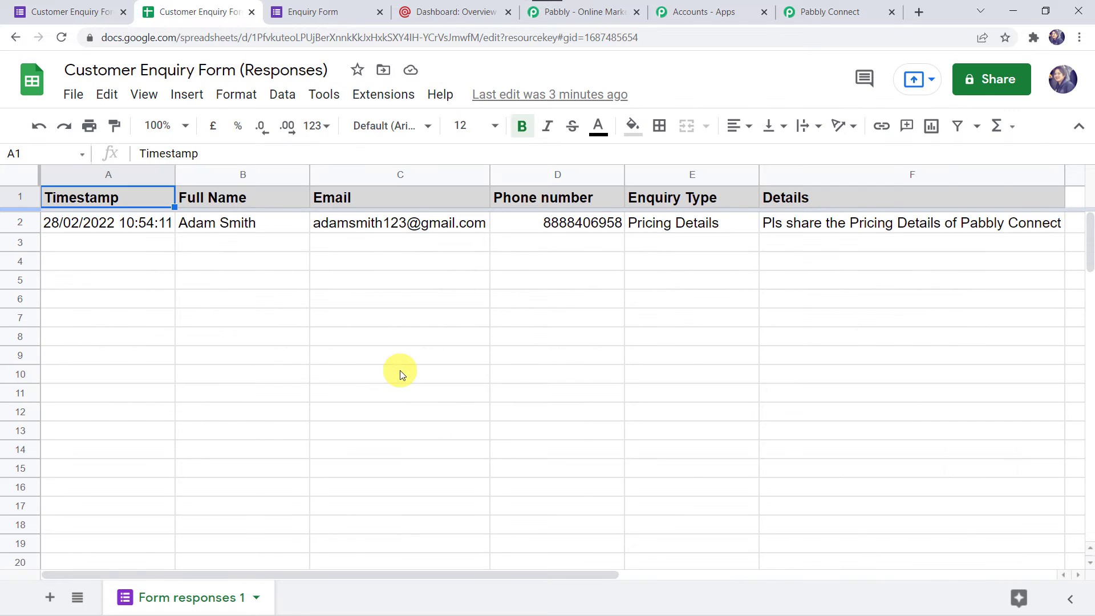
Step: Enable Send On Event in Pabbly Connect Webhooks and confirm it is checked
{"action": "left_click", "coordinate": [386, 95]}
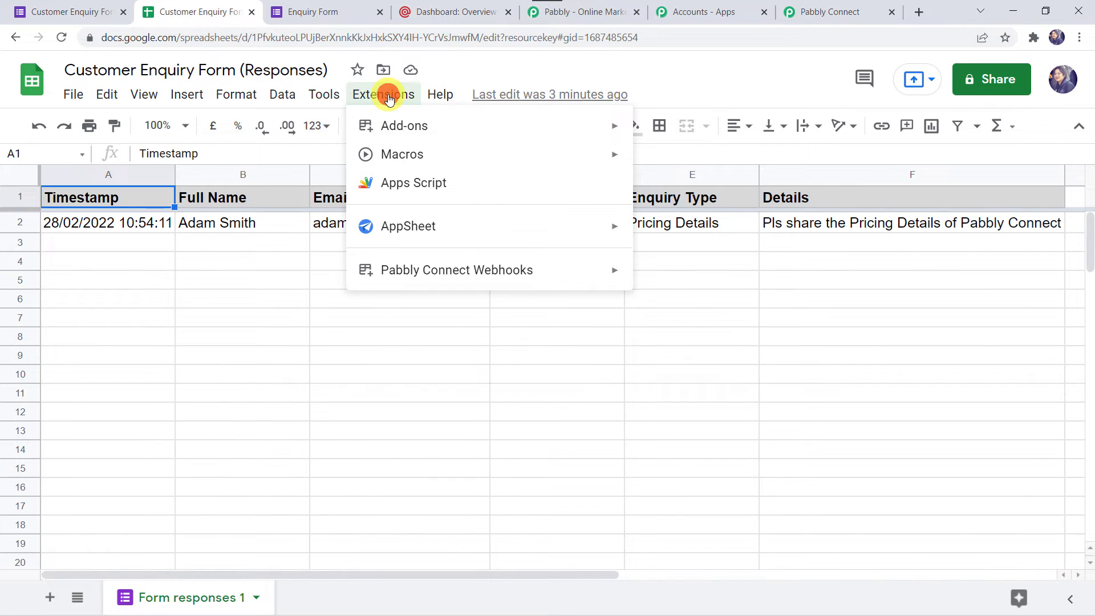
{"action": "mouse_move", "coordinate": [416, 272]}
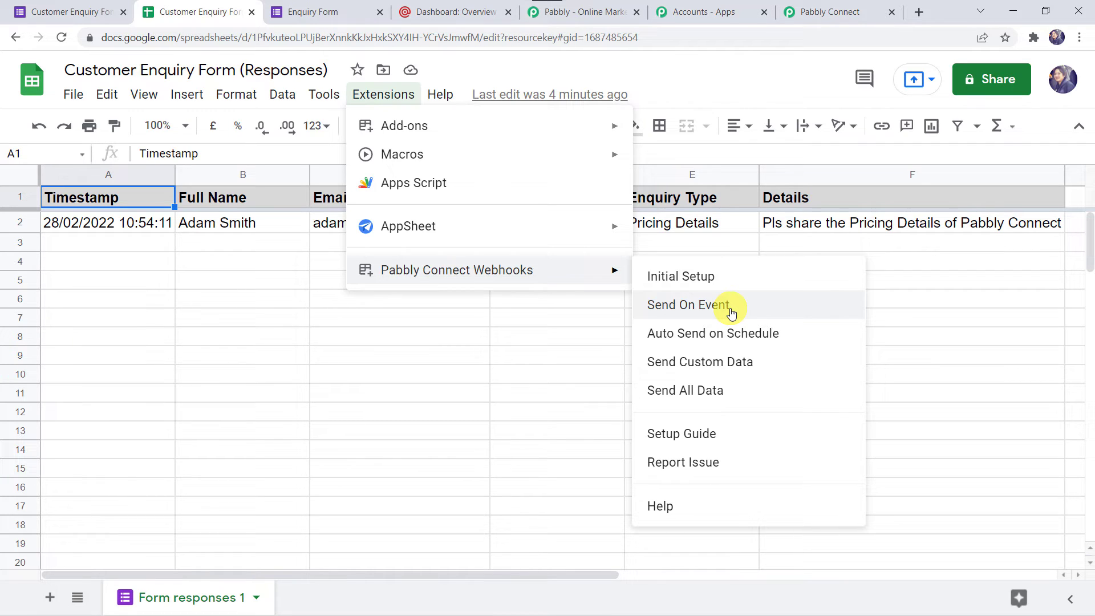
{"action": "left_click", "coordinate": [730, 308]}
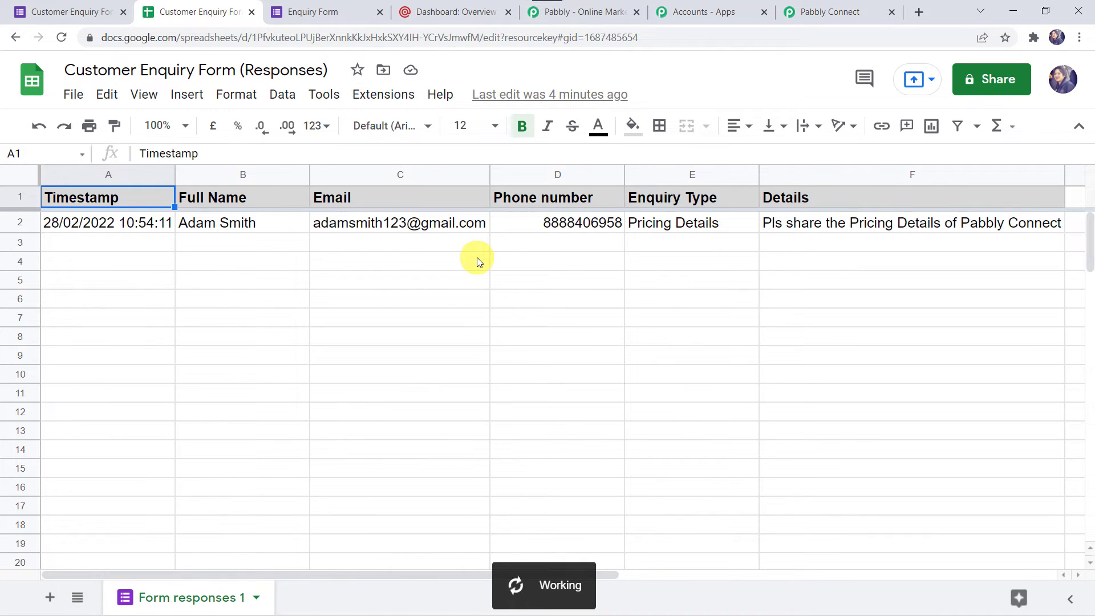
{"action": "left_click", "coordinate": [390, 94]}
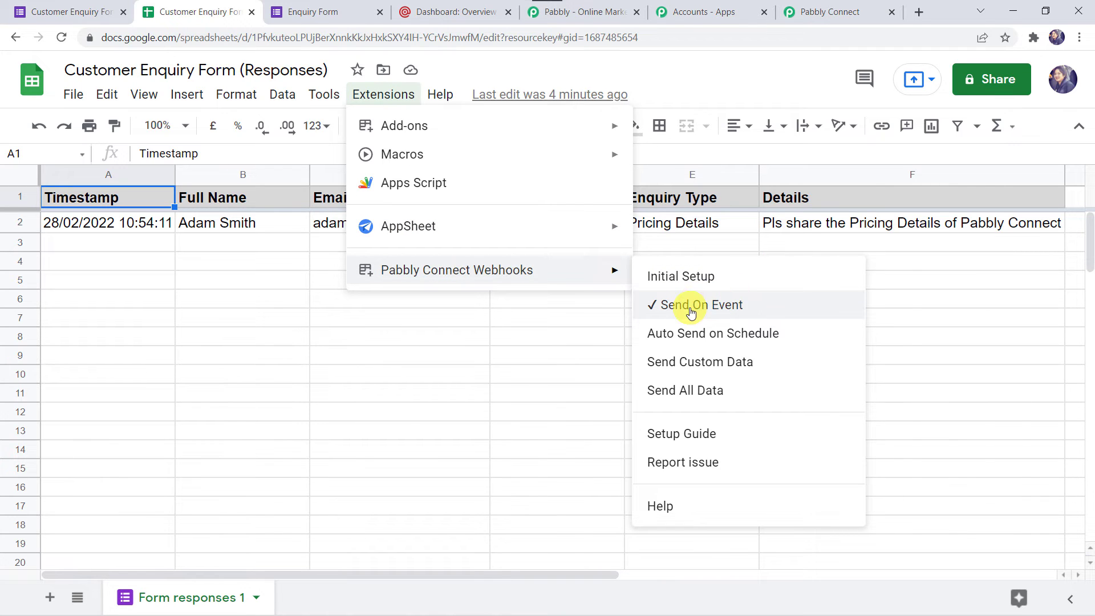
{"action": "left_click", "coordinate": [831, 12]}
{"action": "scroll", "coordinate": [391, 371], "scroll_direction": "down", "scroll_amount": 8}
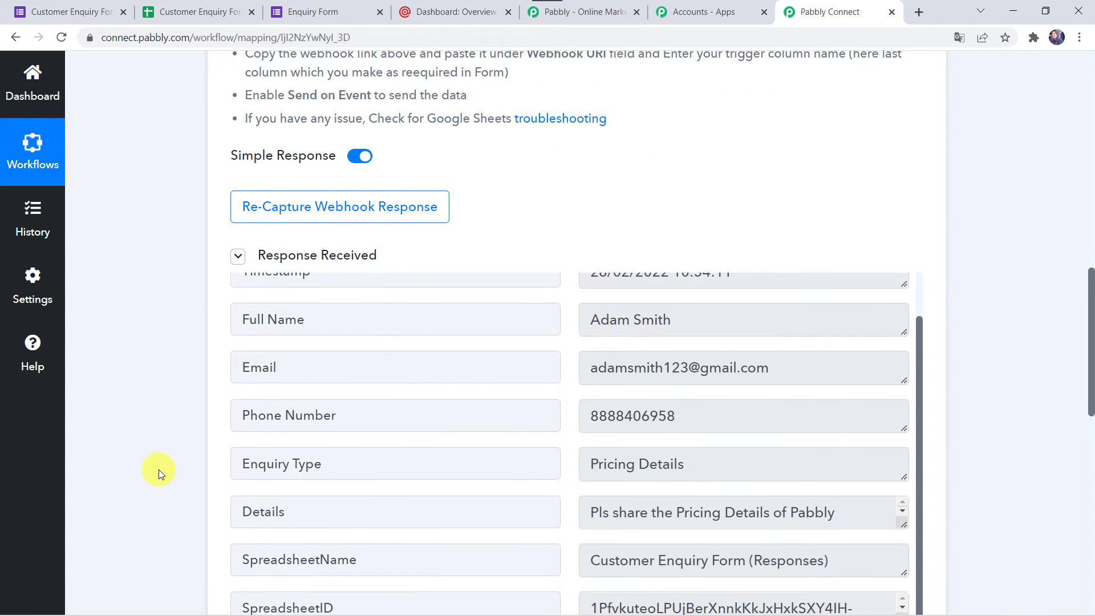
{"action": "scroll", "coordinate": [159, 470], "scroll_direction": "down", "scroll_amount": 3}
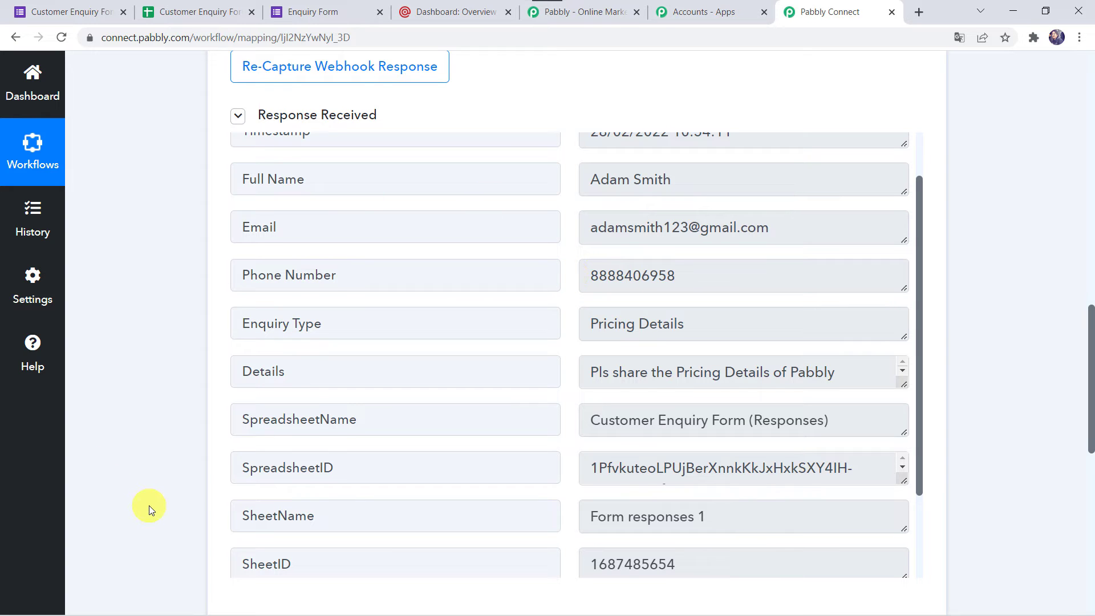
{"action": "scroll", "coordinate": [149, 506], "scroll_direction": "down", "scroll_amount": 10}
Step: Set the action to MailGun with the New Mailing List Member event
{"action": "left_click", "coordinate": [561, 201]}
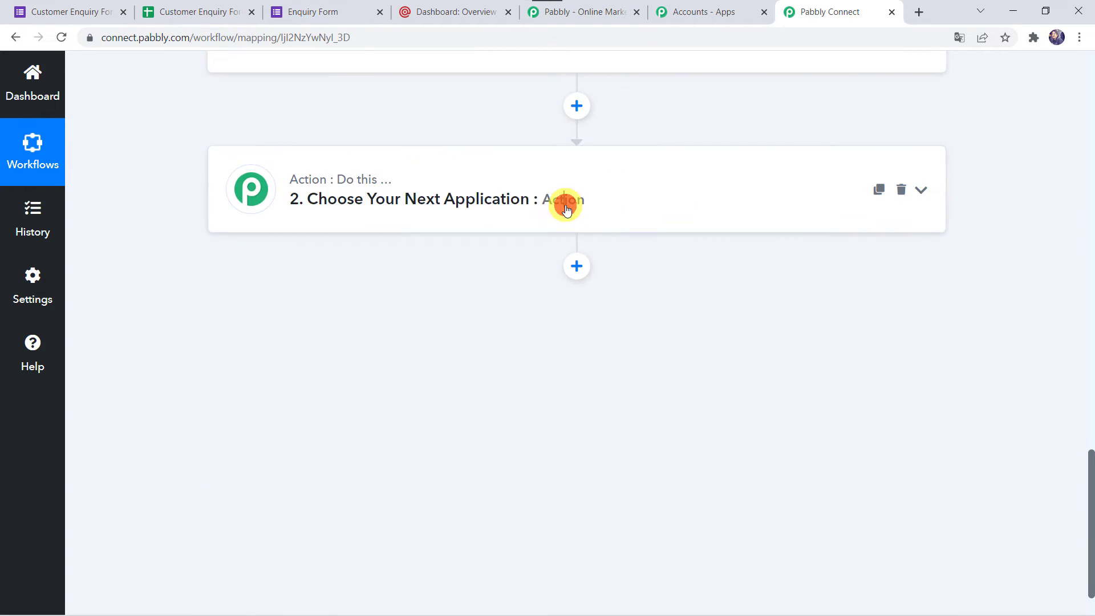
{"action": "left_click", "coordinate": [356, 293]}
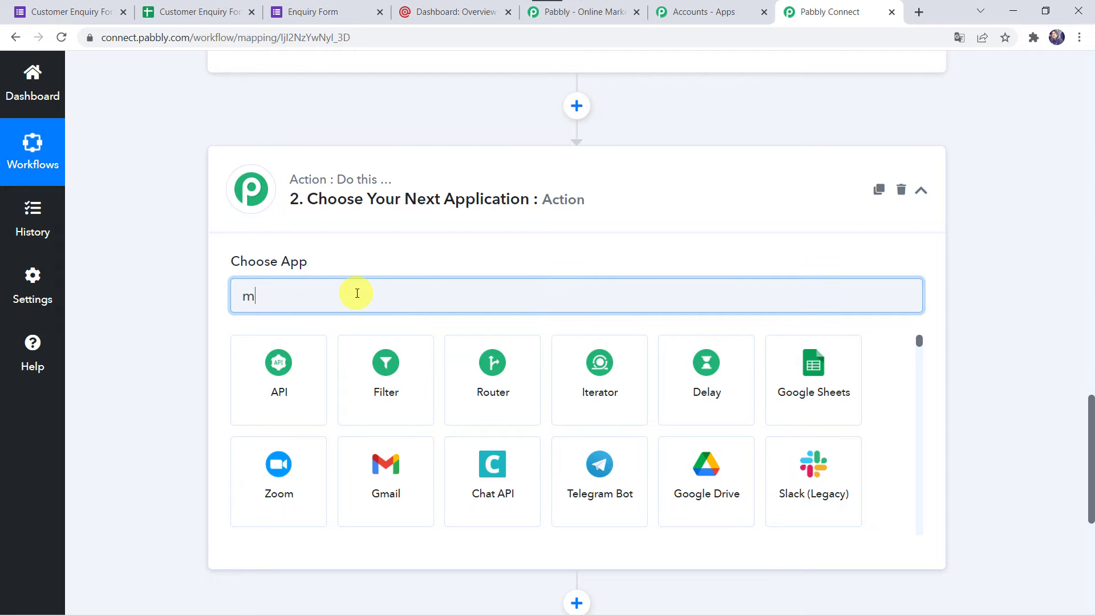
{"action": "type", "text": "mailg"}
{"action": "left_click", "coordinate": [272, 399]}
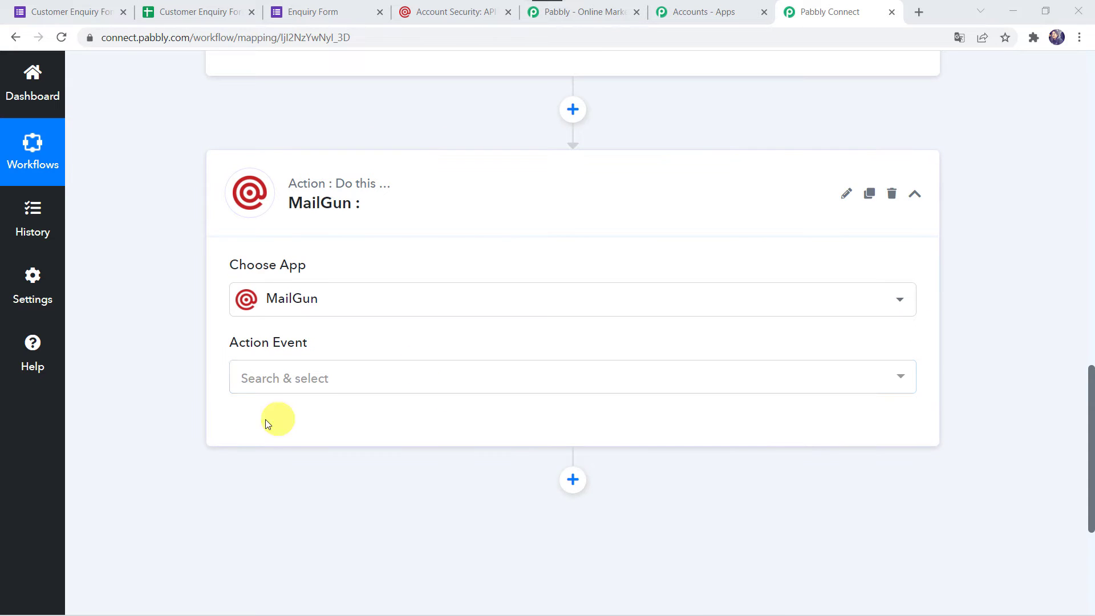
{"action": "left_click", "coordinate": [287, 391]}
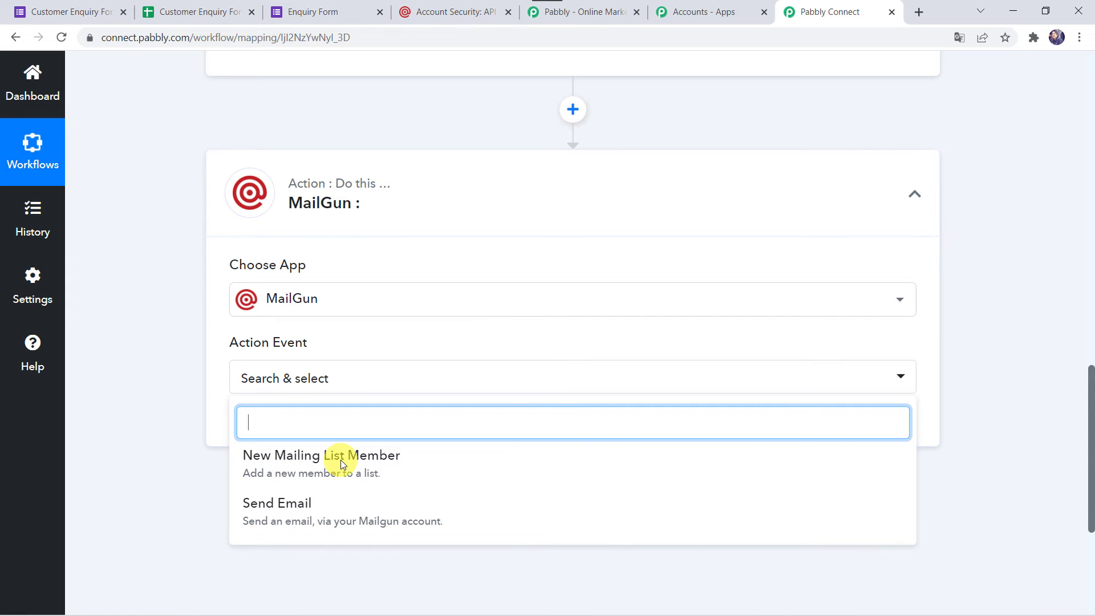
{"action": "left_click", "coordinate": [287, 462]}
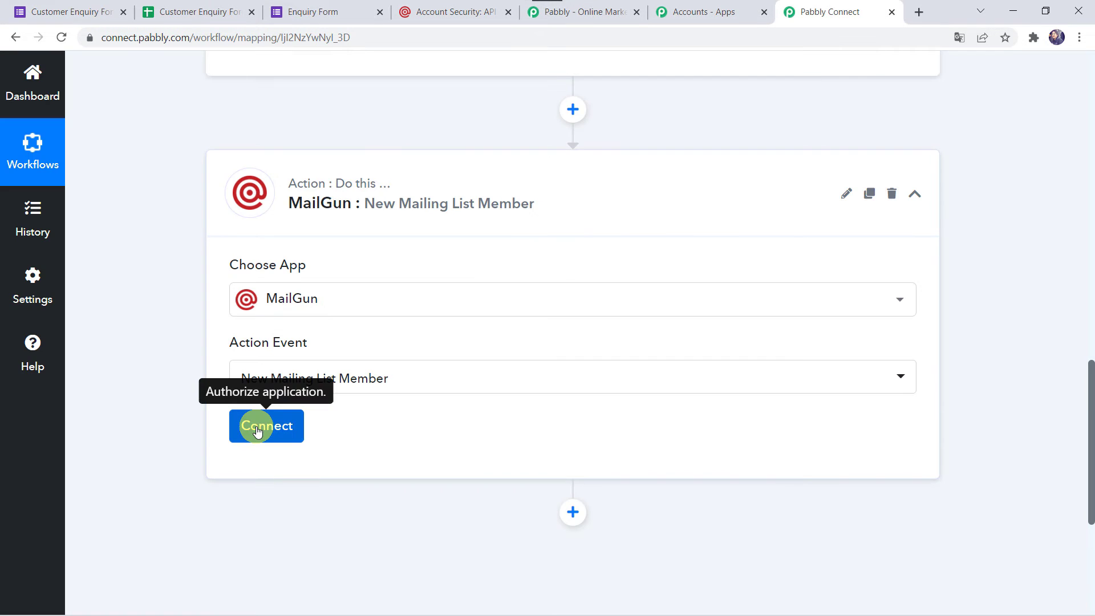
Step: Start adding a new Mailgun connection and fill in its api field
{"action": "left_click", "coordinate": [257, 429]}
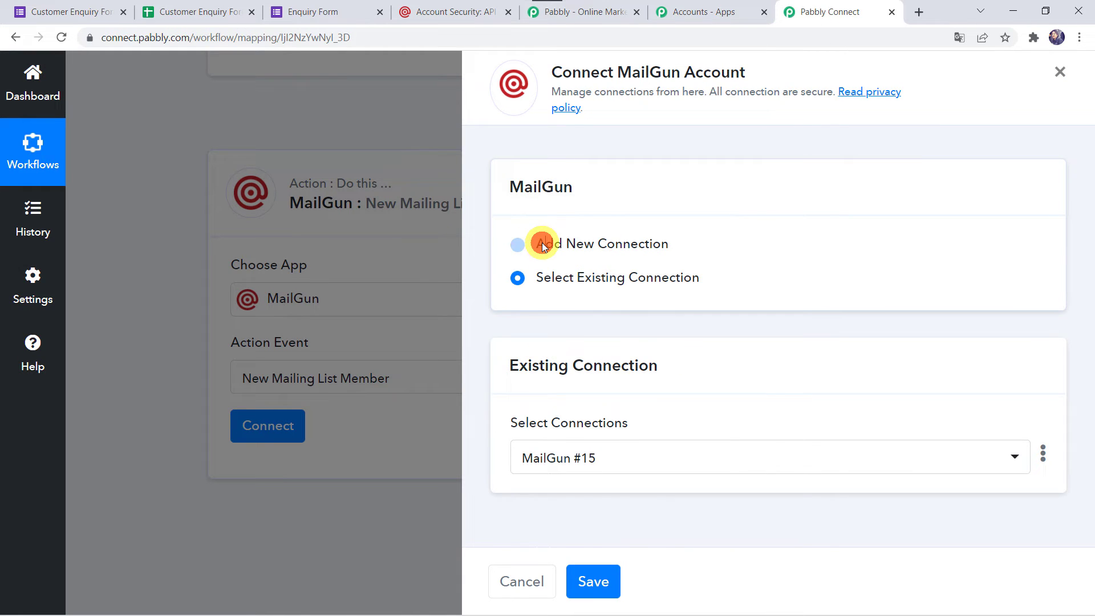
{"action": "left_click", "coordinate": [540, 242]}
{"action": "scroll", "coordinate": [546, 389], "scroll_direction": "down", "scroll_amount": 2}
{"action": "scroll", "coordinate": [546, 388], "scroll_direction": "down", "scroll_amount": 1}
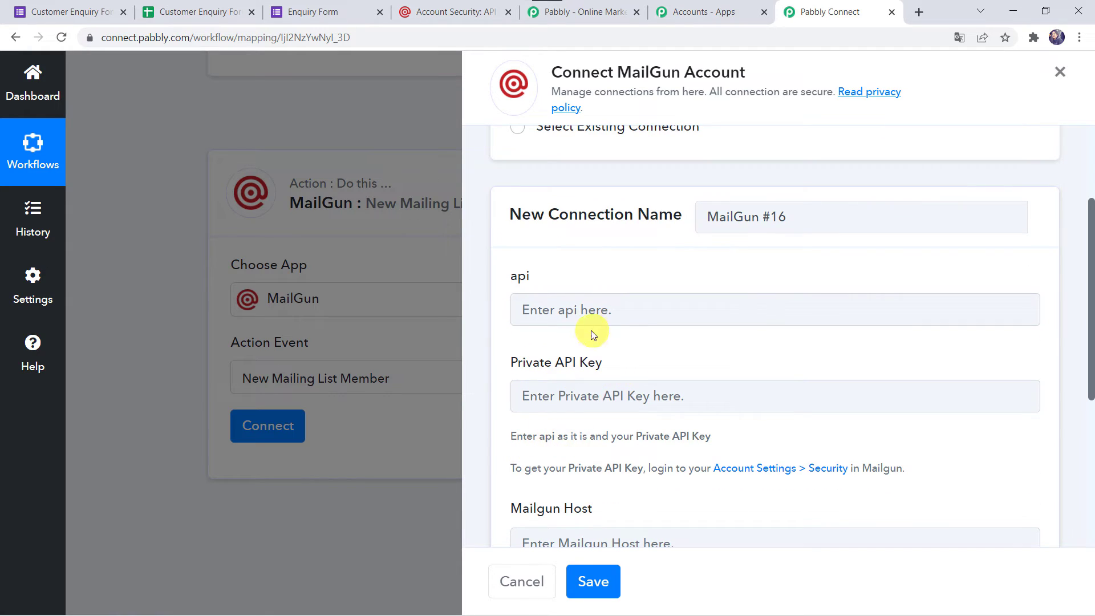
{"action": "left_click", "coordinate": [582, 295]}
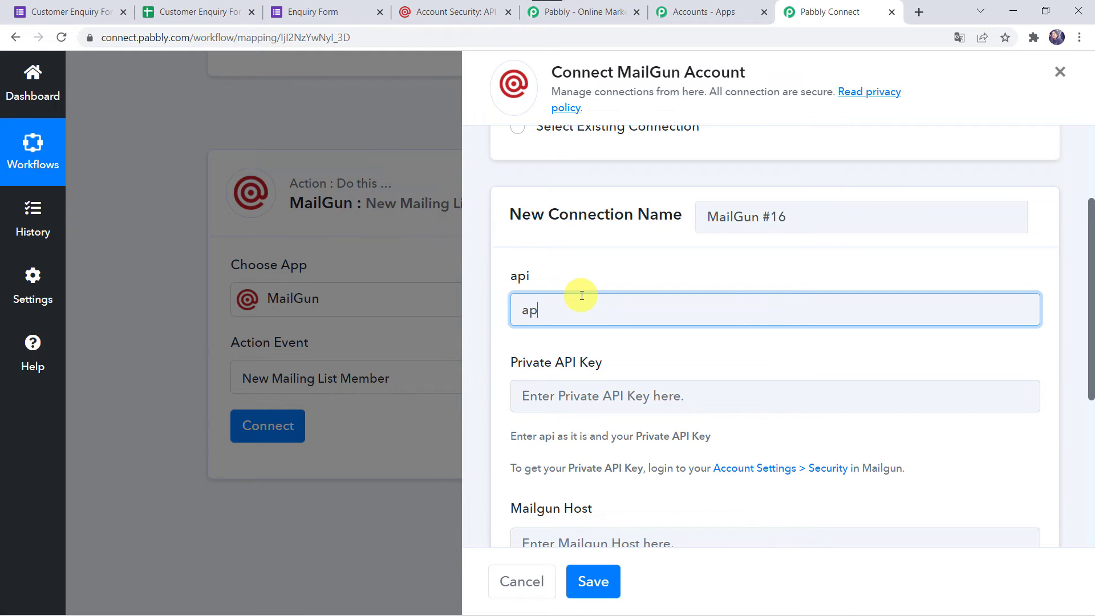
{"action": "scroll", "coordinate": [549, 268], "scroll_direction": "down", "scroll_amount": 2}
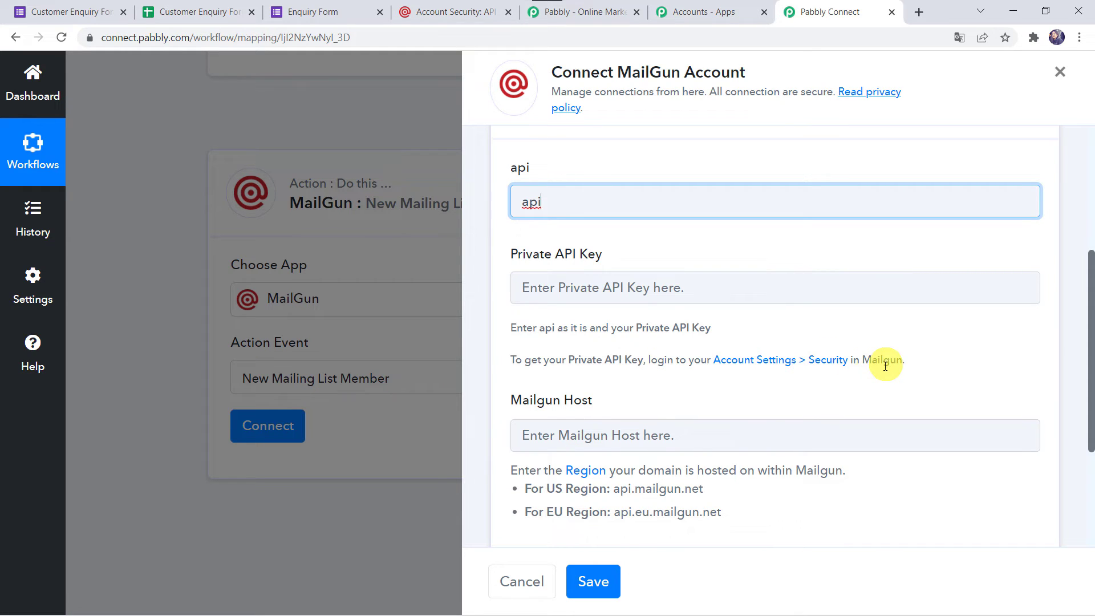
{"action": "left_click", "coordinate": [451, 10]}
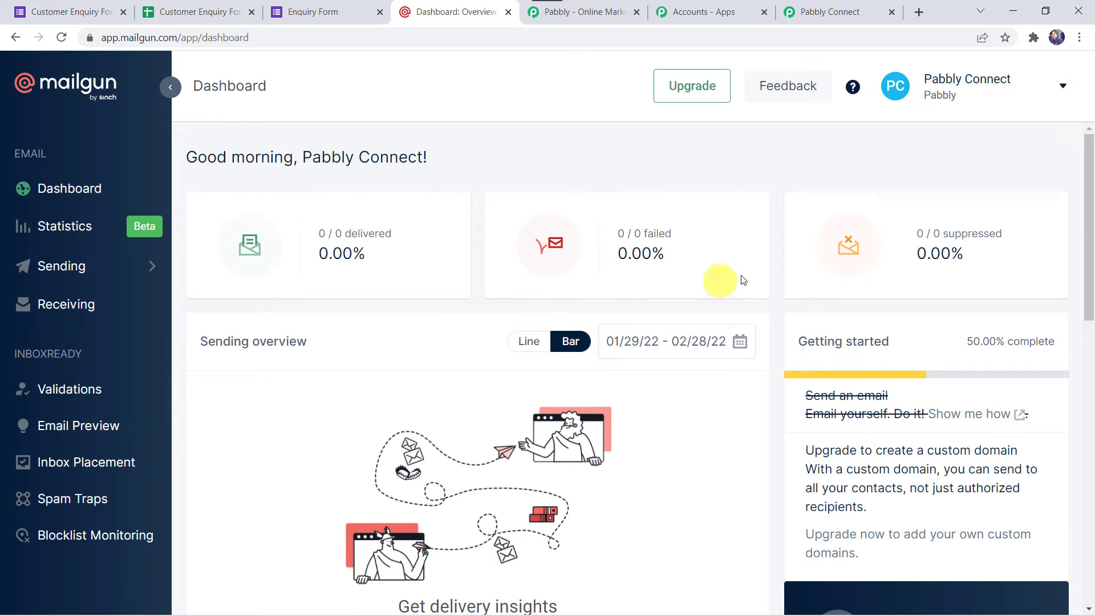
Step: Reveal and copy the private API key from Mailgun's API Keys page
{"action": "left_click", "coordinate": [1062, 87]}
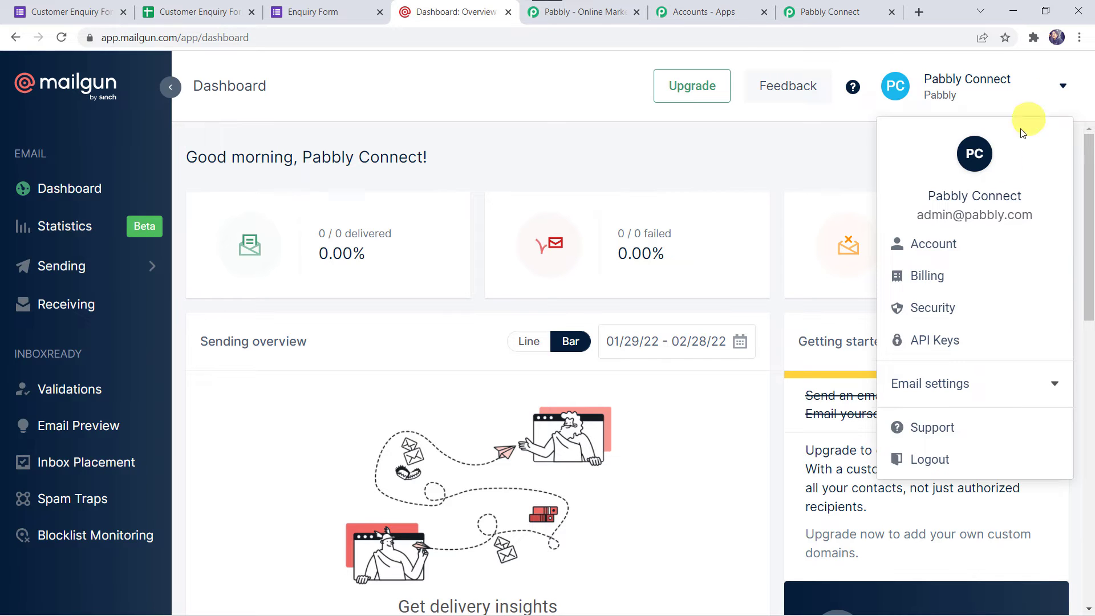
{"action": "left_click", "coordinate": [933, 342]}
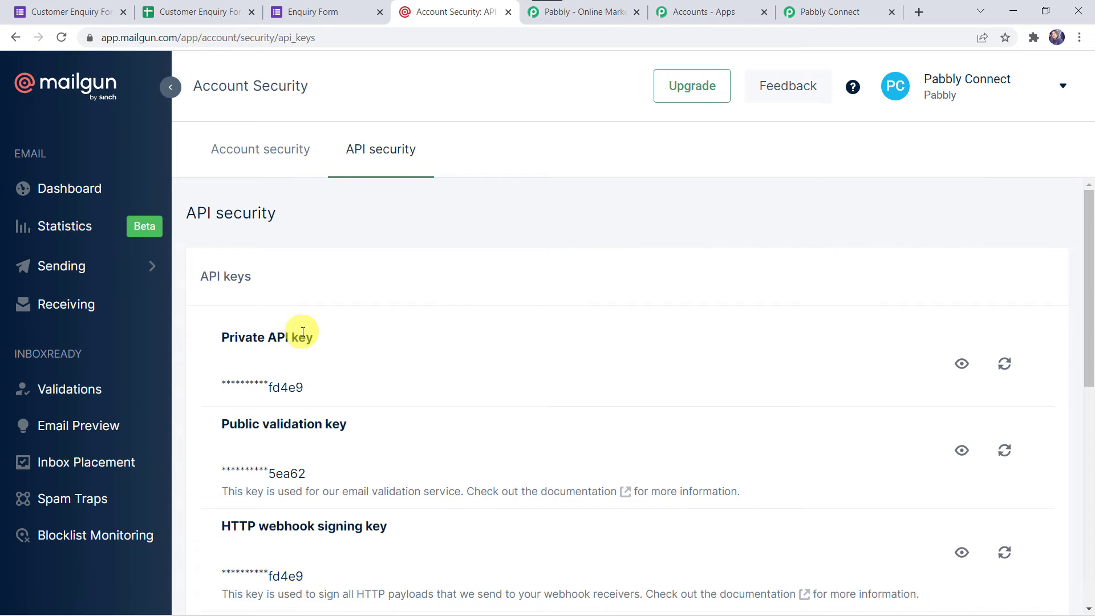
{"action": "left_click", "coordinate": [963, 368]}
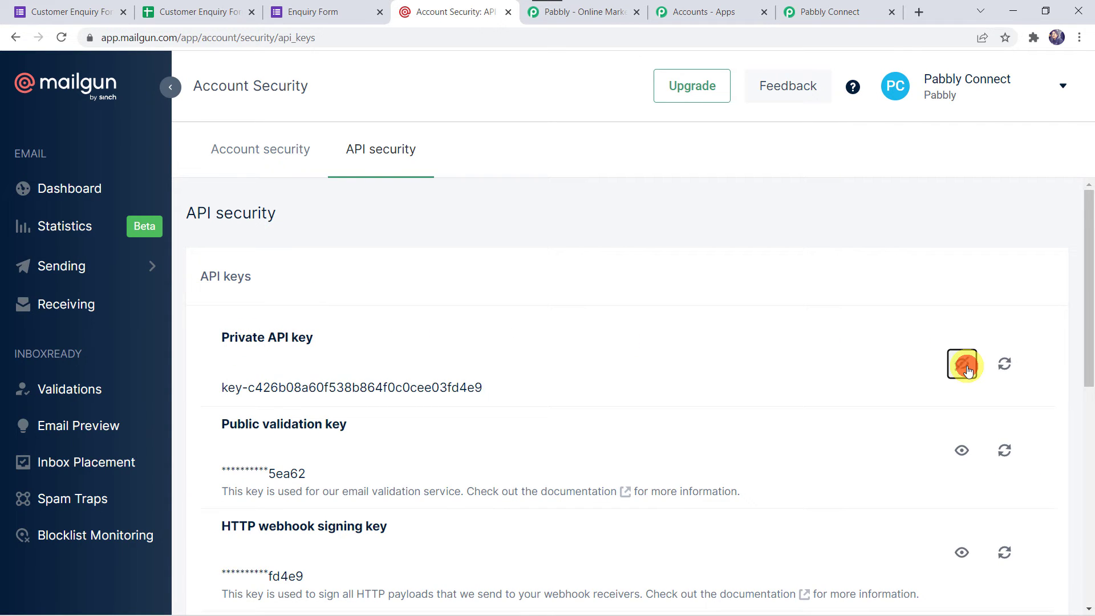
{"action": "left_click_drag", "start_coordinate": [489, 384], "coordinate": [240, 402]}
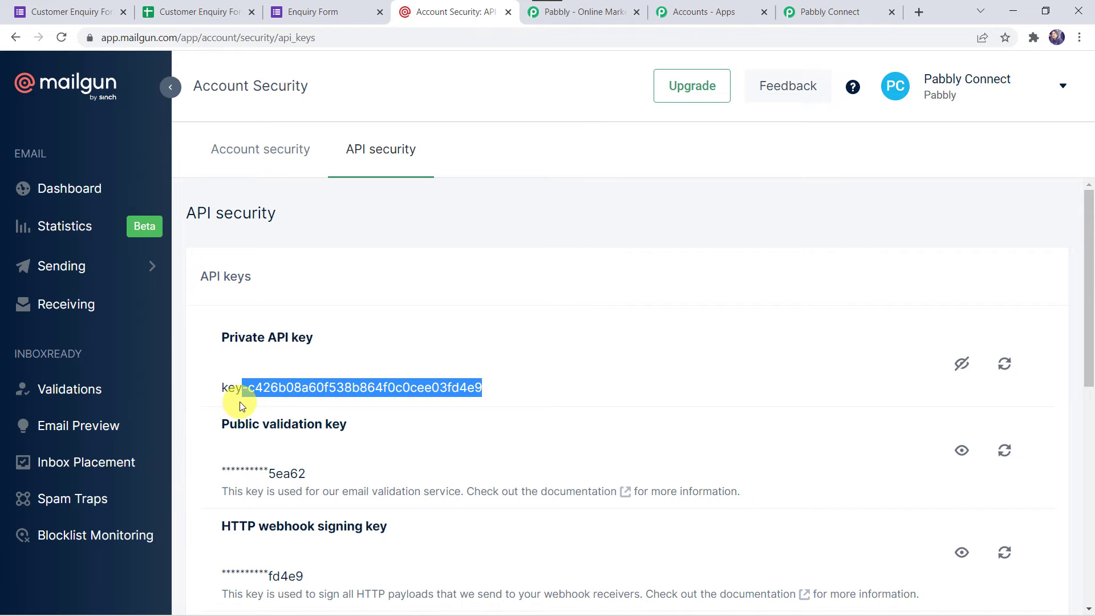
{"action": "right_click", "coordinate": [284, 390]}
{"action": "left_click", "coordinate": [341, 398]}
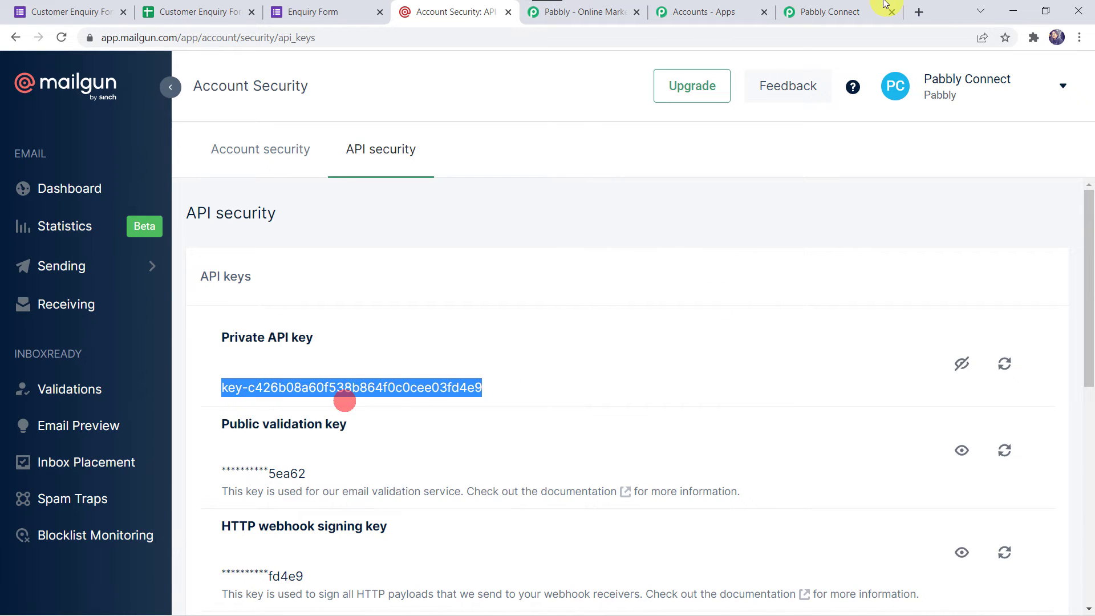
Step: Paste the private key into the Private API Key field of the Pabbly Connect Mailgun connection
{"action": "left_click", "coordinate": [812, 4]}
{"action": "left_click", "coordinate": [572, 289]}
{"action": "key", "text": "ctrl+v"}
Step: Enter the US region host api.mailgun.net as the Mailgun Host, then return to the Mailgun account
{"action": "left_click", "coordinate": [826, 321]}
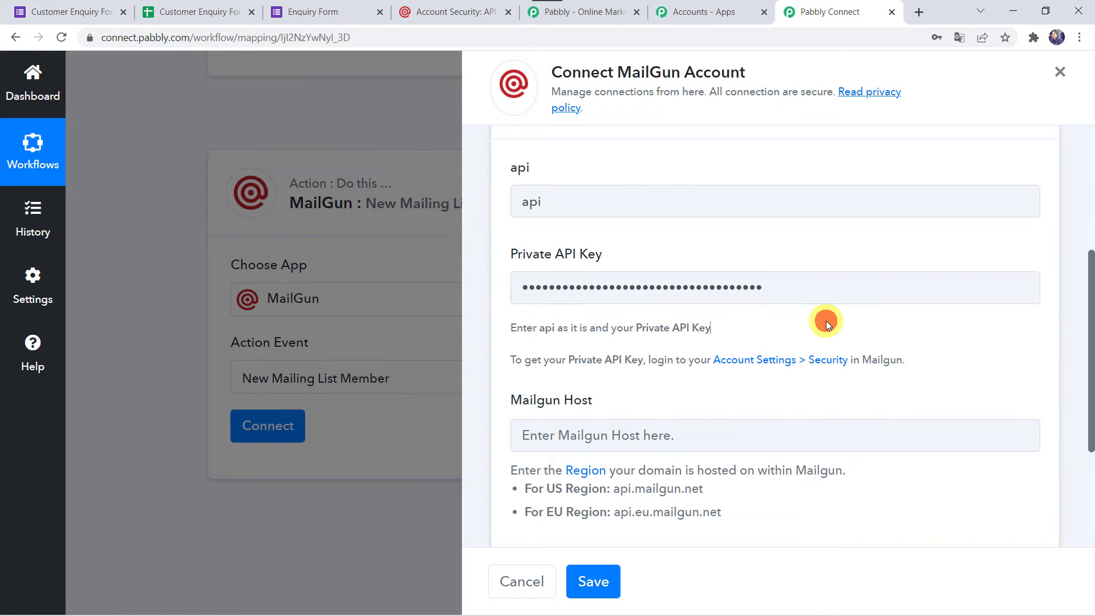
{"action": "scroll", "coordinate": [825, 320], "scroll_direction": "down", "scroll_amount": 1}
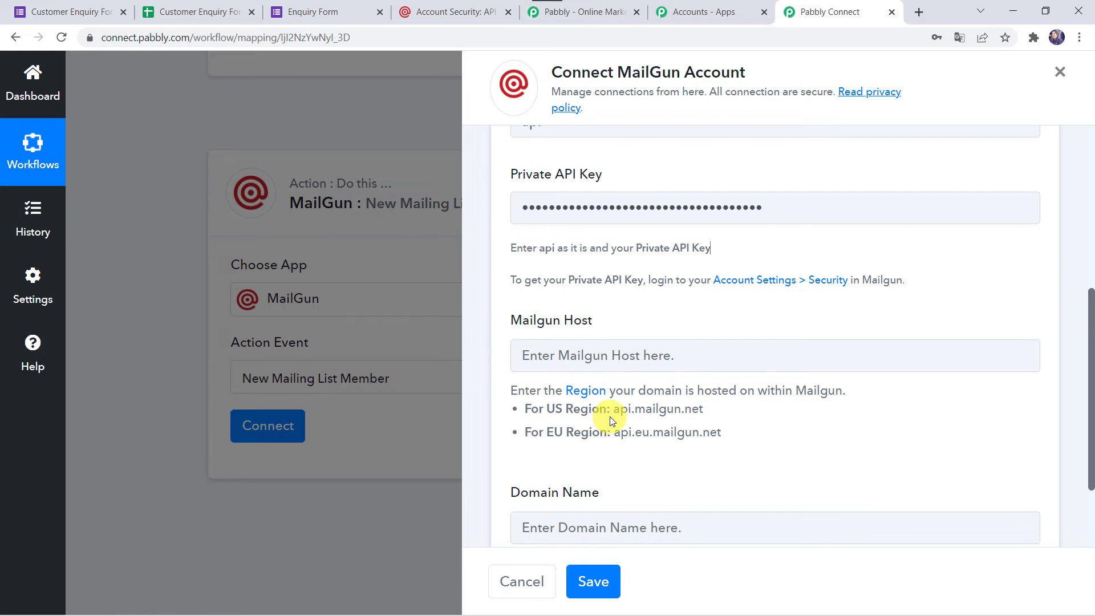
{"action": "left_click_drag", "start_coordinate": [615, 408], "coordinate": [713, 412]}
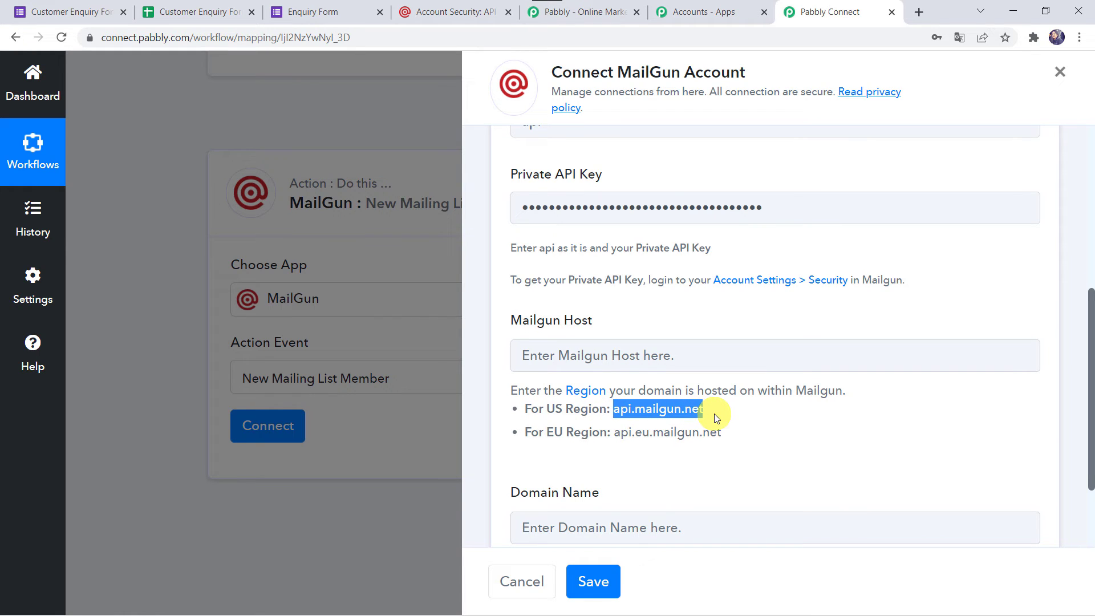
{"action": "left_click", "coordinate": [570, 354]}
{"action": "key", "text": "ctrl+v"}
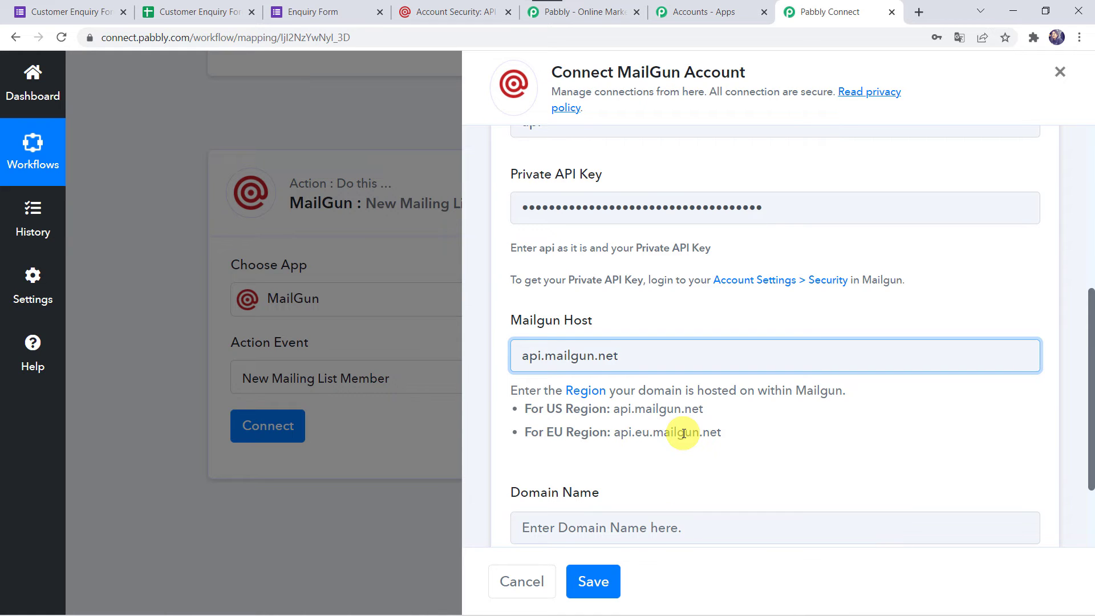
{"action": "scroll", "coordinate": [683, 433], "scroll_direction": "down", "scroll_amount": 2}
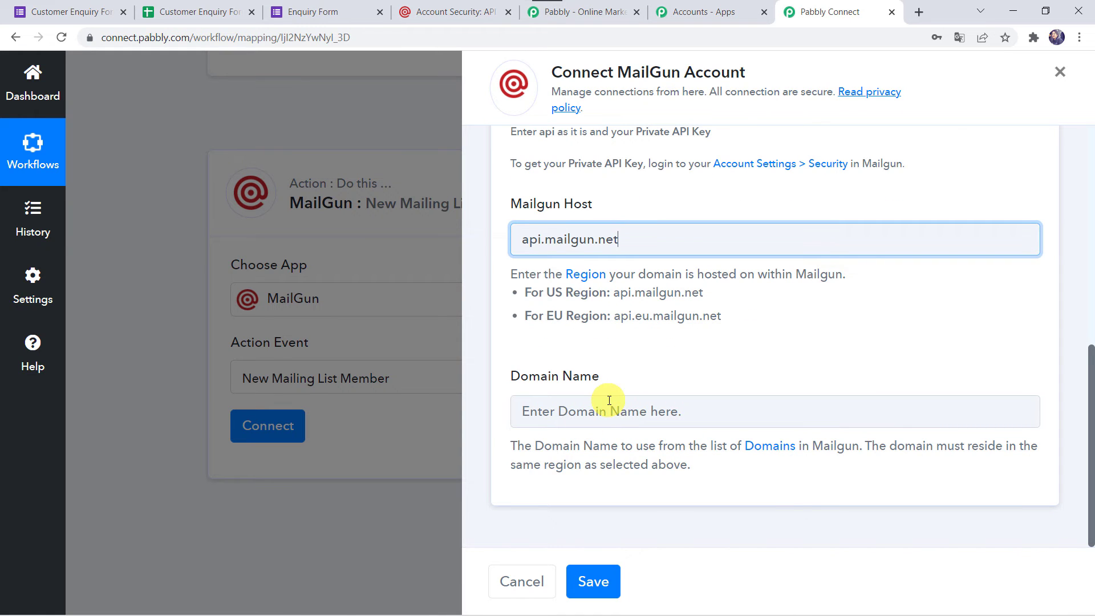
{"action": "left_click", "coordinate": [433, 12]}
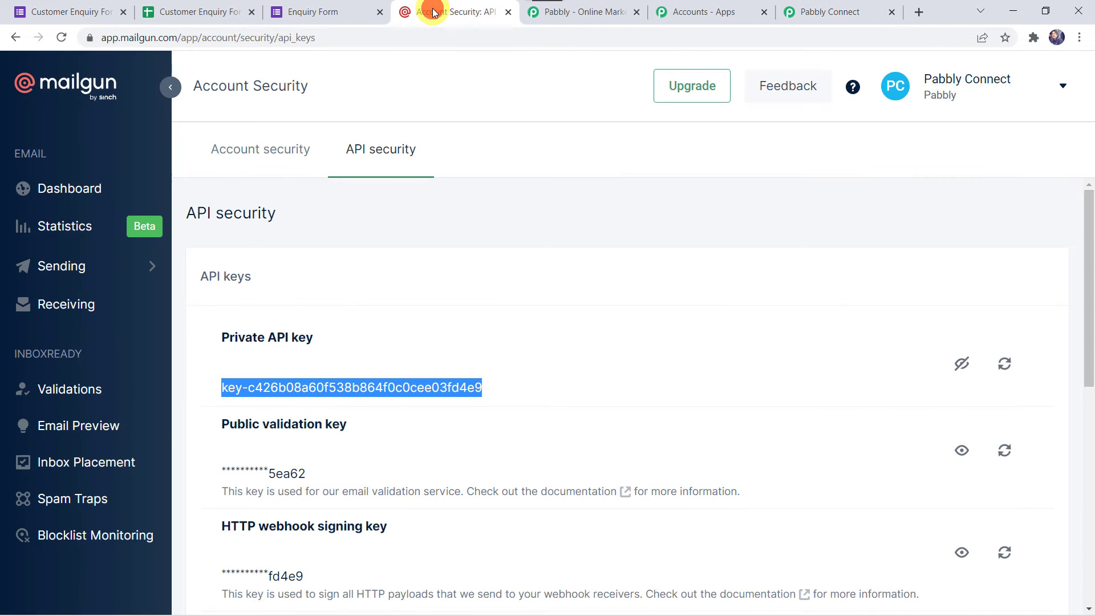
Step: Copy the sandbox domain's full name from its Overview under Sending > Domains
{"action": "left_click", "coordinate": [78, 264]}
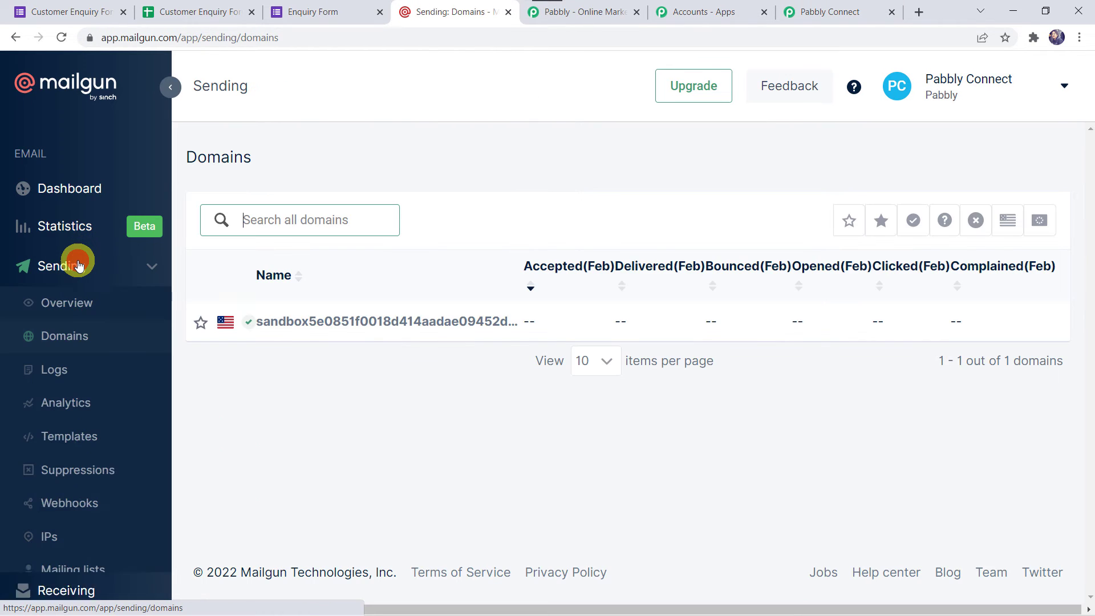
{"action": "left_click", "coordinate": [304, 321]}
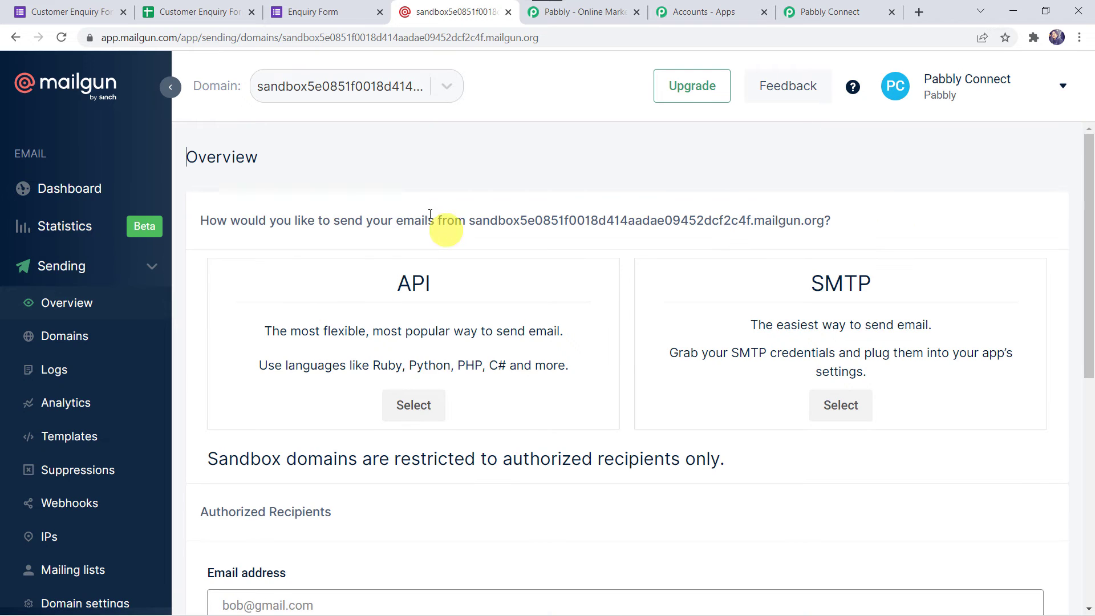
{"action": "left_click_drag", "start_coordinate": [471, 220], "coordinate": [811, 220]}
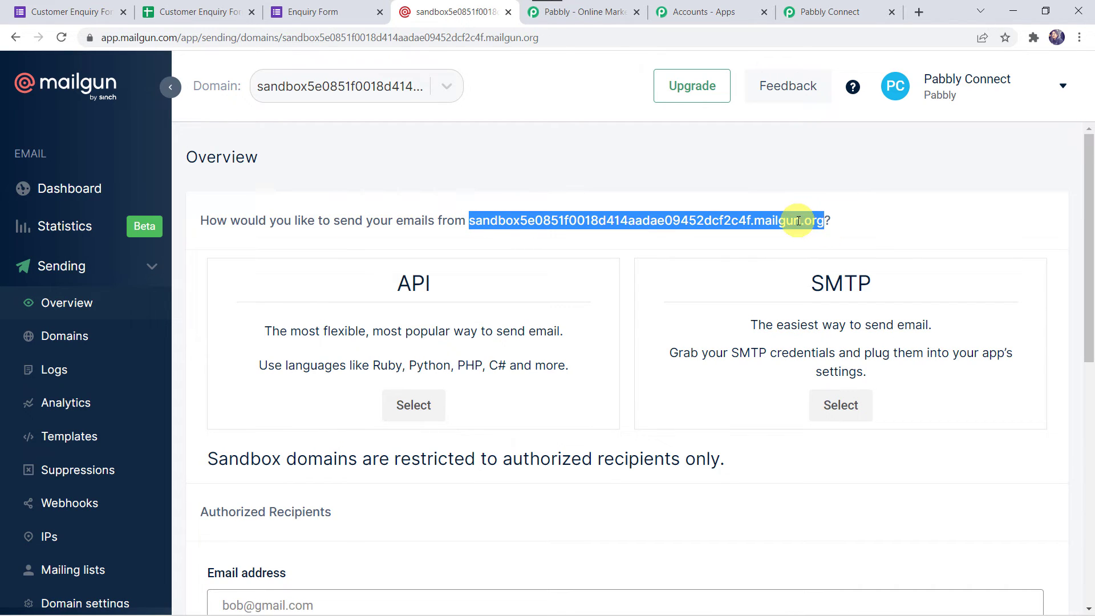
{"action": "right_click", "coordinate": [797, 221]}
{"action": "left_click", "coordinate": [722, 235]}
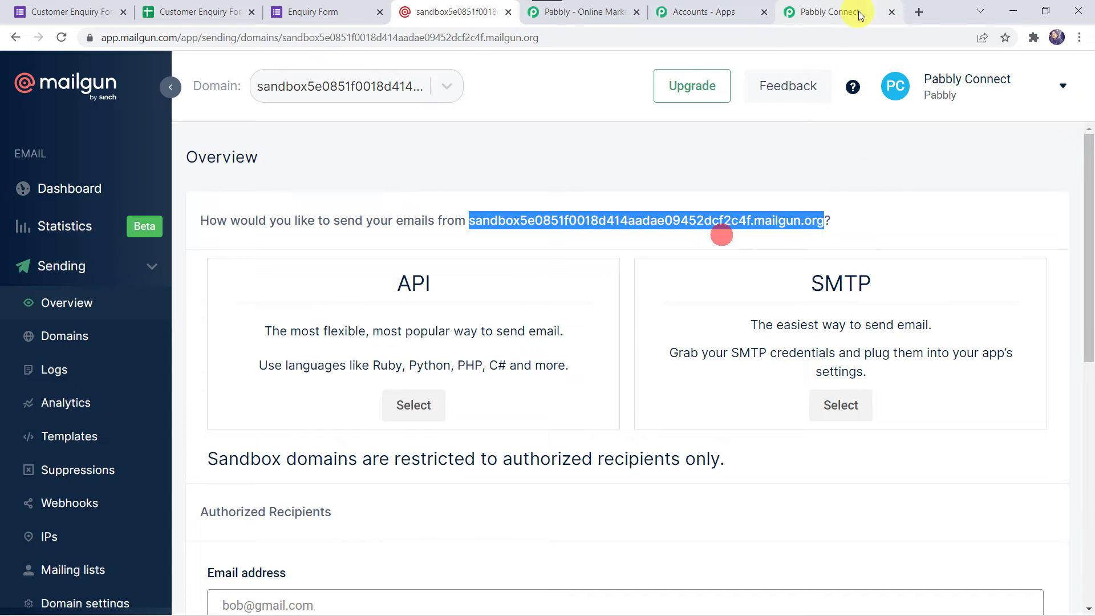
{"action": "left_click", "coordinate": [848, 12]}
Step: Paste the sandbox domain into Domain Name and save the MailGun account connection
{"action": "right_click", "coordinate": [576, 410]}
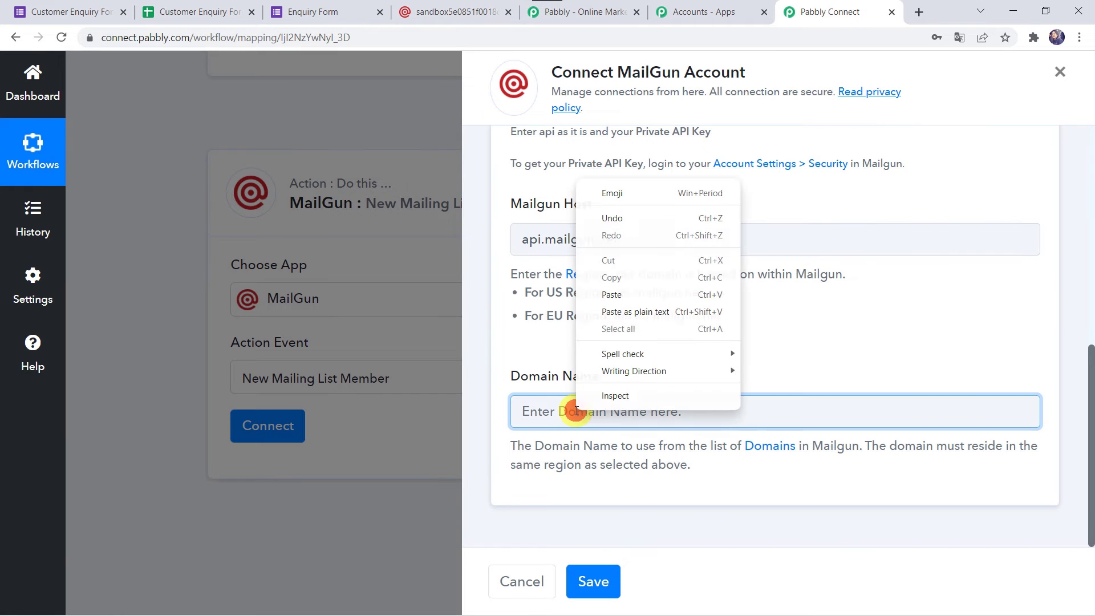
{"action": "left_click", "coordinate": [614, 289]}
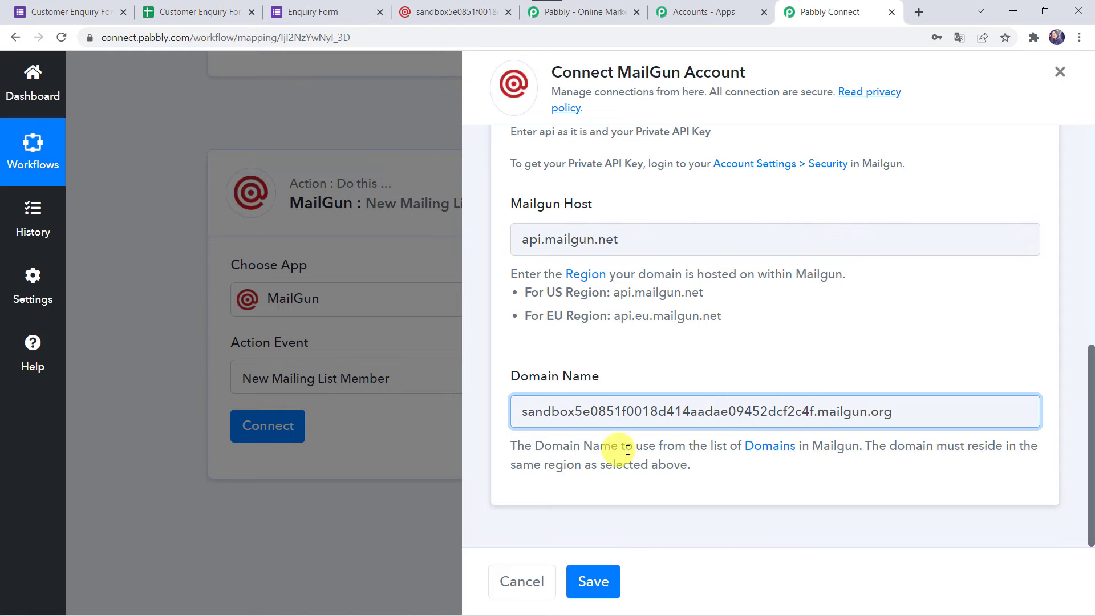
{"action": "left_click", "coordinate": [597, 581]}
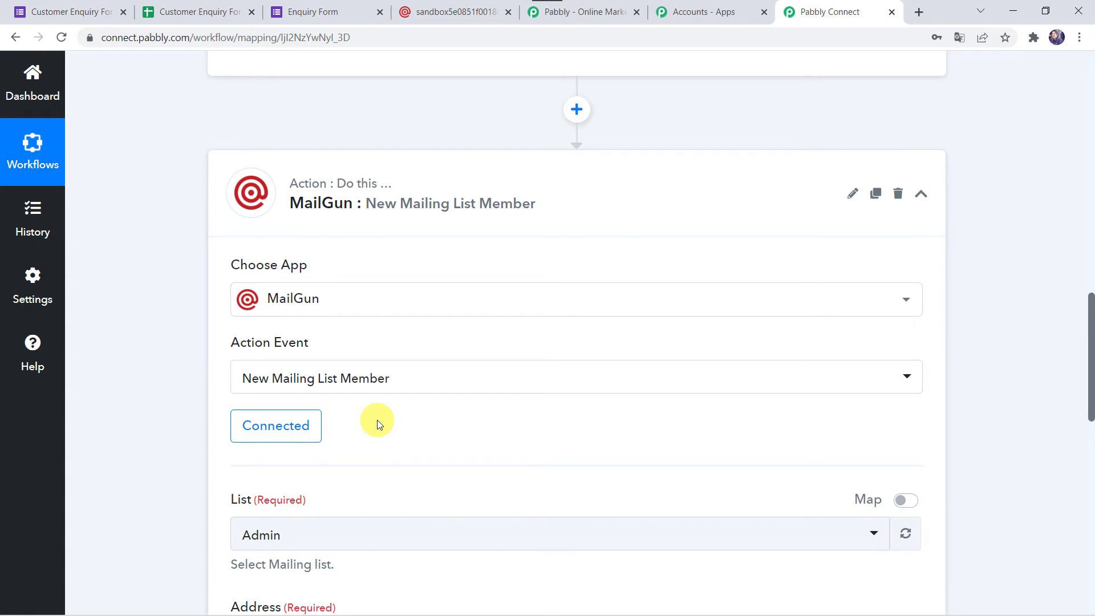
{"action": "scroll", "coordinate": [377, 419], "scroll_direction": "down", "scroll_amount": 2}
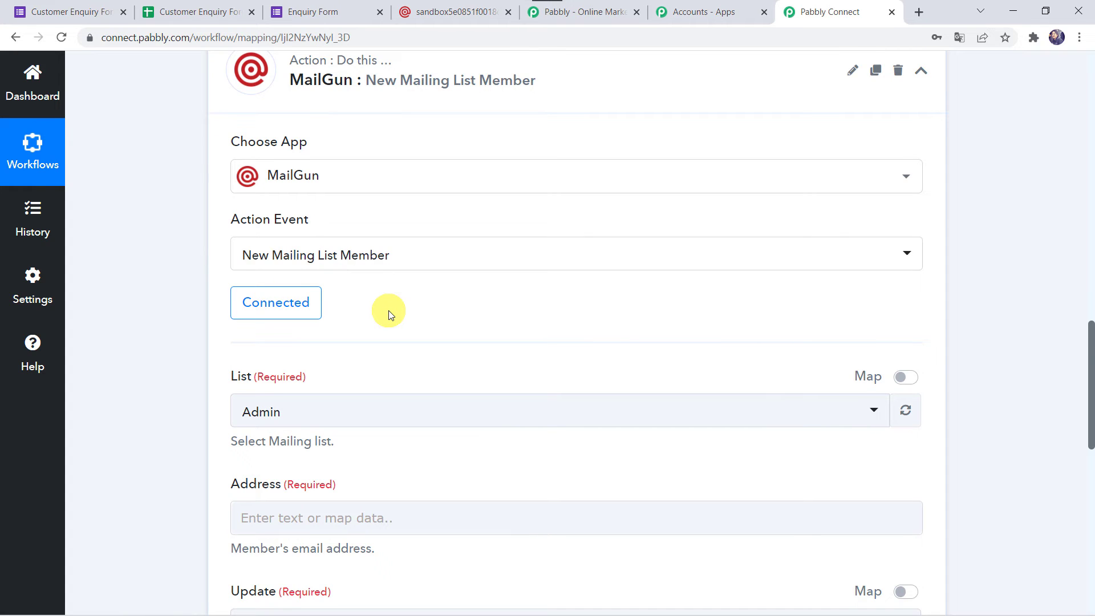
{"action": "scroll", "coordinate": [388, 310], "scroll_direction": "down", "scroll_amount": 2}
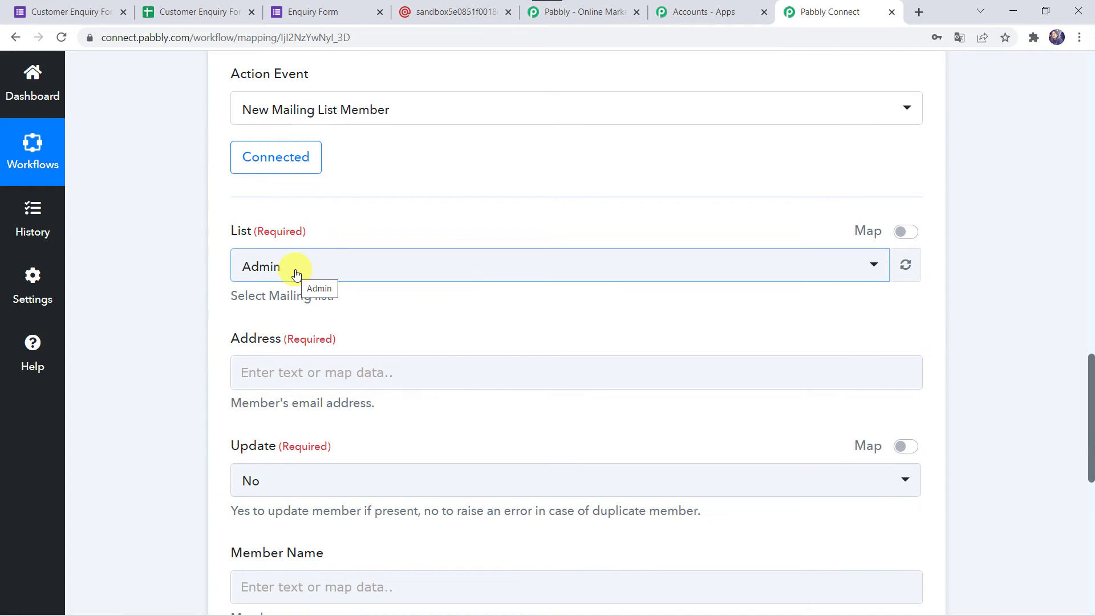
{"action": "left_click", "coordinate": [455, 13]}
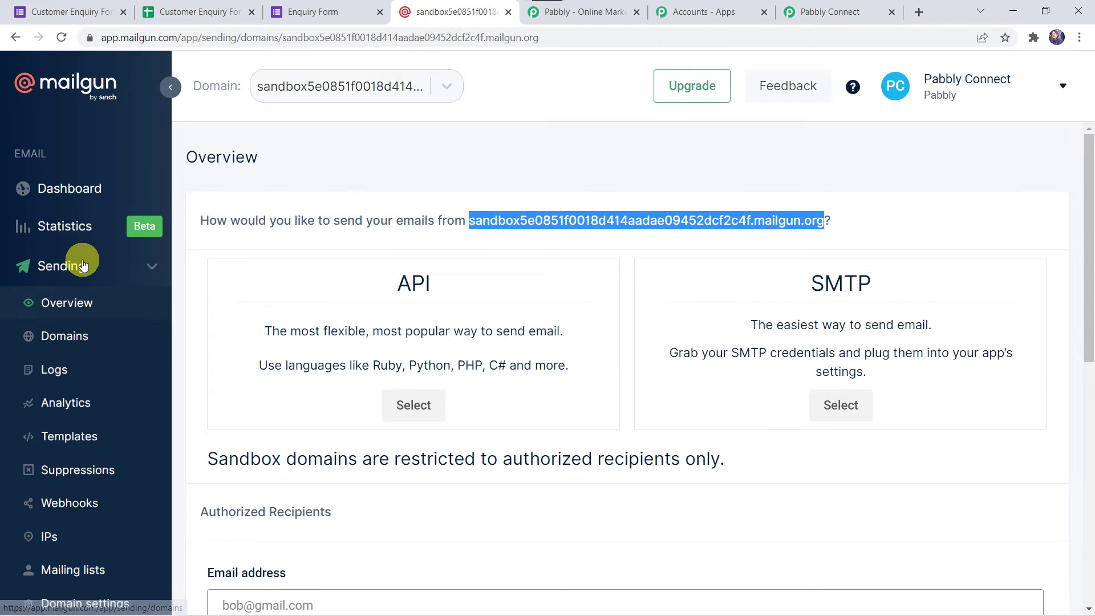
{"action": "scroll", "coordinate": [63, 461], "scroll_direction": "down", "scroll_amount": 2}
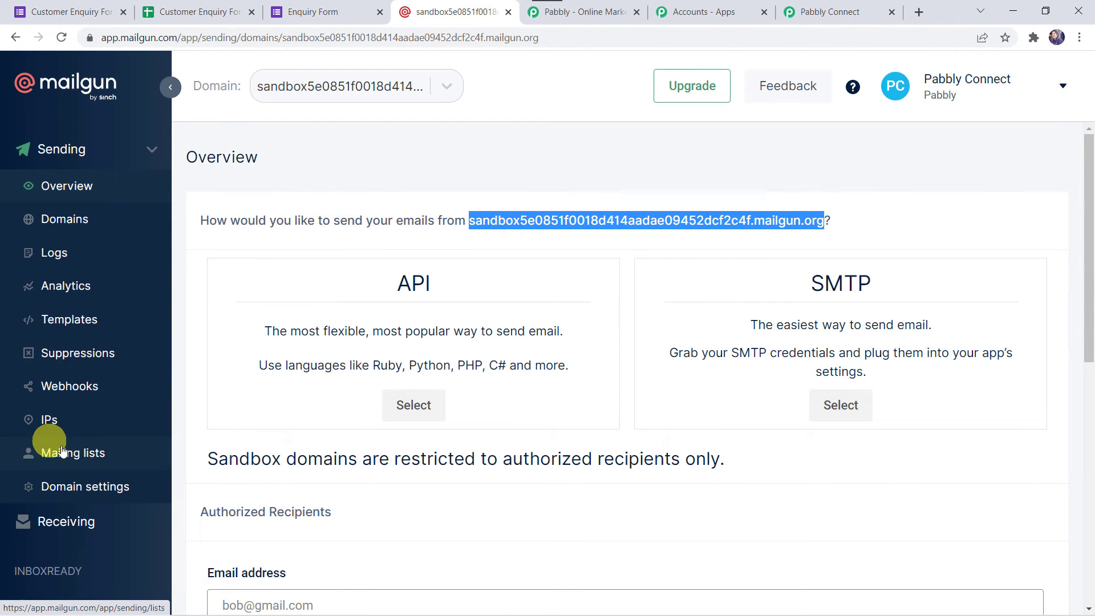
{"action": "left_click", "coordinate": [77, 458]}
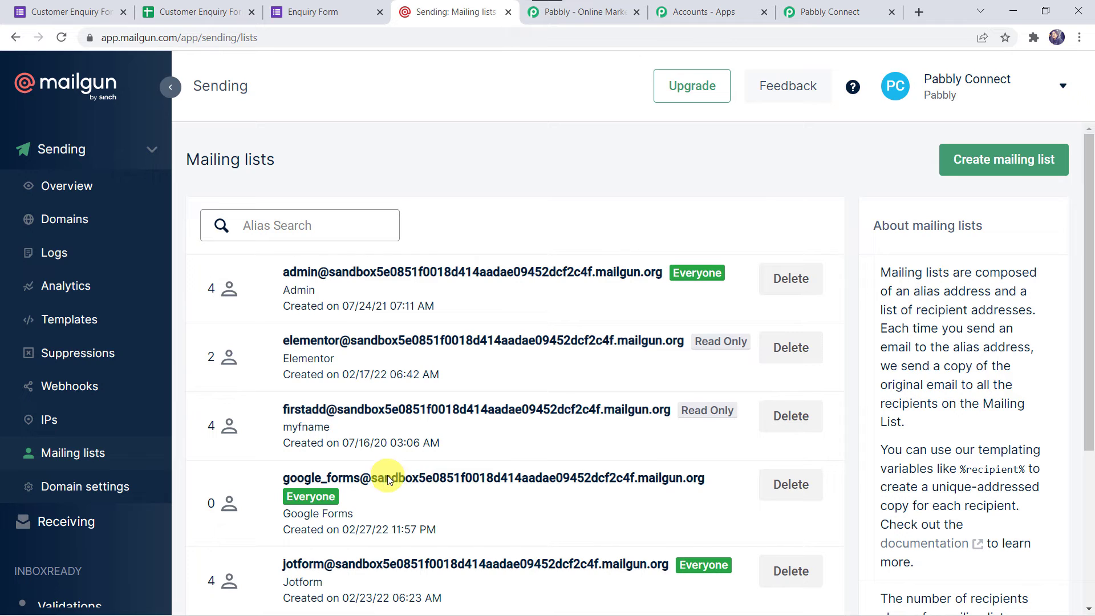
{"action": "left_click", "coordinate": [293, 480]}
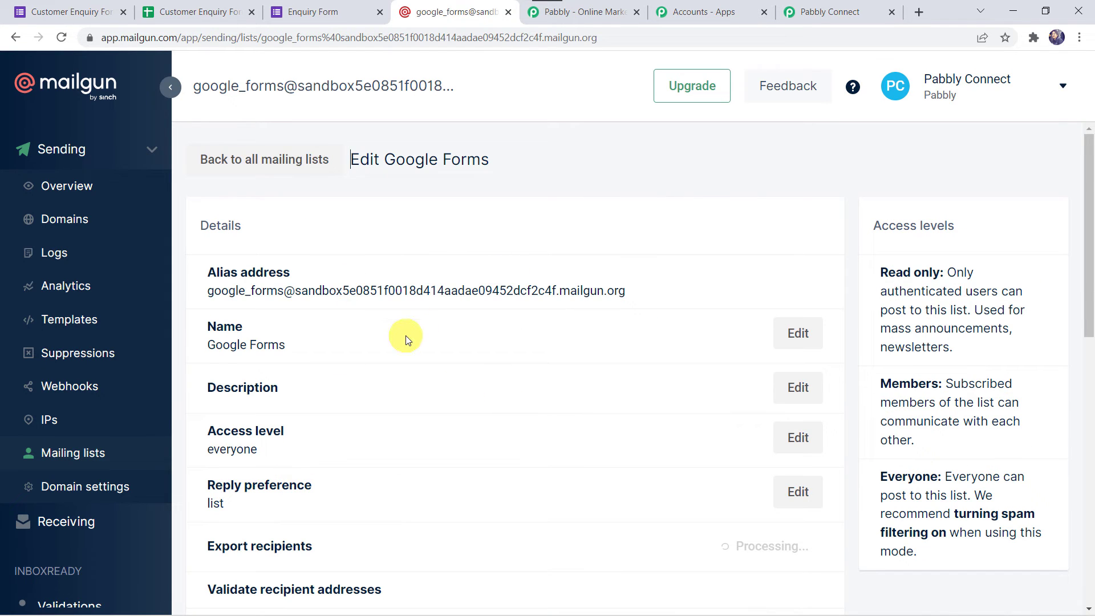
{"action": "scroll", "coordinate": [405, 336], "scroll_direction": "down", "scroll_amount": 8}
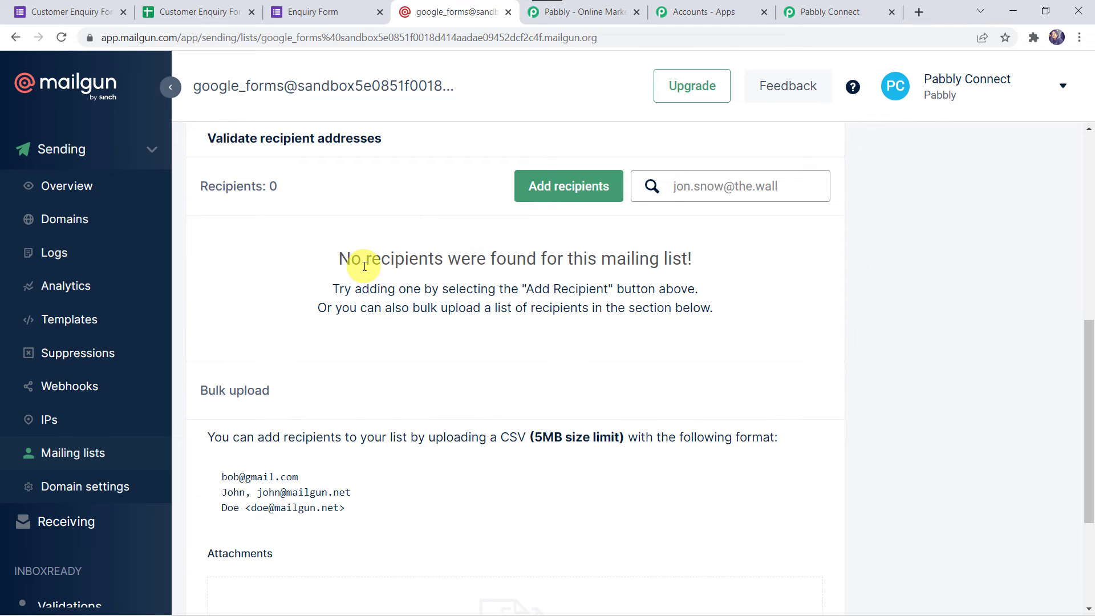
{"action": "left_click", "coordinate": [815, 11]}
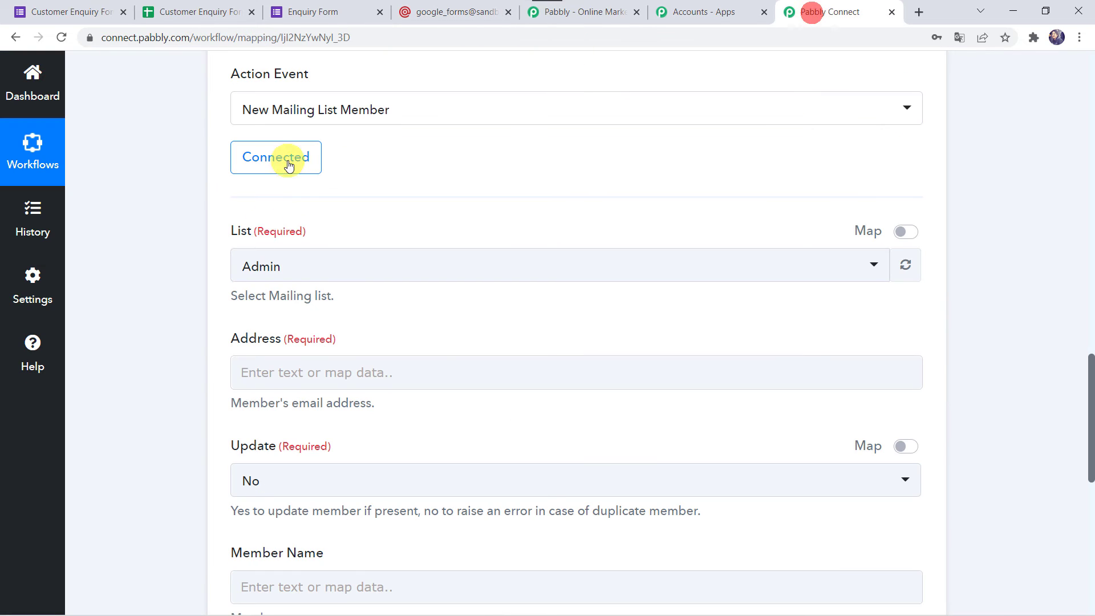
Step: Choose Google Forms as the MailGun action's mailing list
{"action": "left_click", "coordinate": [553, 255]}
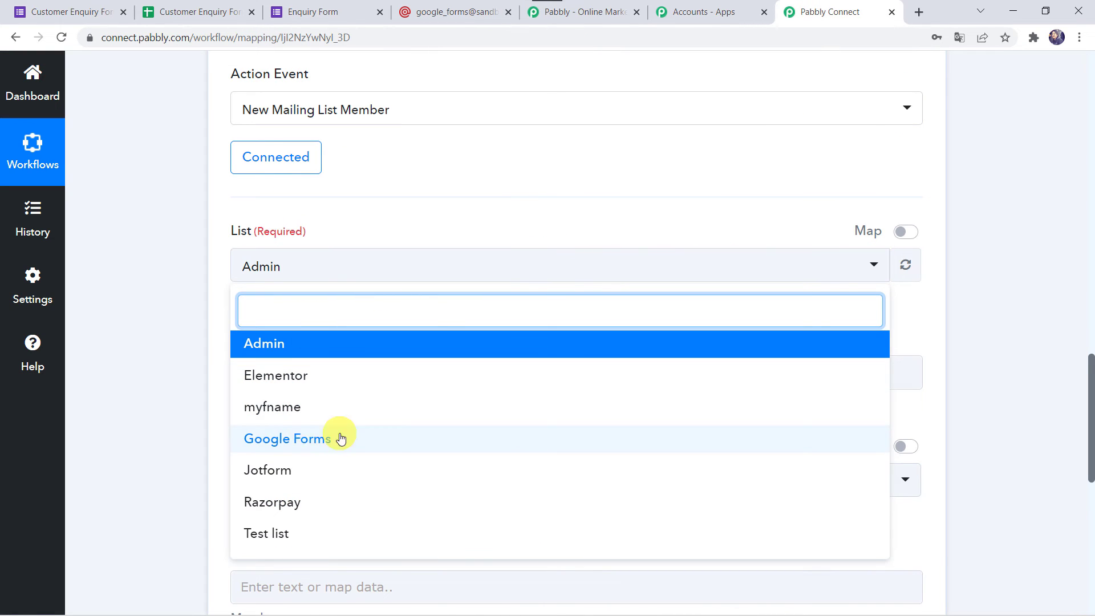
{"action": "left_click", "coordinate": [311, 444]}
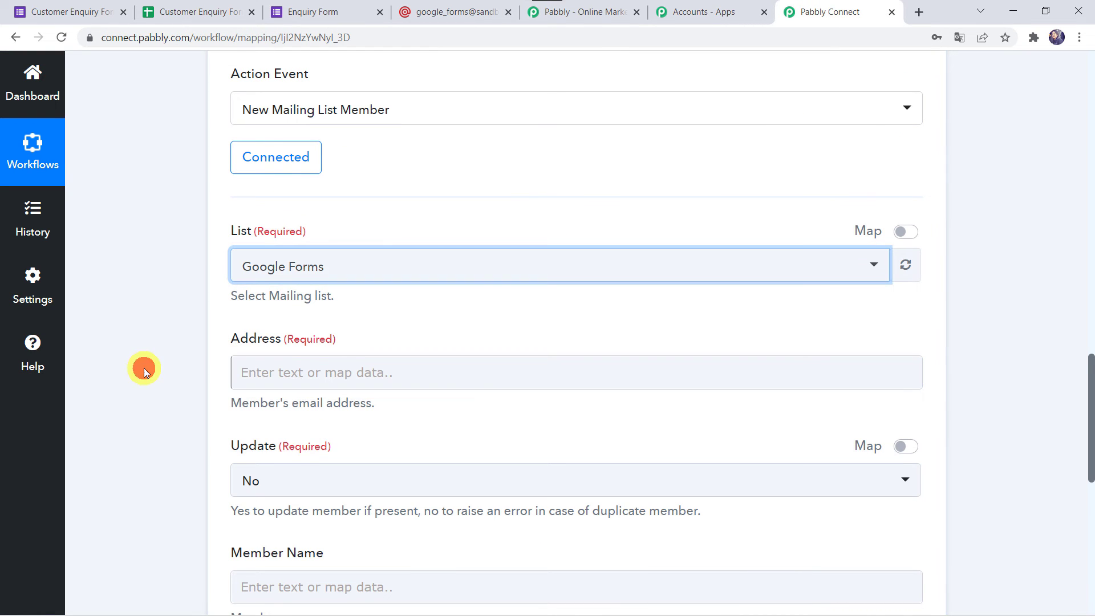
{"action": "scroll", "coordinate": [144, 368], "scroll_direction": "down", "scroll_amount": 2}
Step: Expand the captured Response Received data to review the form response fields
{"action": "left_click", "coordinate": [262, 231]}
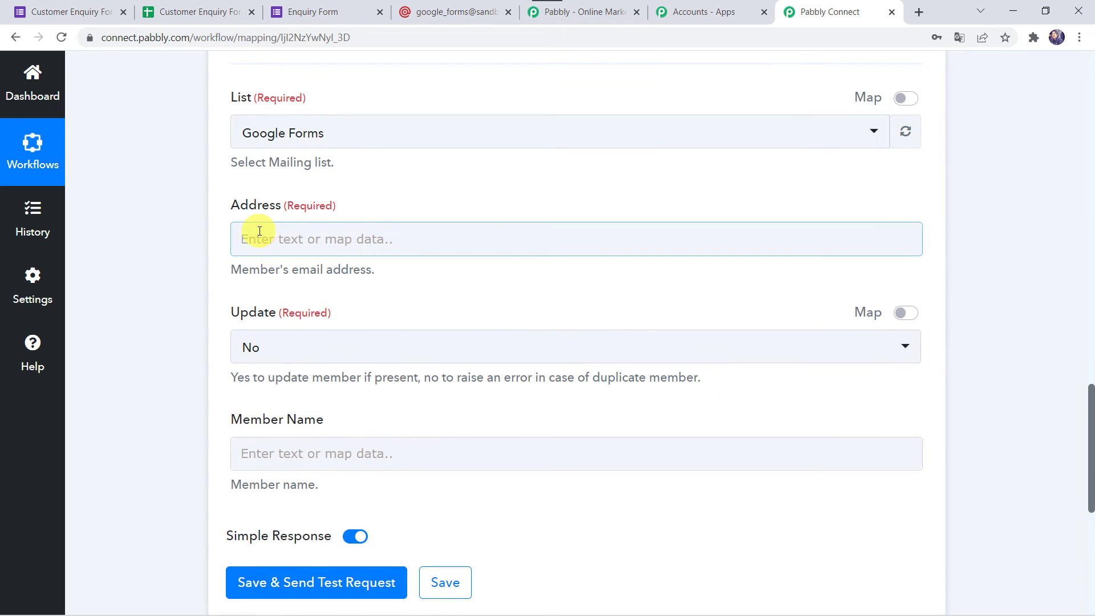
{"action": "left_click", "coordinate": [232, 460]}
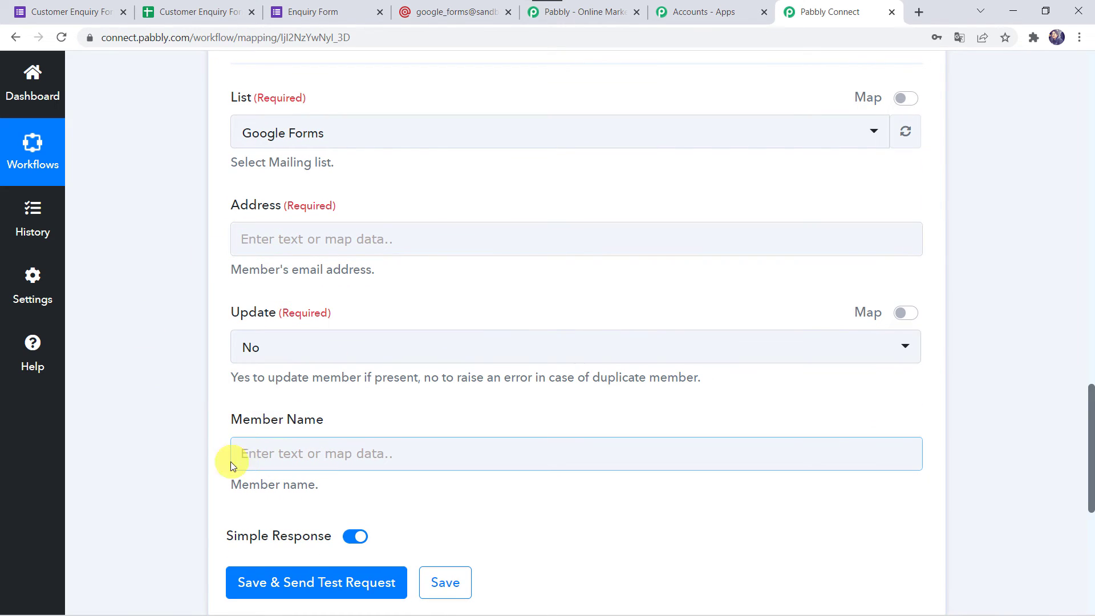
{"action": "scroll", "coordinate": [128, 223], "scroll_direction": "up", "scroll_amount": 15}
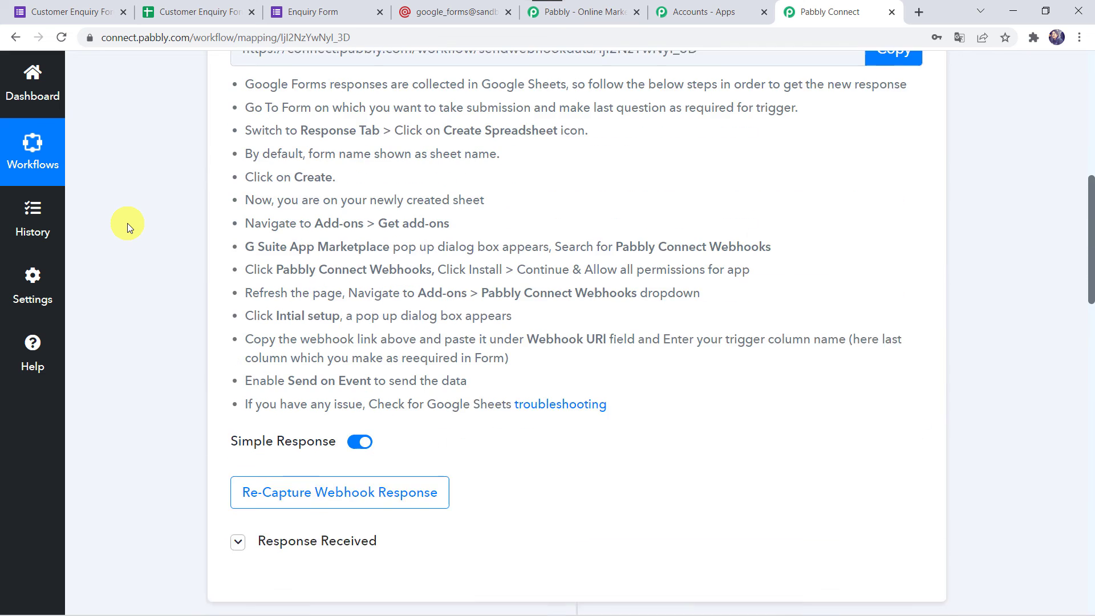
{"action": "scroll", "coordinate": [128, 224], "scroll_direction": "down", "scroll_amount": 5}
{"action": "left_click", "coordinate": [285, 229]}
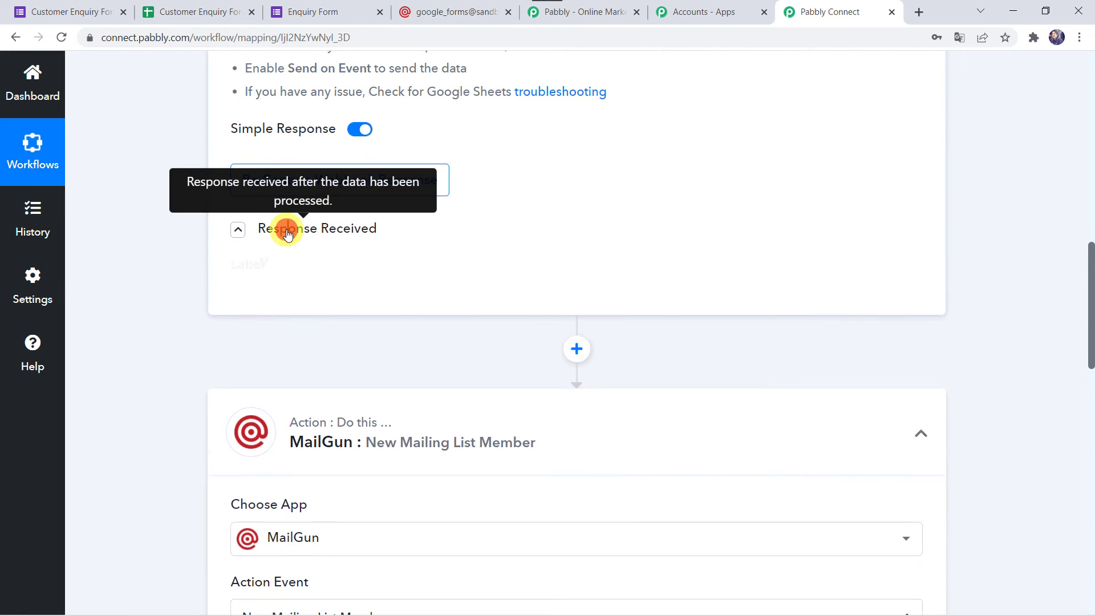
{"action": "scroll", "coordinate": [166, 382], "scroll_direction": "down", "scroll_amount": 3}
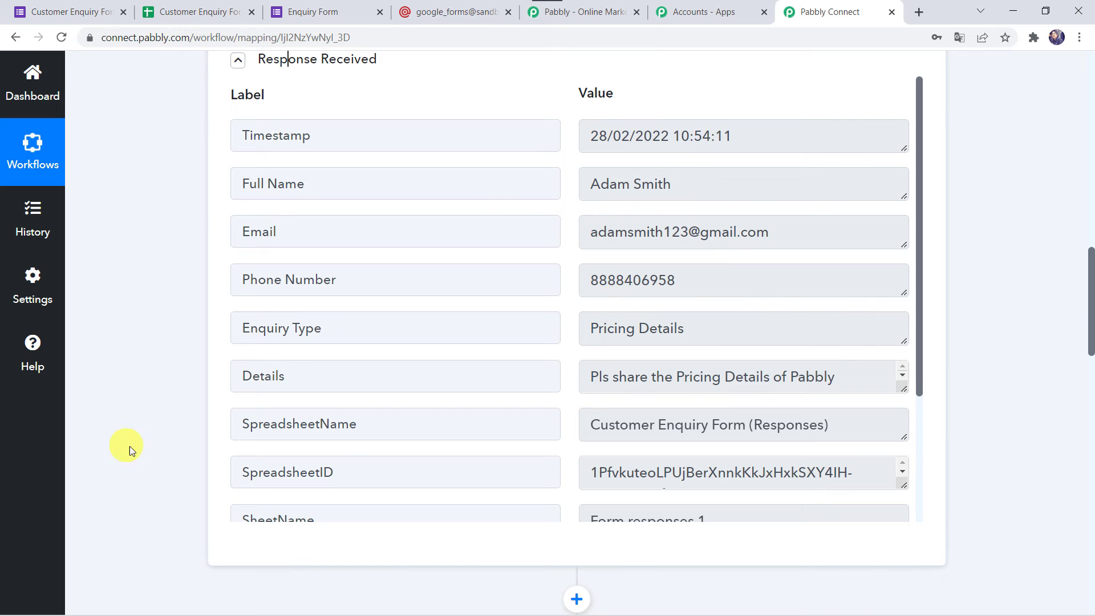
{"action": "scroll", "coordinate": [140, 453], "scroll_direction": "down", "scroll_amount": 15}
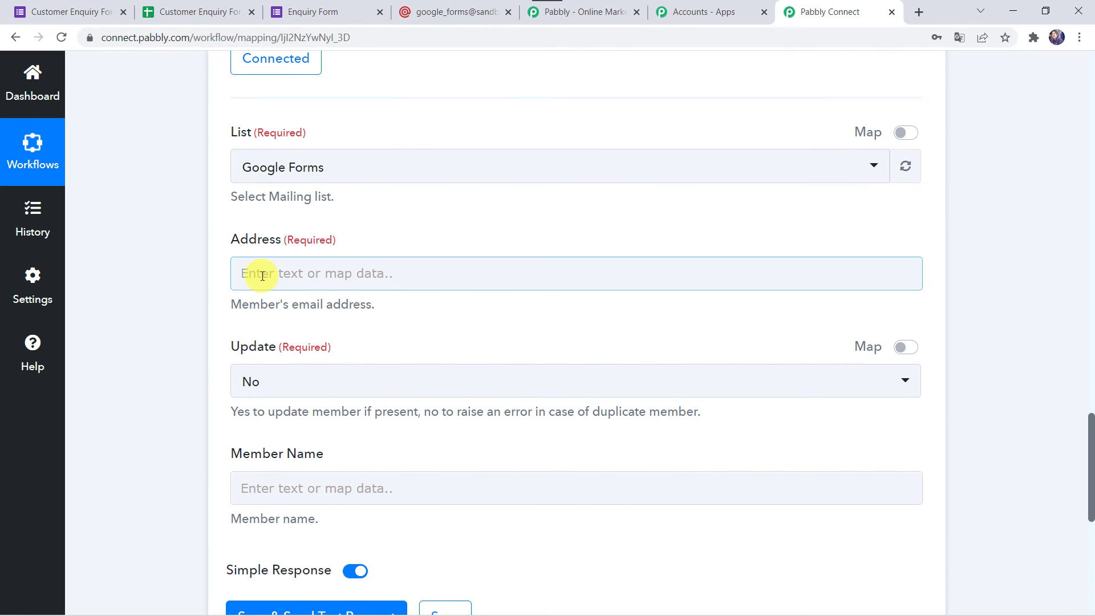
Step: Map the Google Forms response's Email into the MailGun Address field
{"action": "left_click", "coordinate": [262, 276]}
{"action": "left_click", "coordinate": [347, 402]}
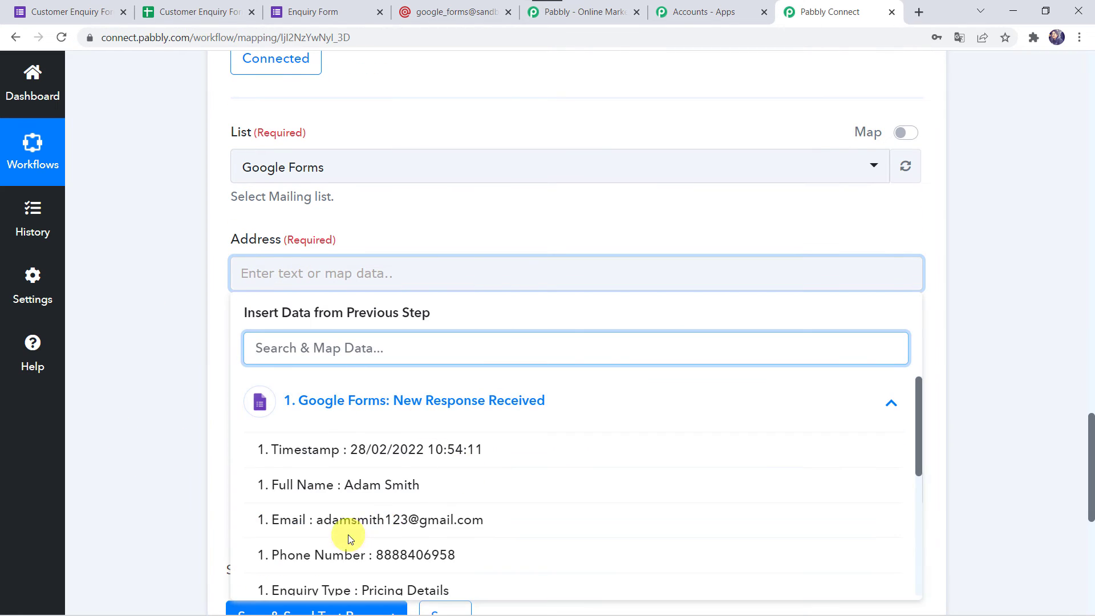
{"action": "left_click", "coordinate": [295, 520]}
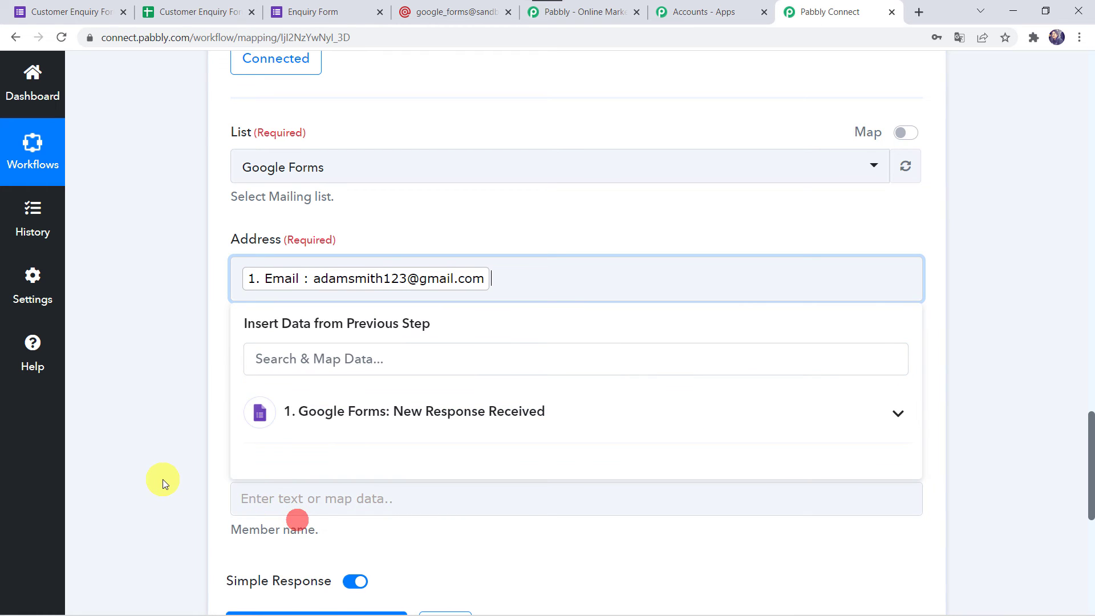
{"action": "left_click", "coordinate": [161, 475]}
{"action": "scroll", "coordinate": [257, 445], "scroll_direction": "down", "scroll_amount": 2}
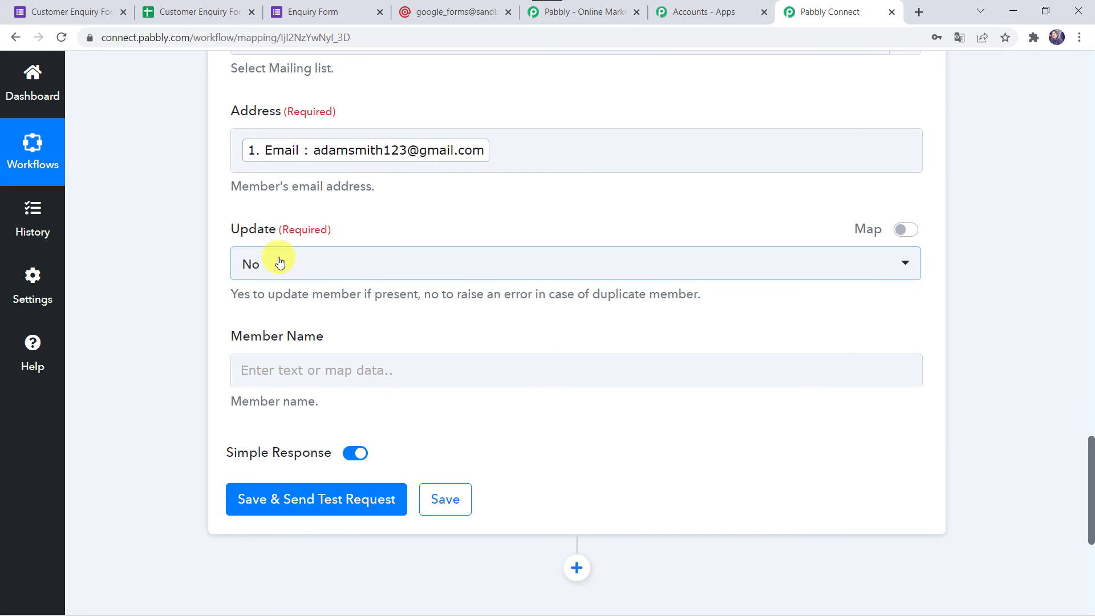
{"action": "scroll", "coordinate": [128, 330], "scroll_direction": "down", "scroll_amount": 1}
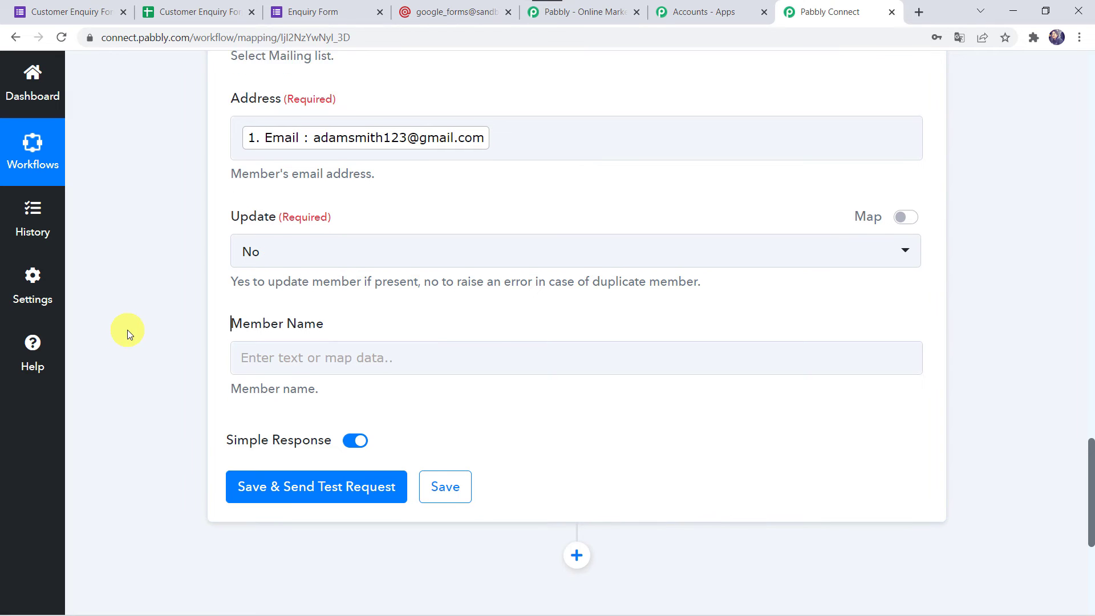
Step: Map the response's '1. Full Name' answer into the Member Name field
{"action": "left_click", "coordinate": [249, 306]}
{"action": "left_click", "coordinate": [294, 438]}
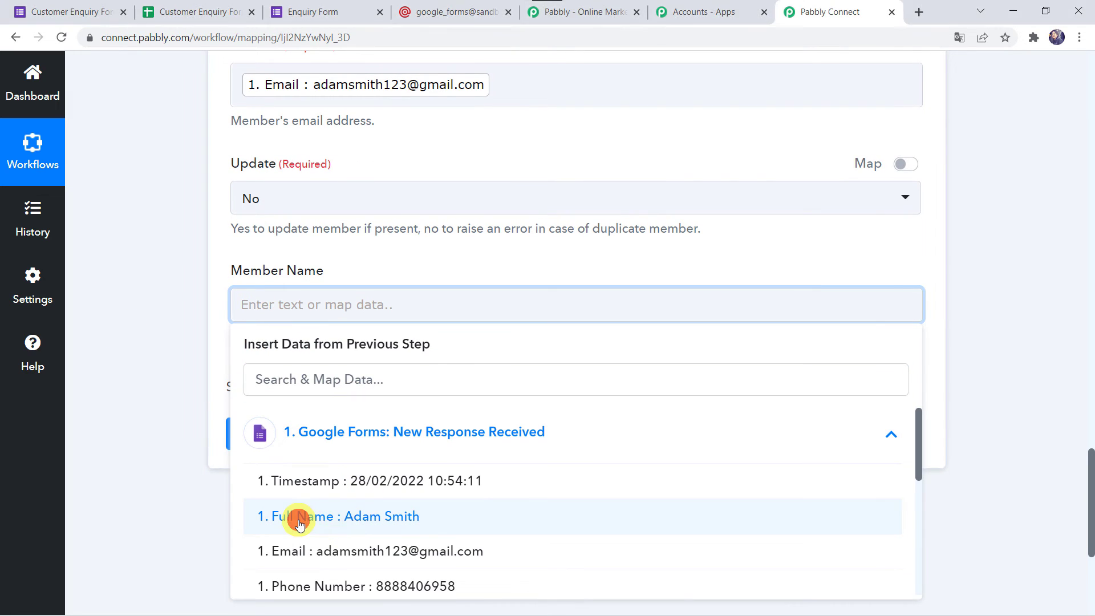
{"action": "left_click", "coordinate": [293, 518]}
{"action": "left_click", "coordinate": [157, 364]}
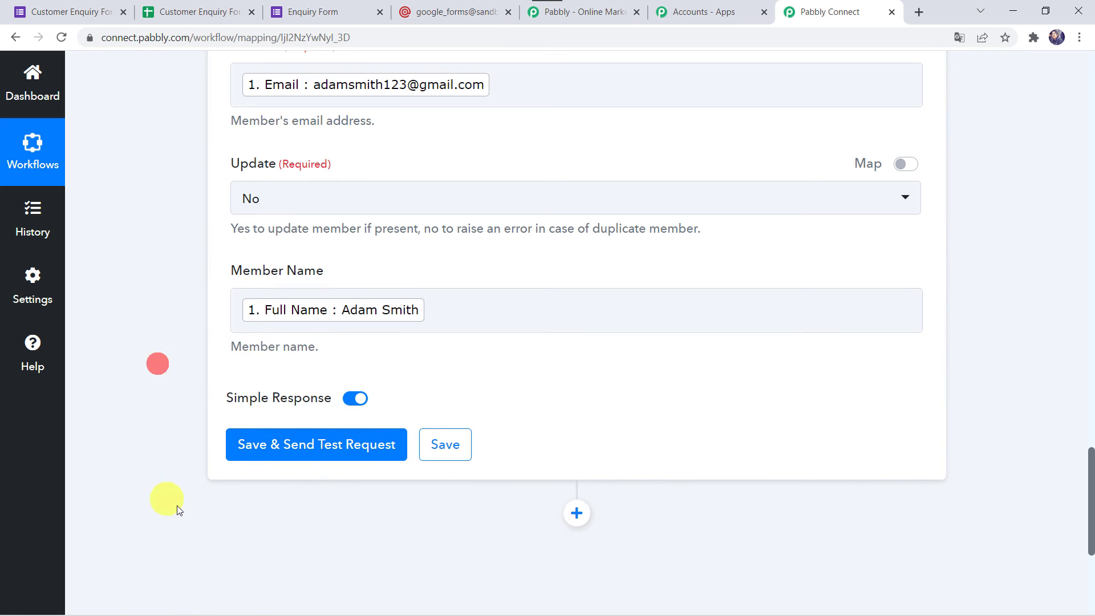
Step: Save and send a test request, getting 'Mailing list member has been created' back
{"action": "left_click", "coordinate": [279, 444]}
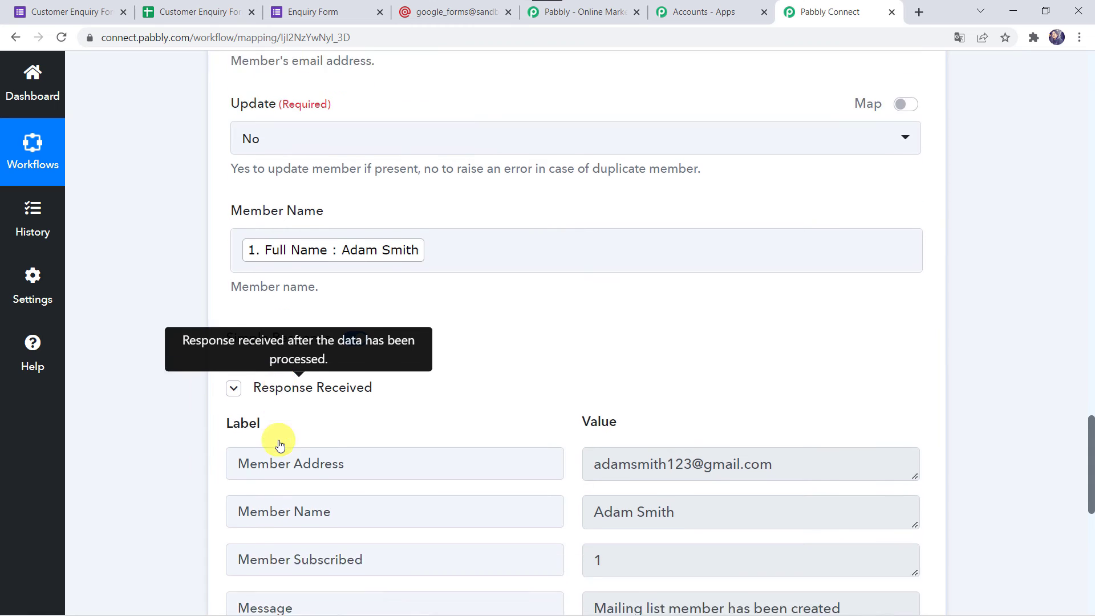
{"action": "scroll", "coordinate": [293, 447], "scroll_direction": "down", "scroll_amount": 3}
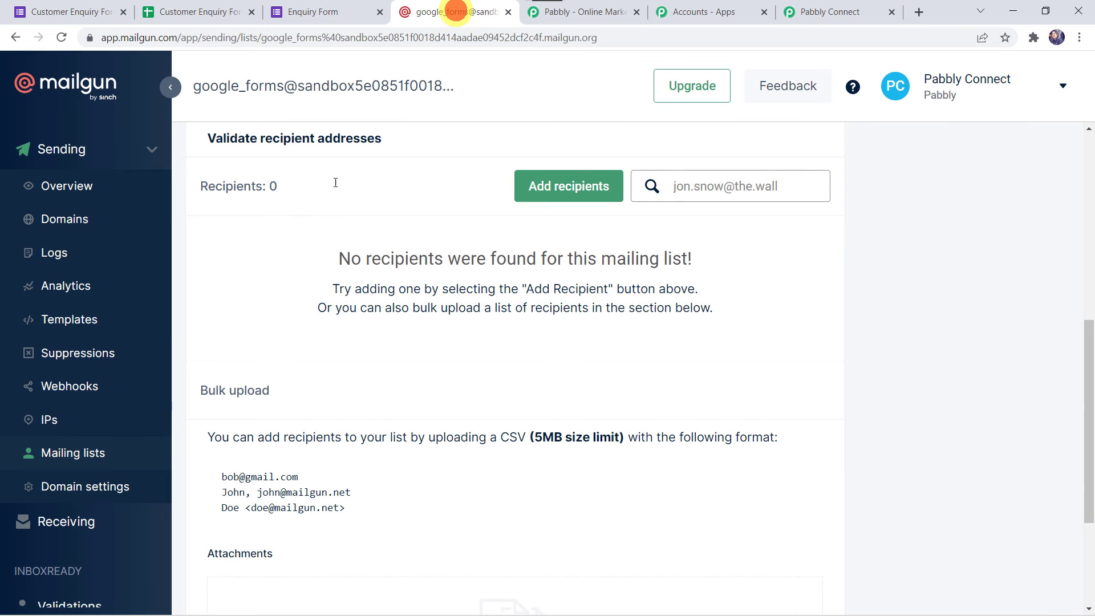
Step: Confirm one subscribed recipient in Mailgun's Google Forms list, then save the MailGun step and workflow
{"action": "left_click", "coordinate": [61, 37]}
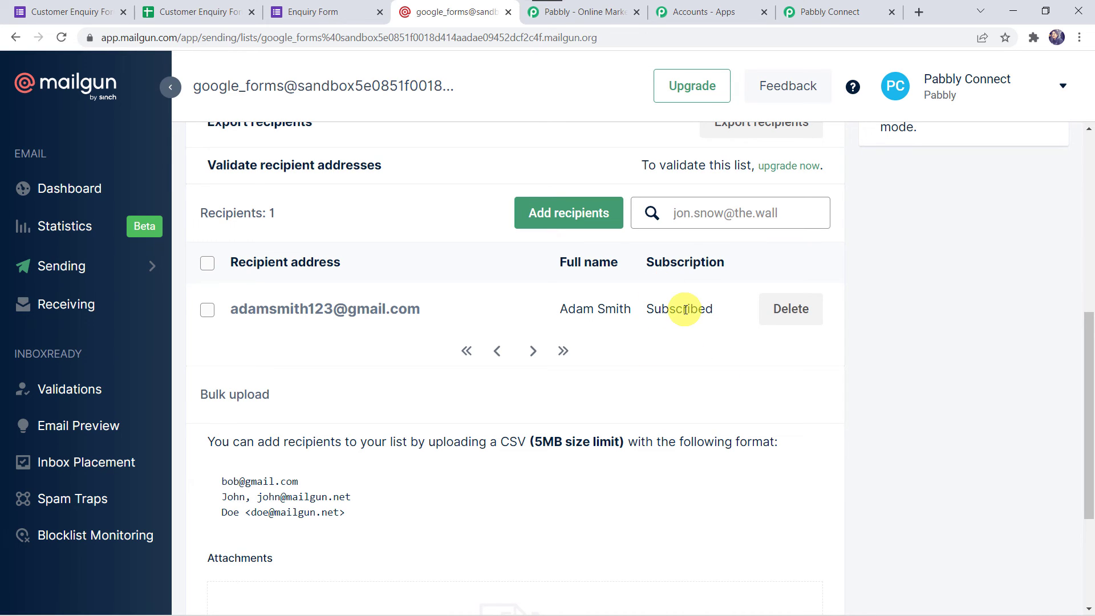
{"action": "left_click", "coordinate": [863, 11]}
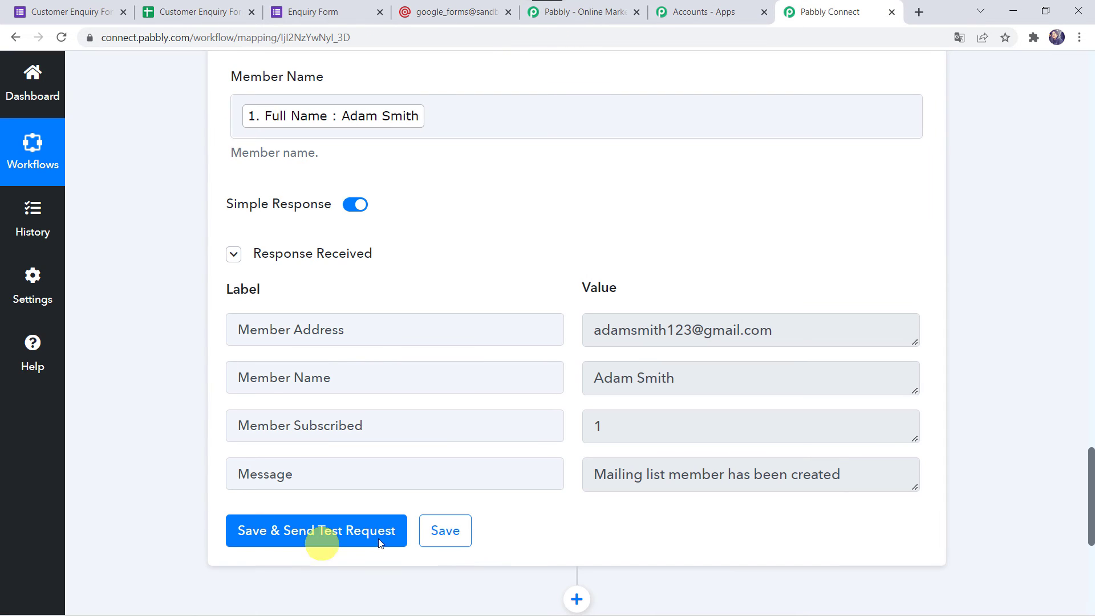
{"action": "left_click", "coordinate": [439, 526]}
{"action": "scroll", "coordinate": [449, 531], "scroll_direction": "down", "scroll_amount": 3}
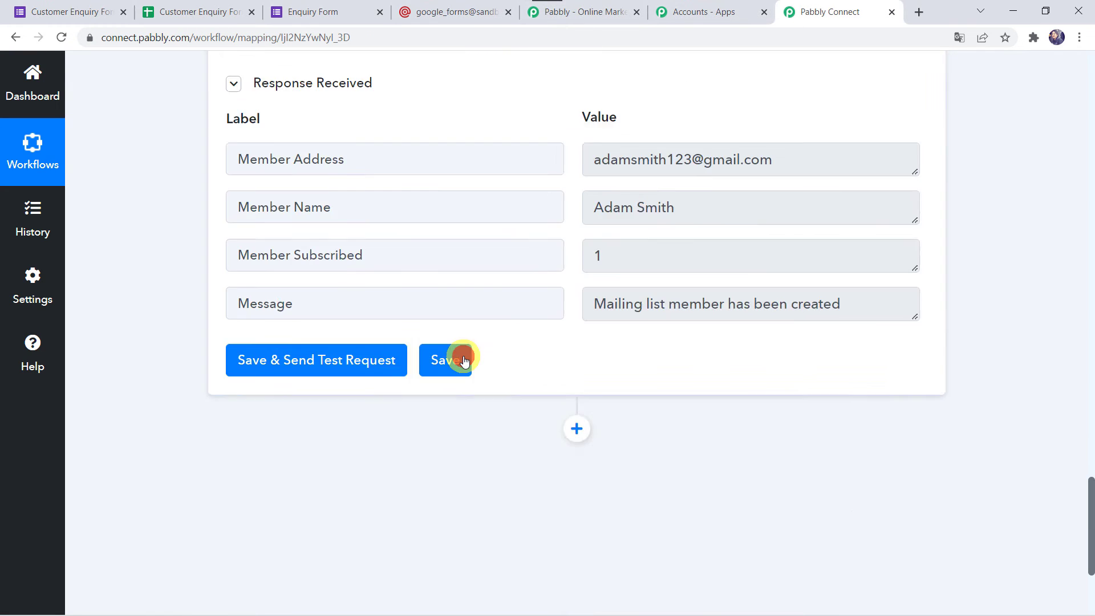
{"action": "left_click", "coordinate": [463, 357]}
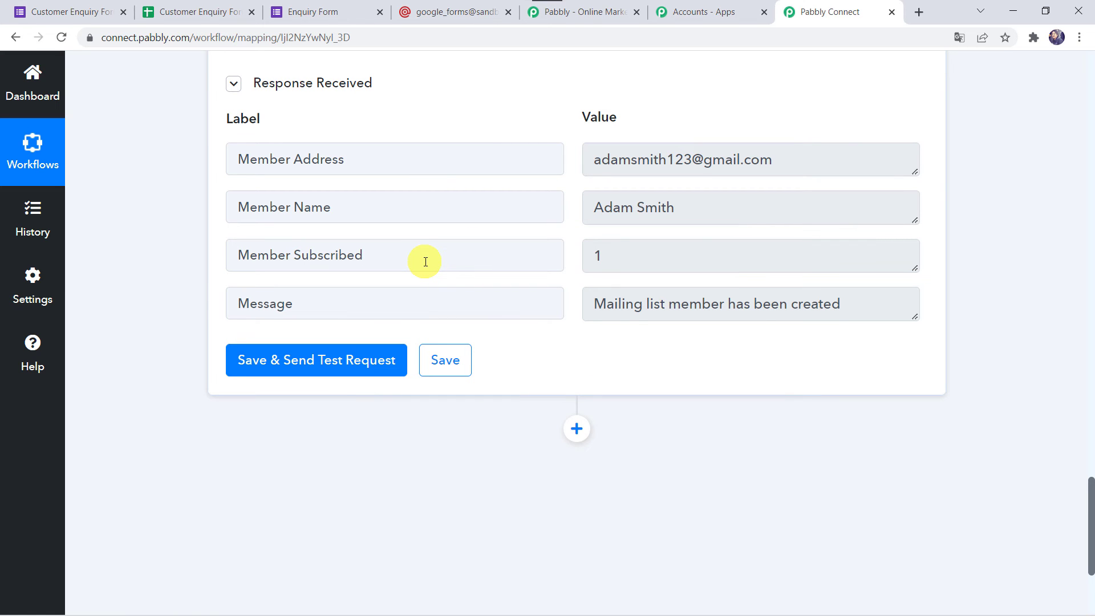
{"action": "scroll", "coordinate": [179, 191], "scroll_direction": "up", "scroll_amount": 3}
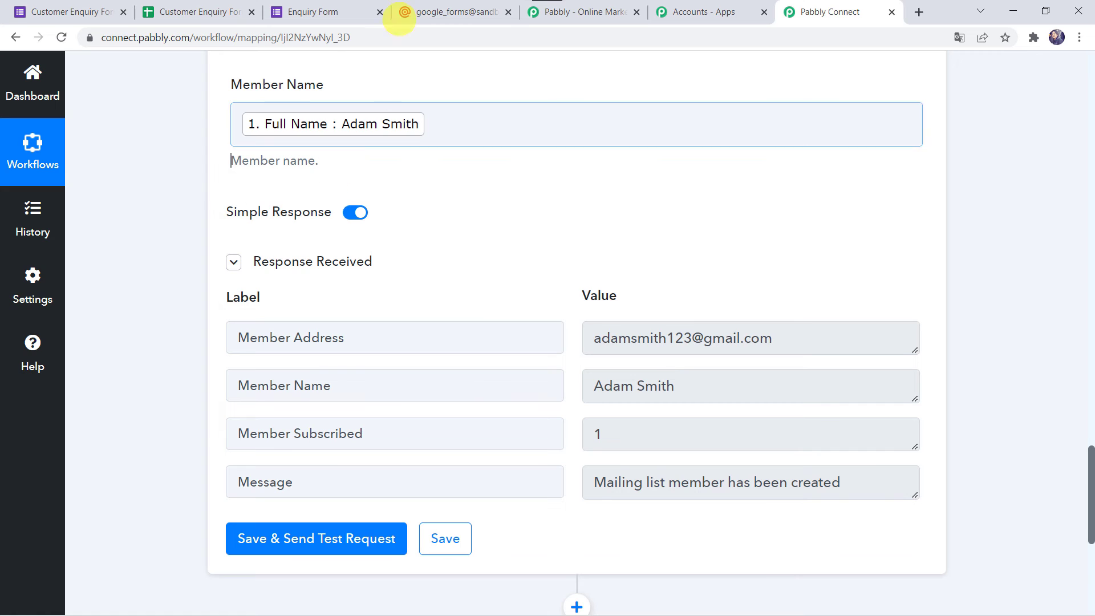
Step: Reload the live Enquiry Form in its browser tab
{"action": "left_click", "coordinate": [331, 11]}
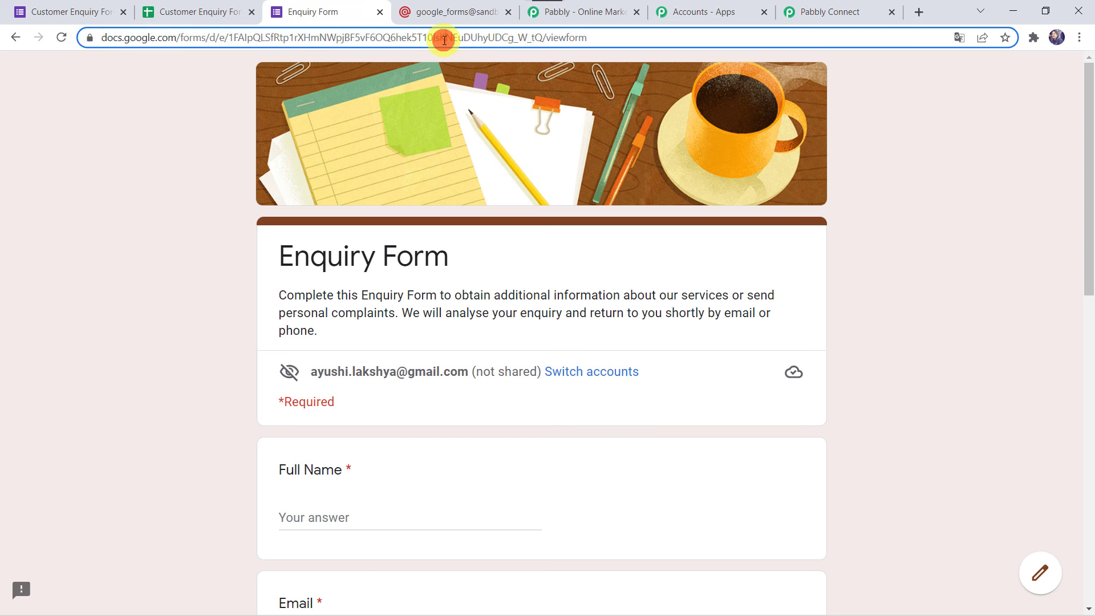
{"action": "left_click", "coordinate": [443, 37]}
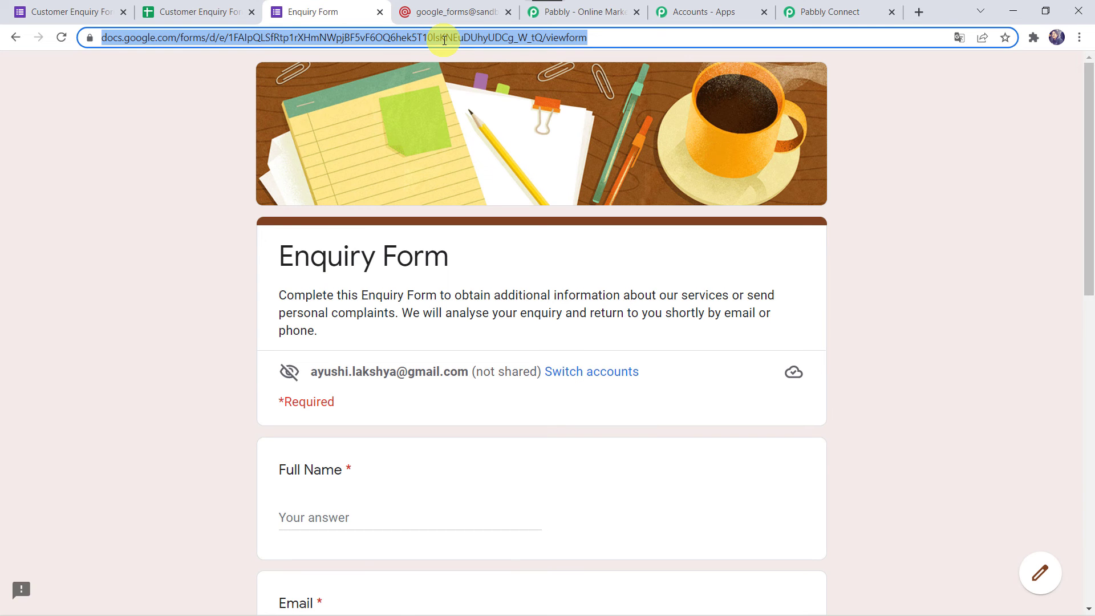
{"action": "key", "text": "Return"}
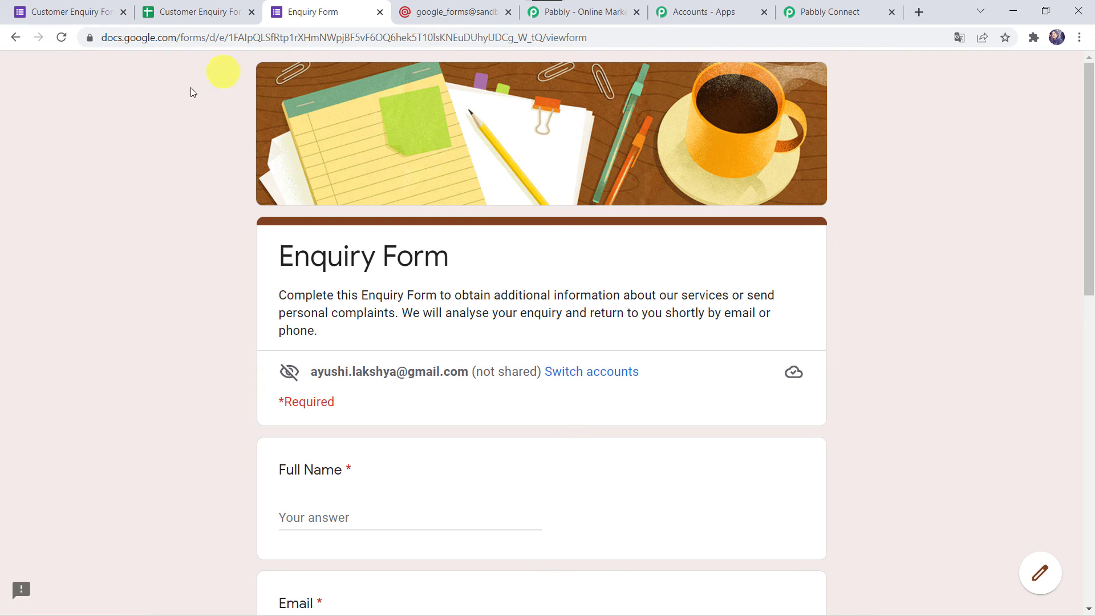
{"action": "scroll", "coordinate": [172, 272], "scroll_direction": "down", "scroll_amount": 5}
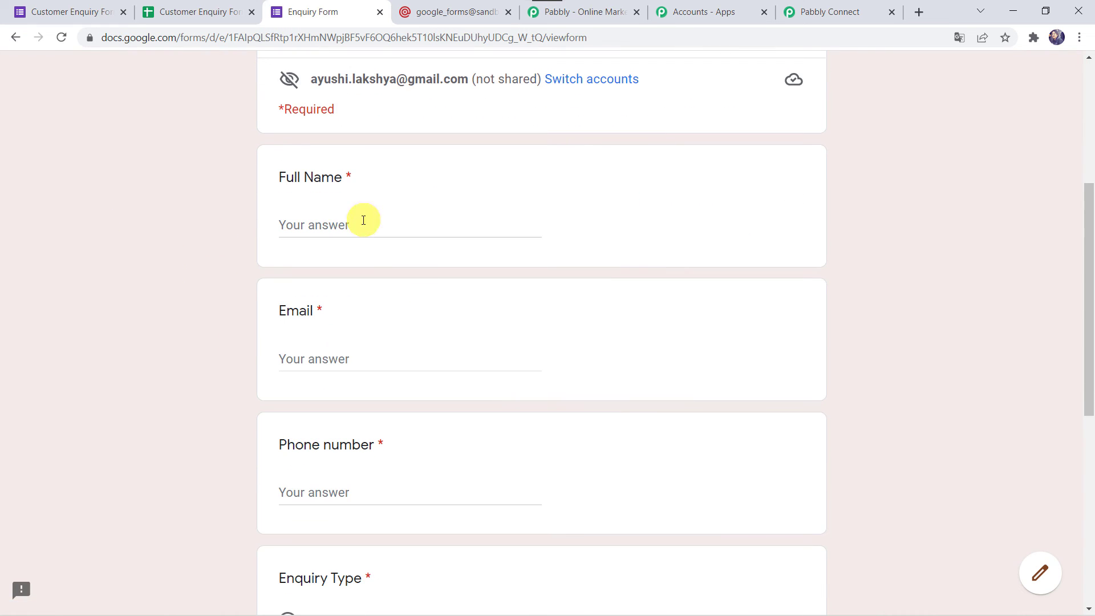
Step: Fill in the respondent's full name, e-mail address and phone number
{"action": "left_click", "coordinate": [347, 225]}
{"action": "key", "text": "Tab"}
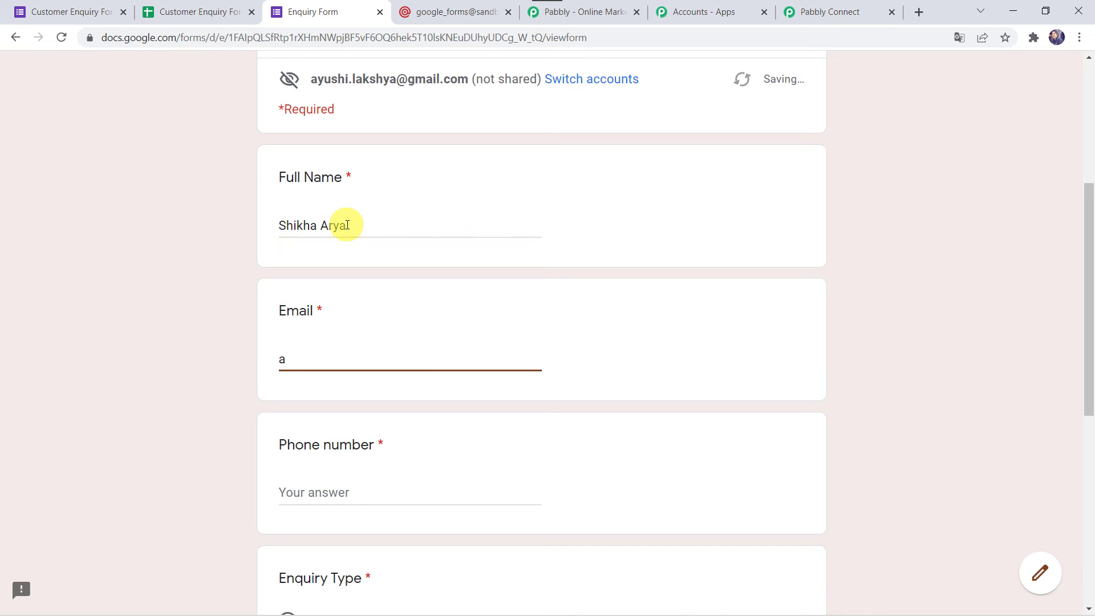
{"action": "key", "text": "Tab"}
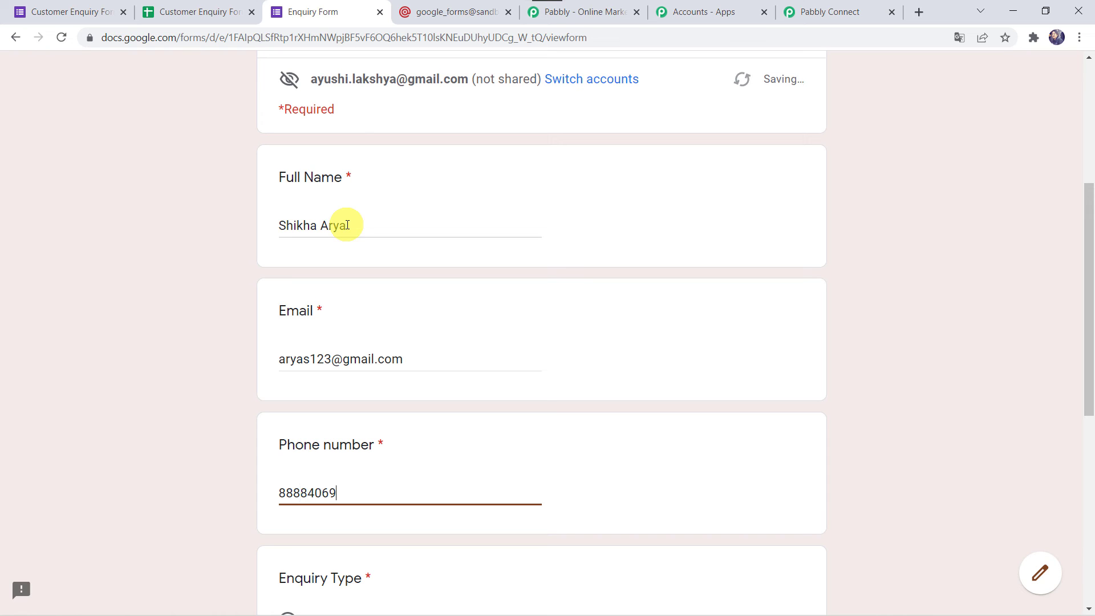
Step: Choose Pricing Details, request Pabbly Email Marketing pricing in the details, and submit the form
{"action": "scroll", "coordinate": [347, 225], "scroll_direction": "down", "scroll_amount": 4}
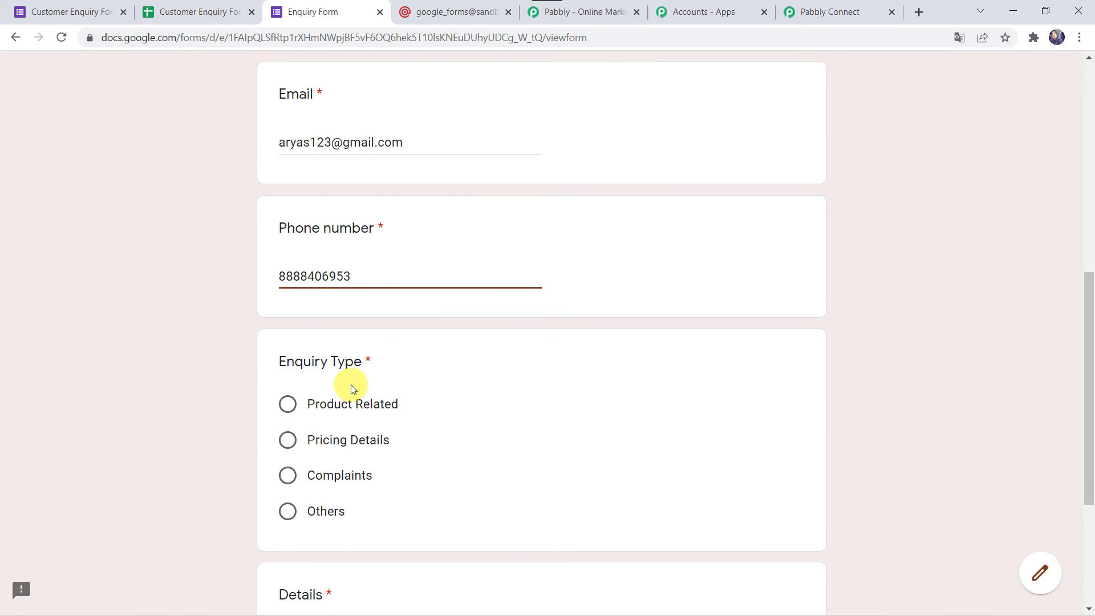
{"action": "left_click", "coordinate": [288, 440]}
{"action": "scroll", "coordinate": [288, 445], "scroll_direction": "down", "scroll_amount": 4}
{"action": "left_click", "coordinate": [326, 399]}
{"action": "type", "text": "Pls share the Pro"}
{"action": "type", "text": "cing Dee"}
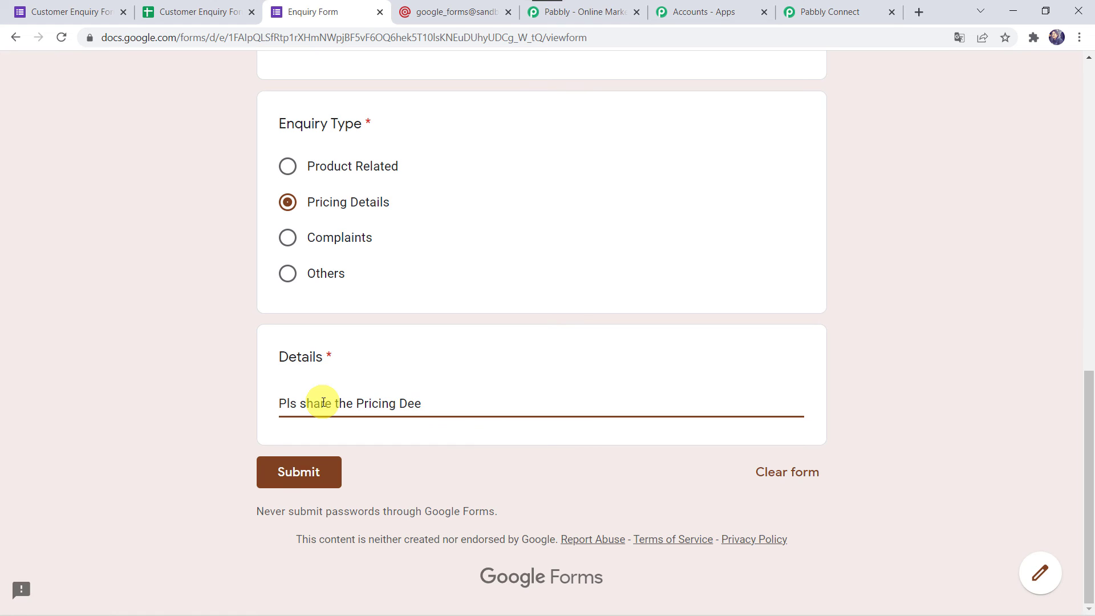
{"action": "type", "text": "tails for Pably"}
{"action": "key", "text": "BackSpace"}
{"action": "key", "text": "BackSpace"}
{"action": "type", "text": "y Email Market"}
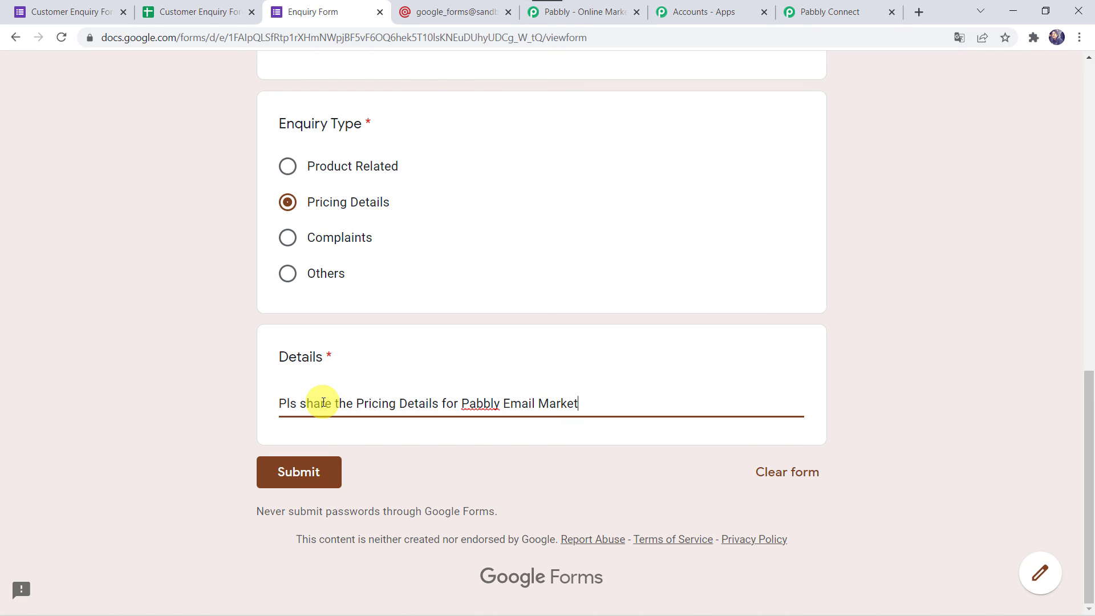
{"action": "type", "text": "ing."}
{"action": "left_click", "coordinate": [299, 475]}
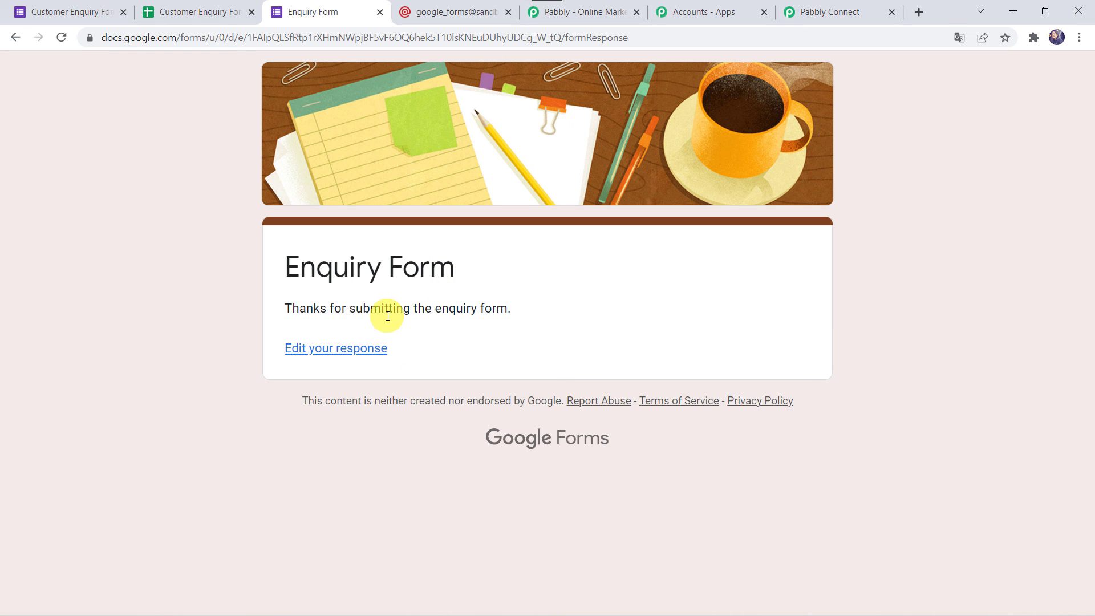
Step: Reload Mailgun's Google Forms list to see Recipients: 2 with the new respondent added
{"action": "left_click", "coordinate": [472, 12]}
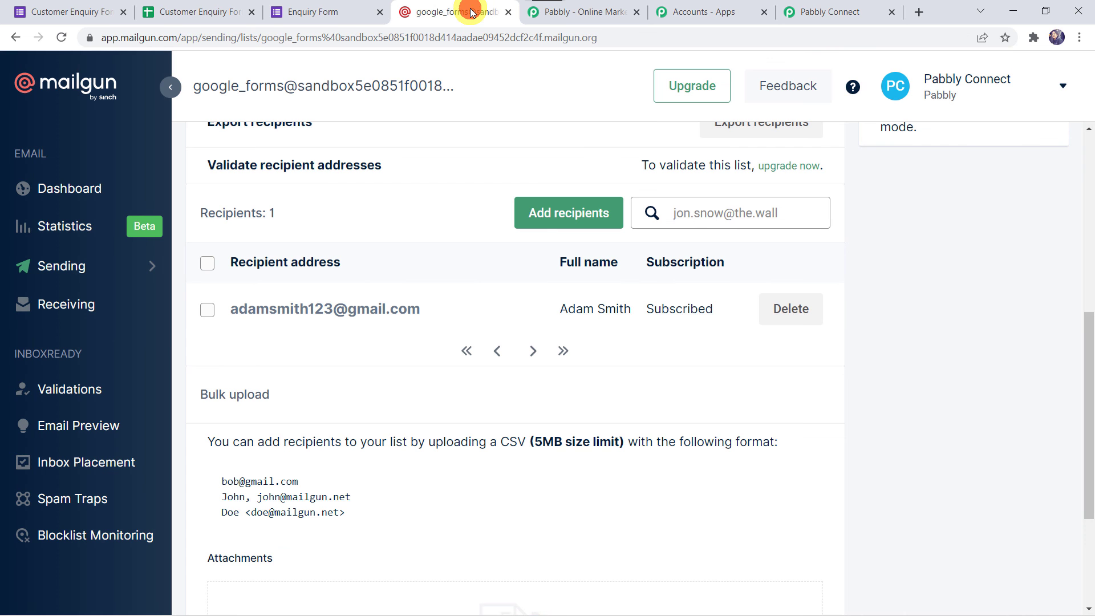
{"action": "left_click", "coordinate": [62, 37]}
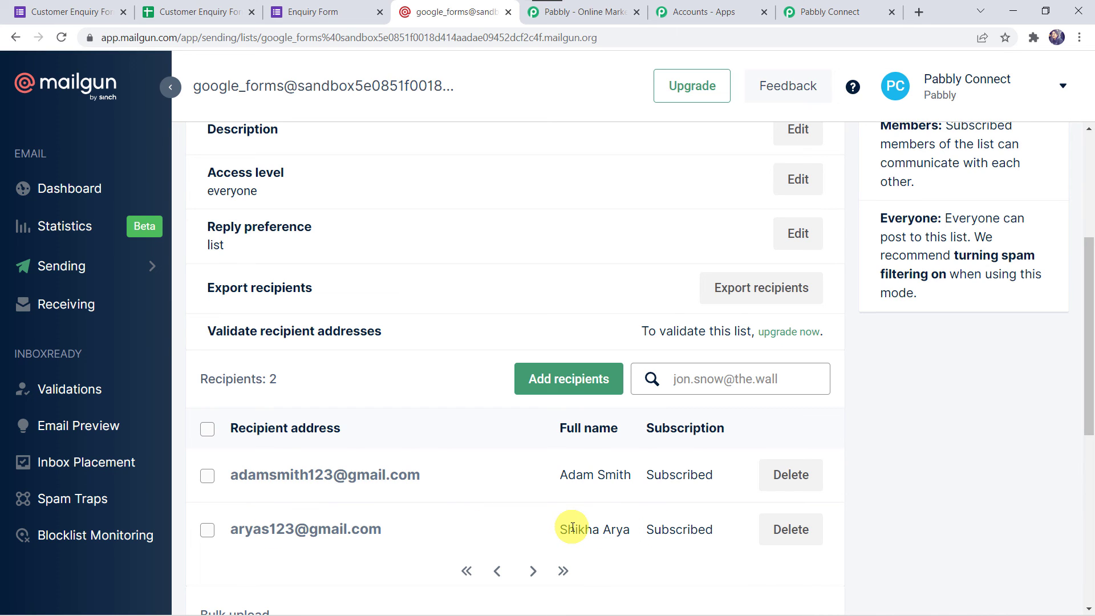
{"action": "scroll", "coordinate": [572, 527], "scroll_direction": "down", "scroll_amount": 3}
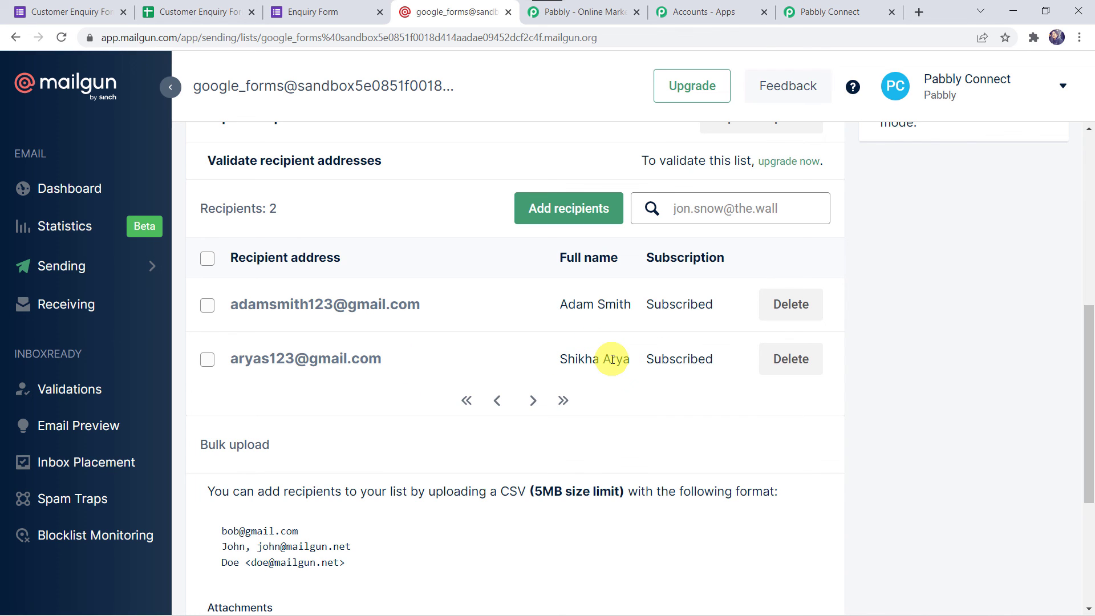
{"action": "left_click", "coordinate": [838, 10]}
Step: Return to the Pabbly Connect workflow and collapse the Google Forms New Response Received trigger above MailGun
{"action": "mouse_move", "coordinate": [106, 614]}
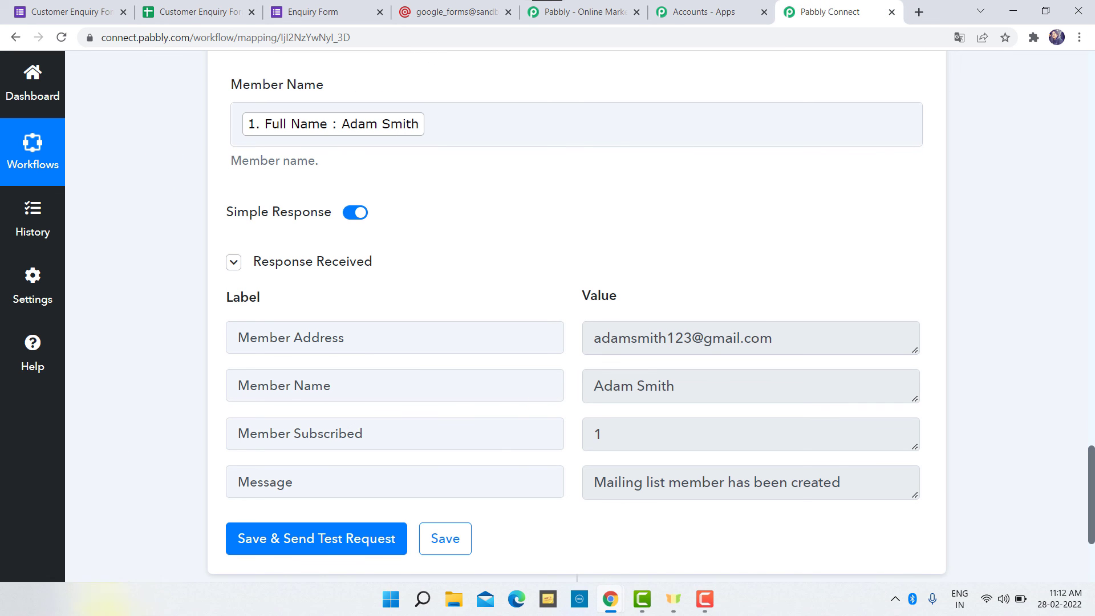
{"action": "scroll", "coordinate": [144, 334], "scroll_direction": "up", "scroll_amount": 15}
{"action": "left_click", "coordinate": [450, 352]}
{"action": "scroll", "coordinate": [450, 353], "scroll_direction": "up", "scroll_amount": 15}
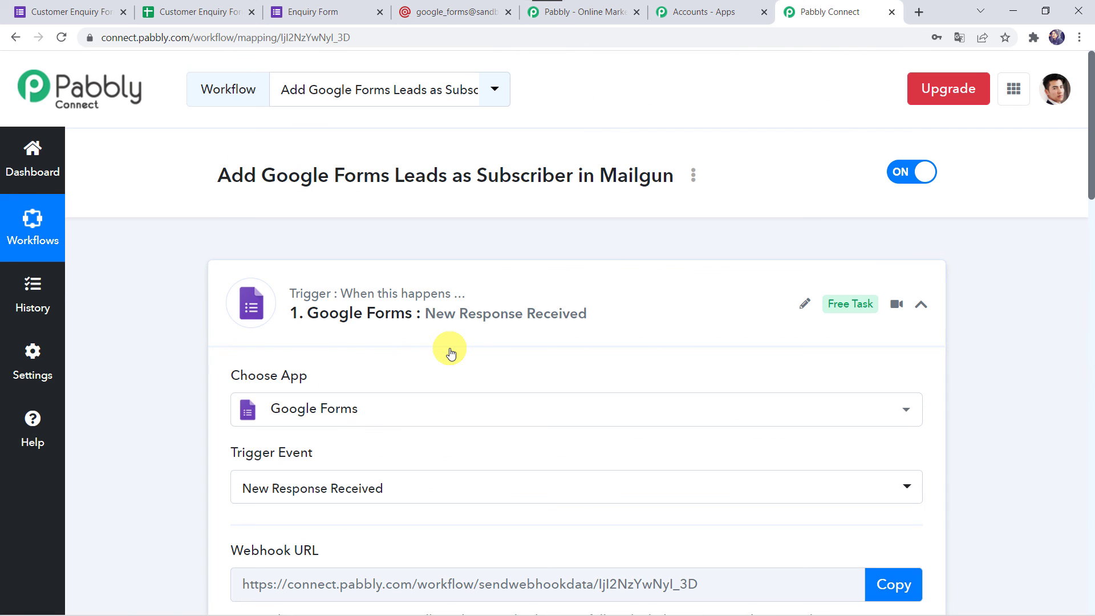
{"action": "left_click", "coordinate": [502, 290]}
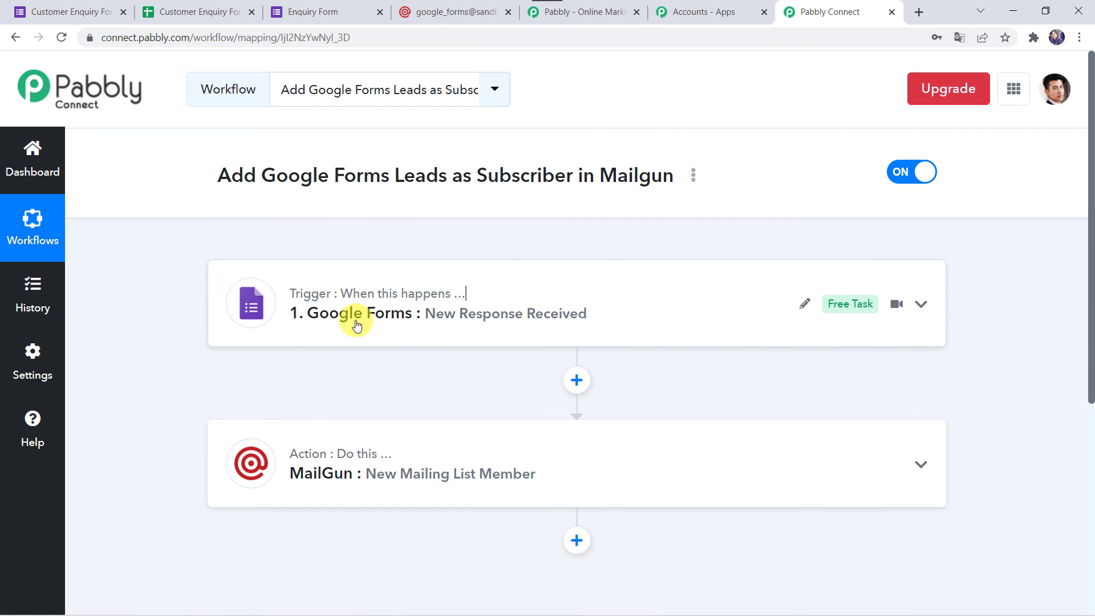